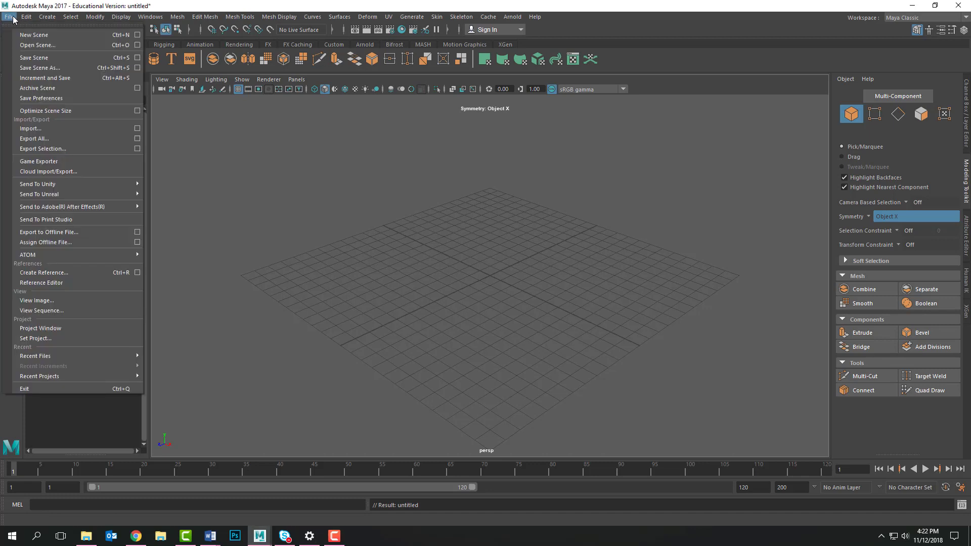
Step: Start a new project in the Project Window and name it P7_Demo_Project
click(82, 330)
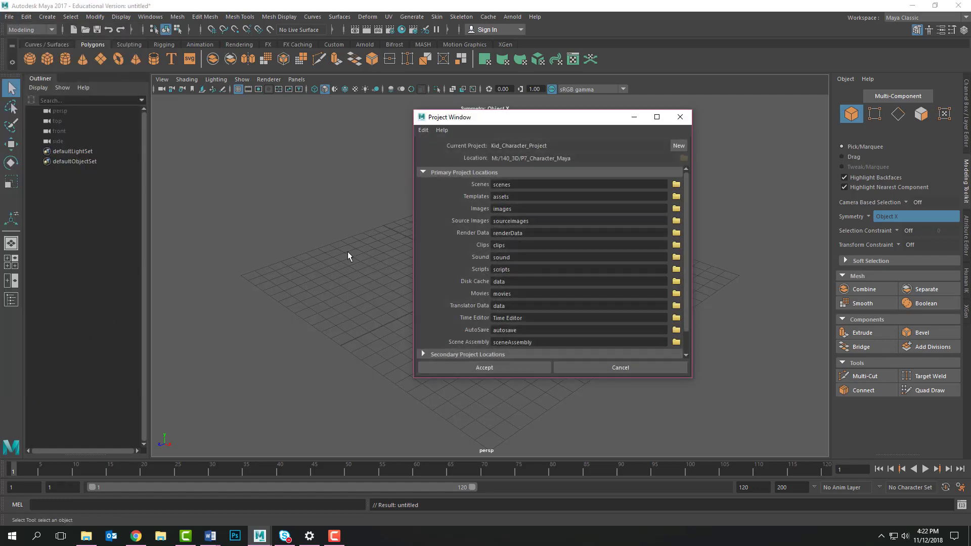
click(525, 145)
key(shift+Home)
click(545, 149)
click(678, 146)
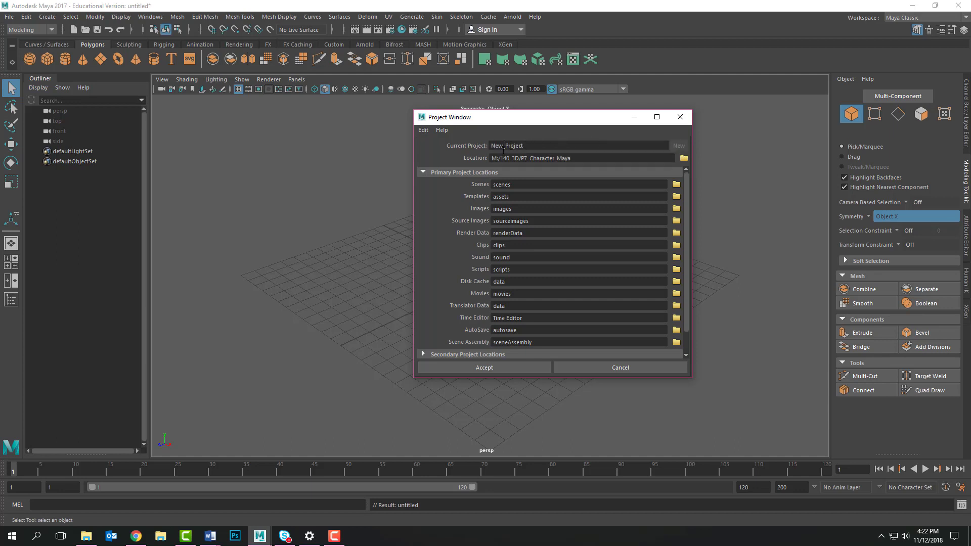
drag(502, 145, 490, 145)
text(P7_DEmo)
key(BackSpace)
key(BackSpace)
key(BackSpace)
text(emo)
Step: Set the new project's location to M:\140_3D\P7_Character_Maya and accept the project with its default folders
click(684, 158)
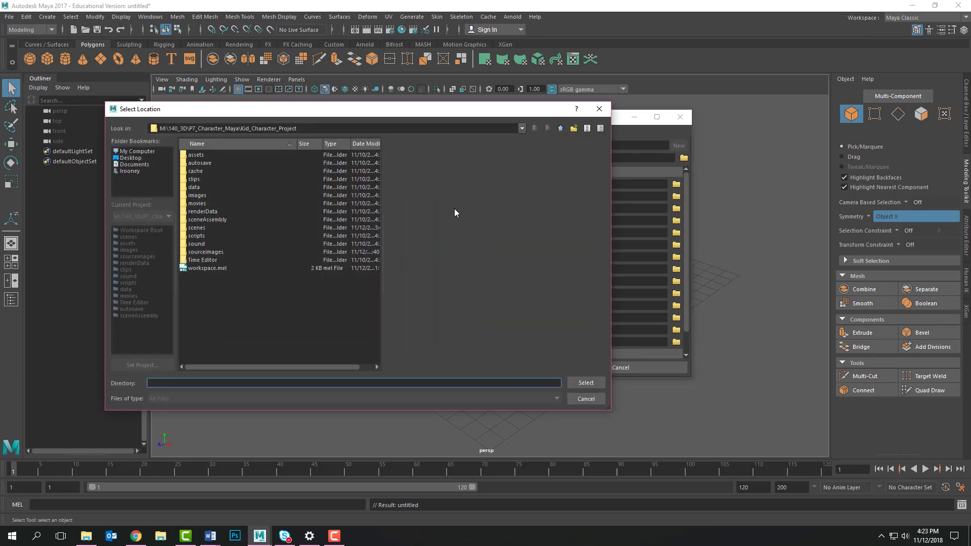
click(142, 152)
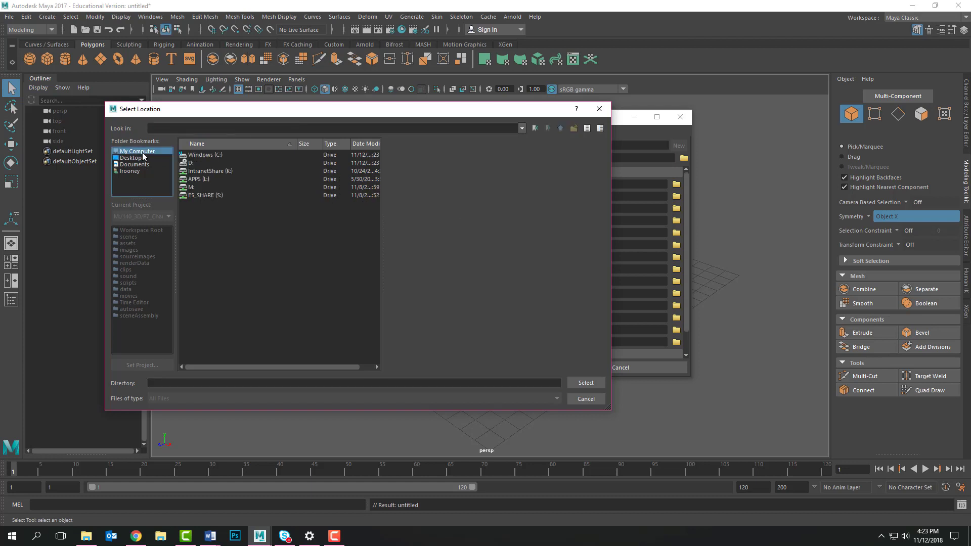
double_click(211, 187)
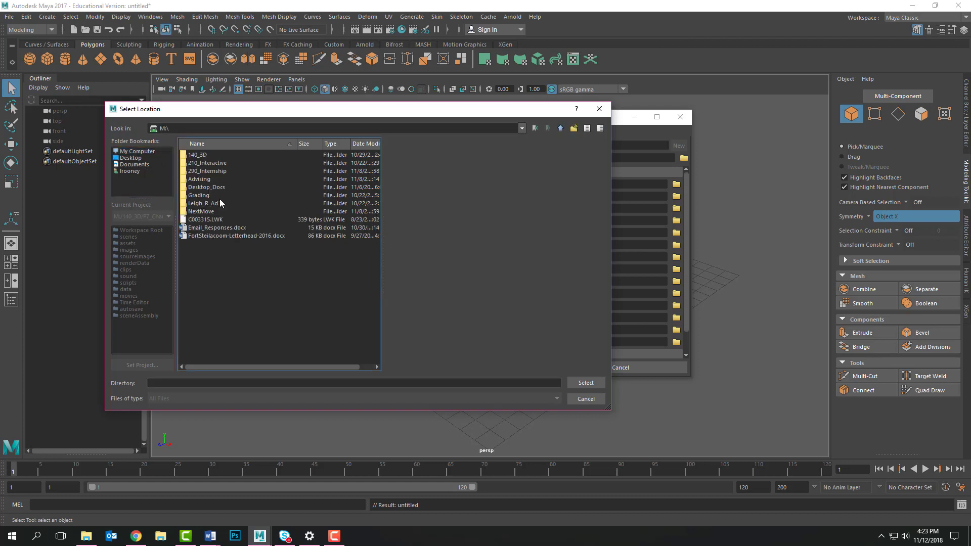
double_click(218, 154)
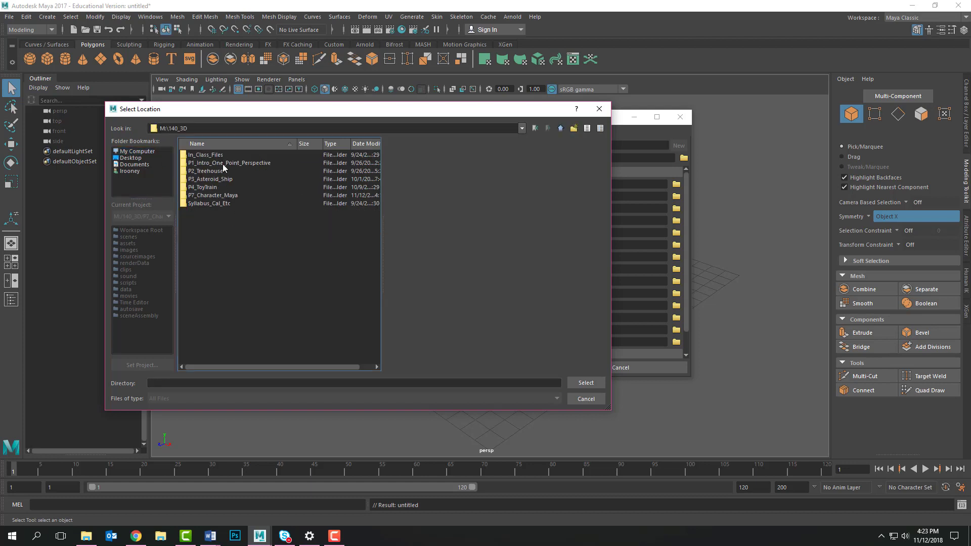
double_click(238, 194)
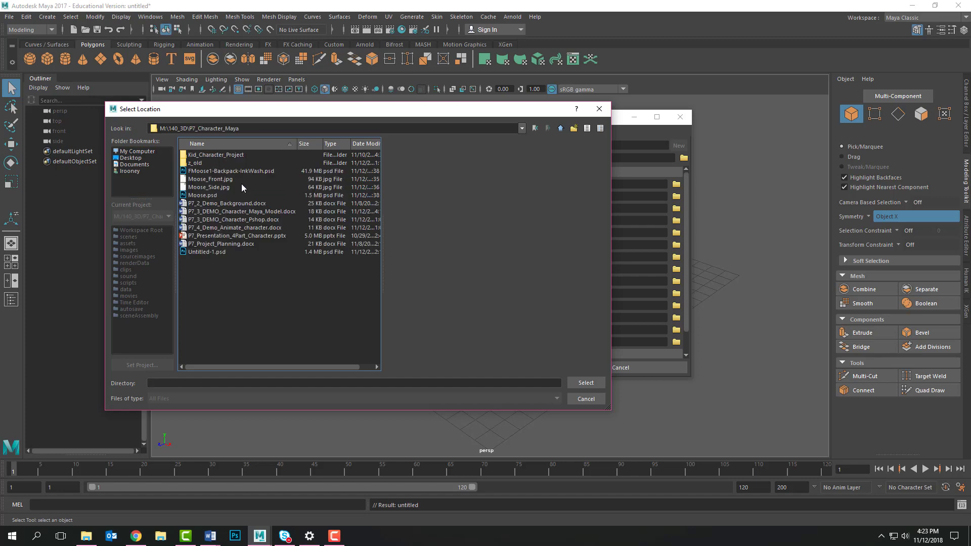
click(586, 382)
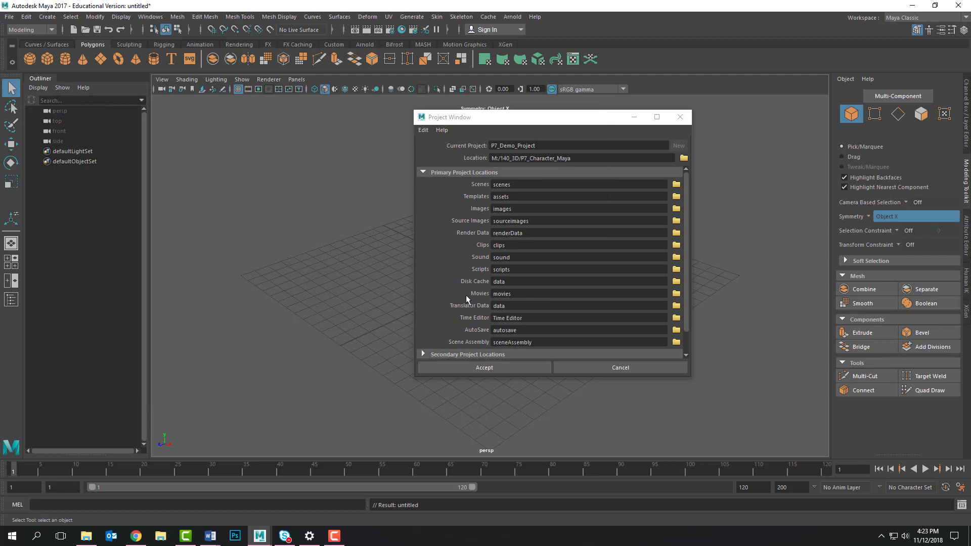
click(478, 368)
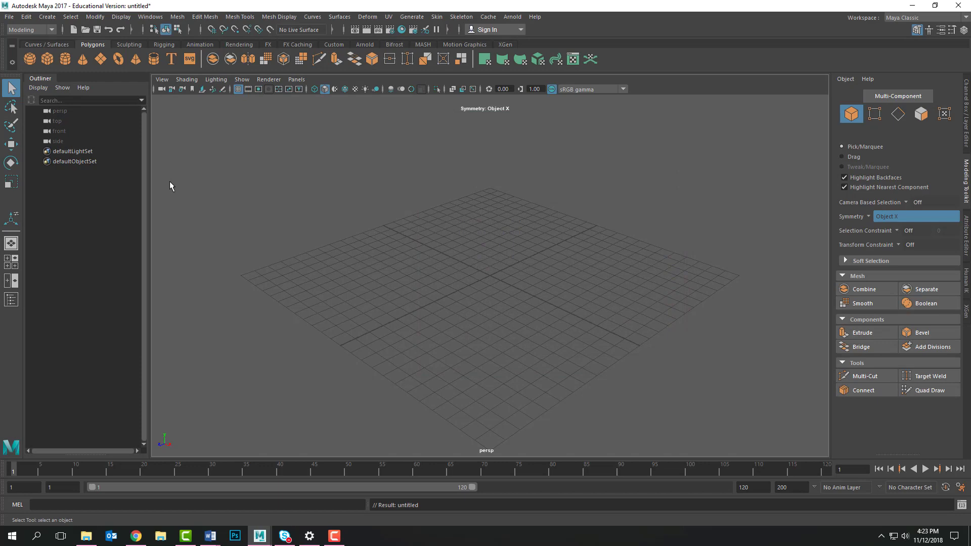
Step: Set P7_Demo_Project as the current project
click(9, 18)
click(53, 338)
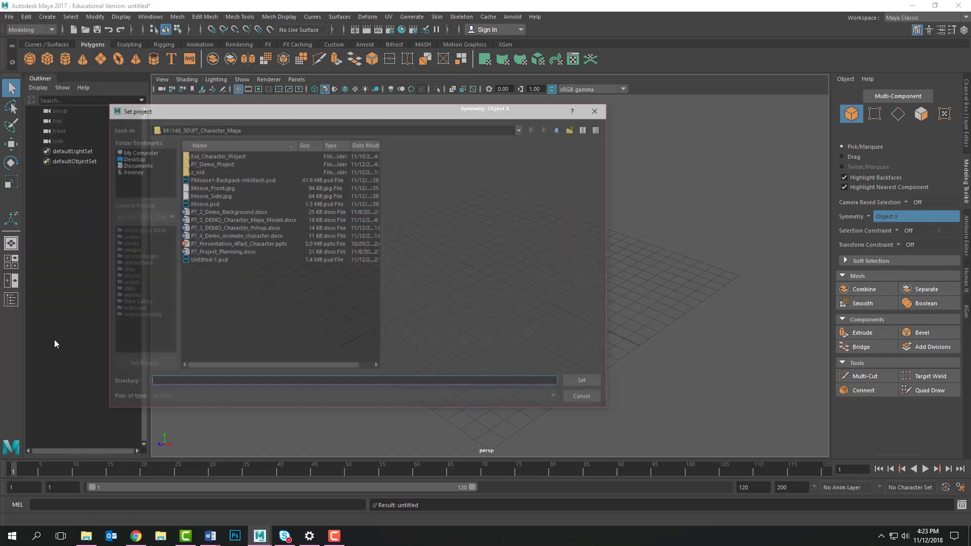
click(210, 162)
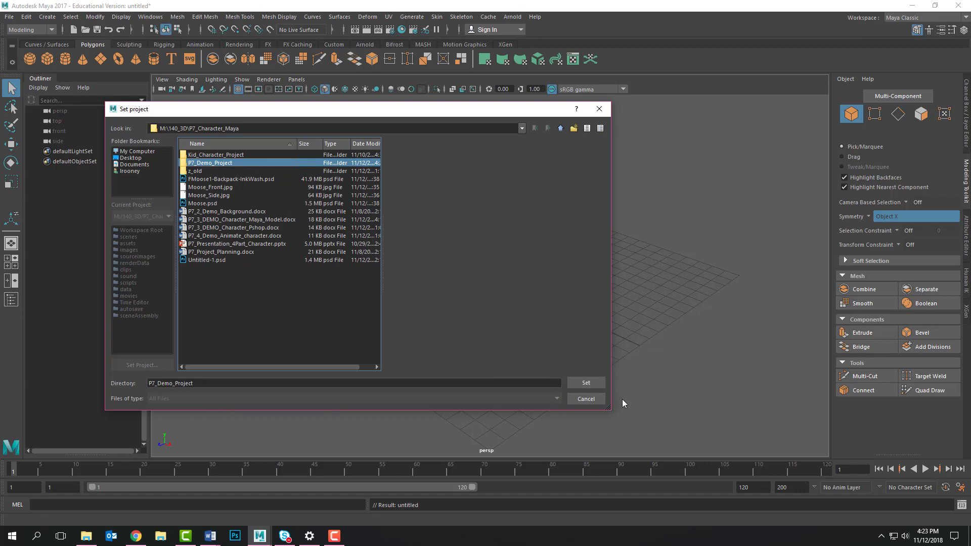
click(586, 387)
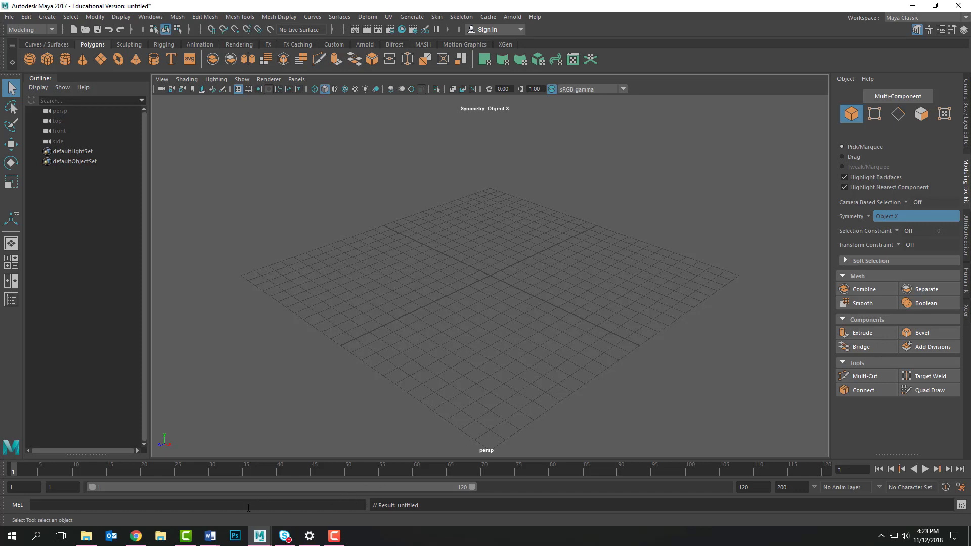
Step: Switch to File Explorer and copy Moose_Front.jpg and Moose_Side.jpg from P7_Character_Maya into the sourceimages folder of P7_Demo_Project
click(86, 535)
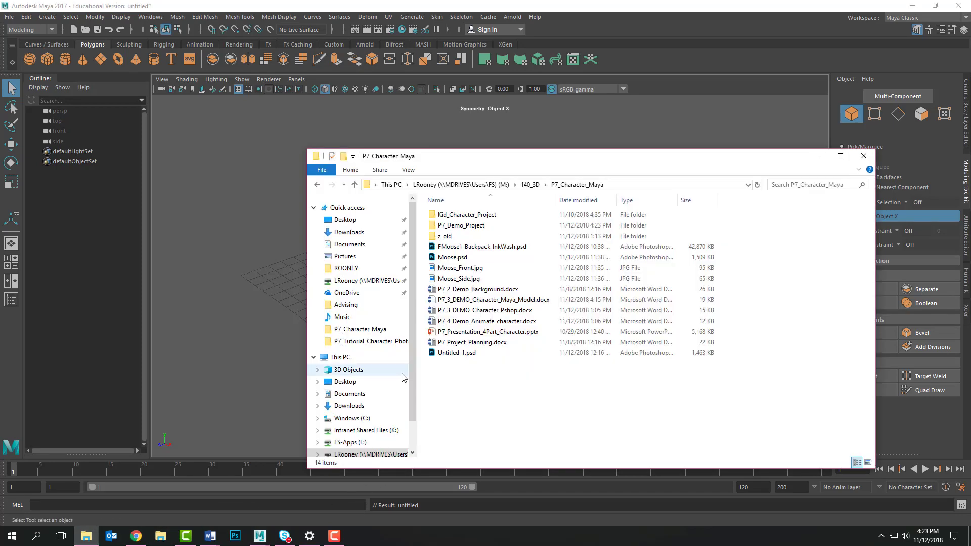
double_click(481, 225)
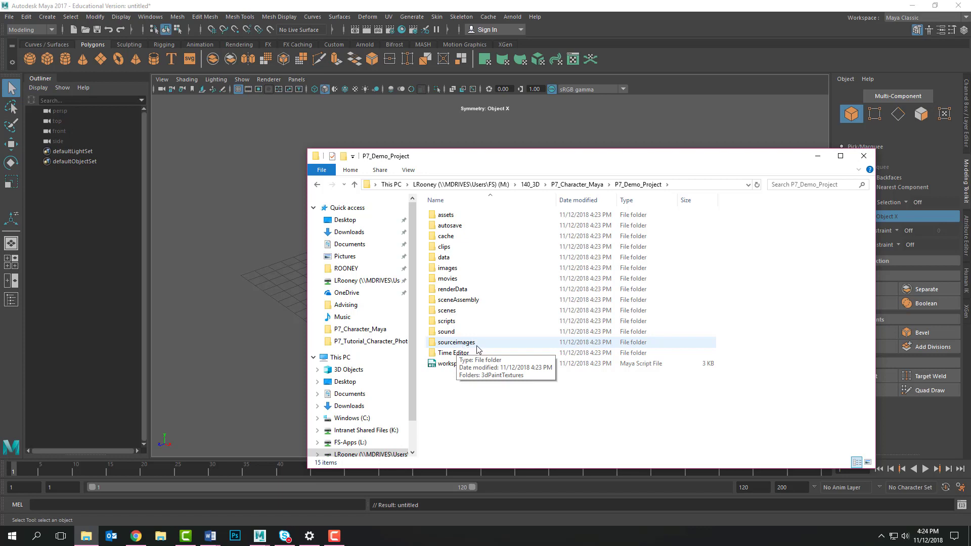
click(317, 185)
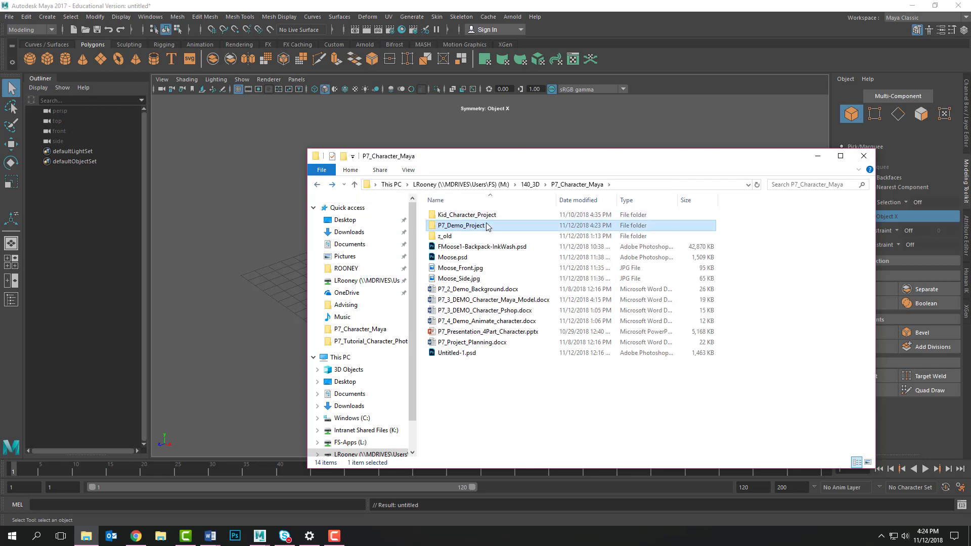
click(493, 270)
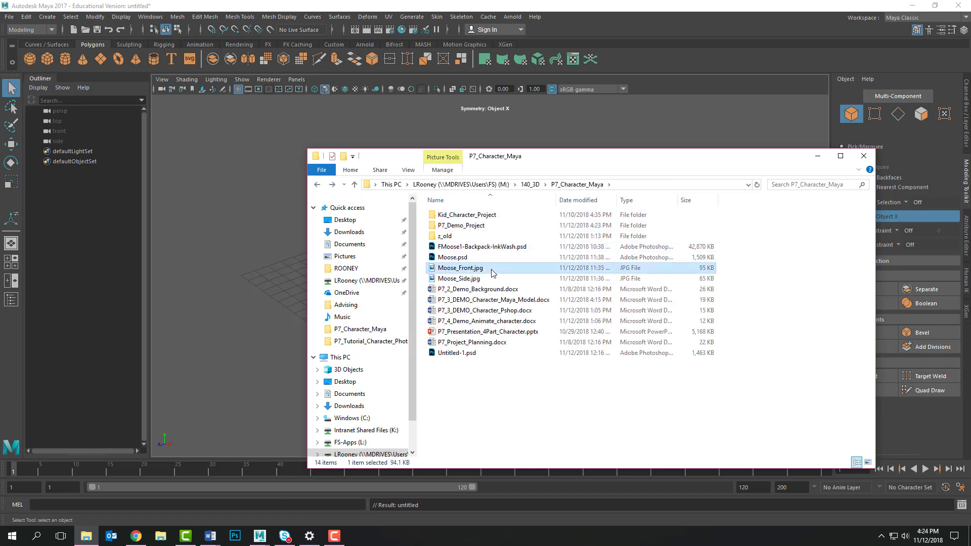
ctrl+click(493, 278)
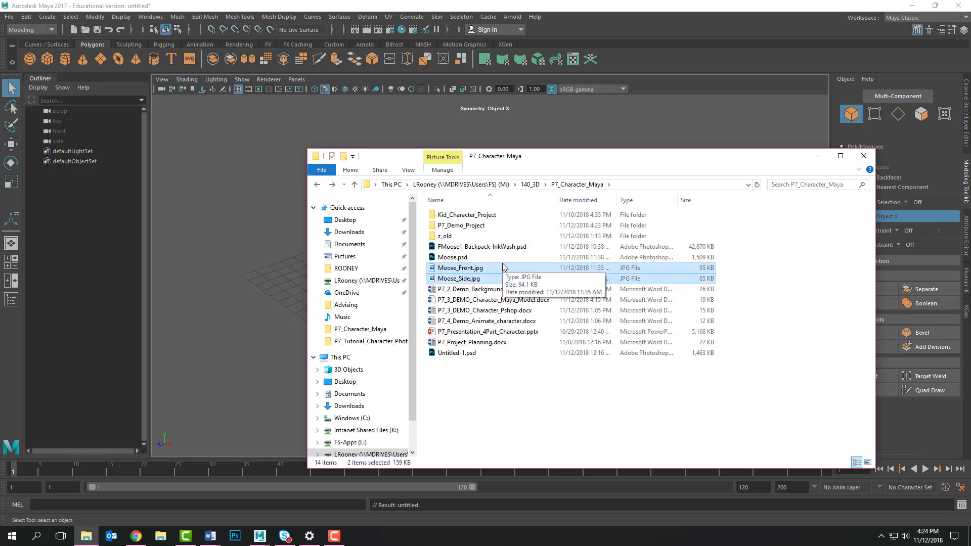
click(462, 226)
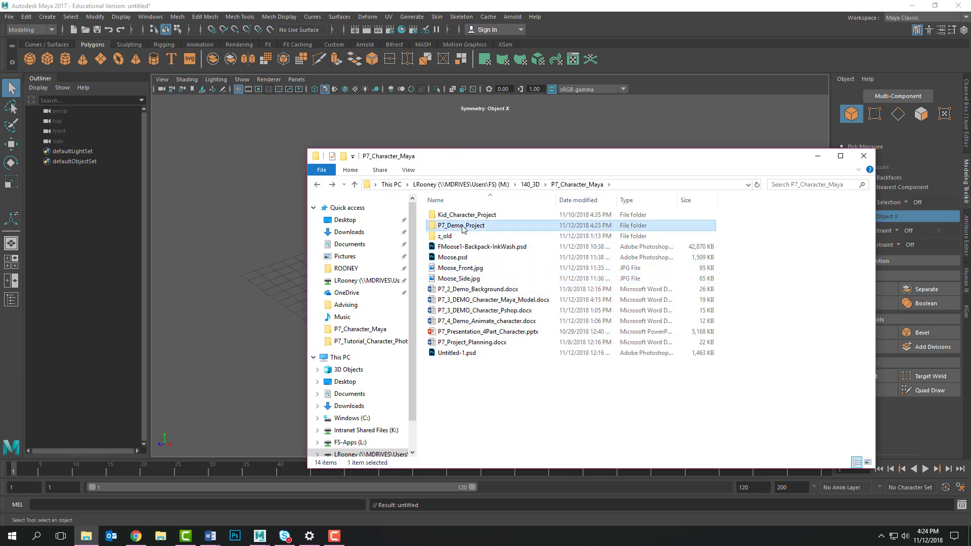
double_click(462, 227)
click(475, 343)
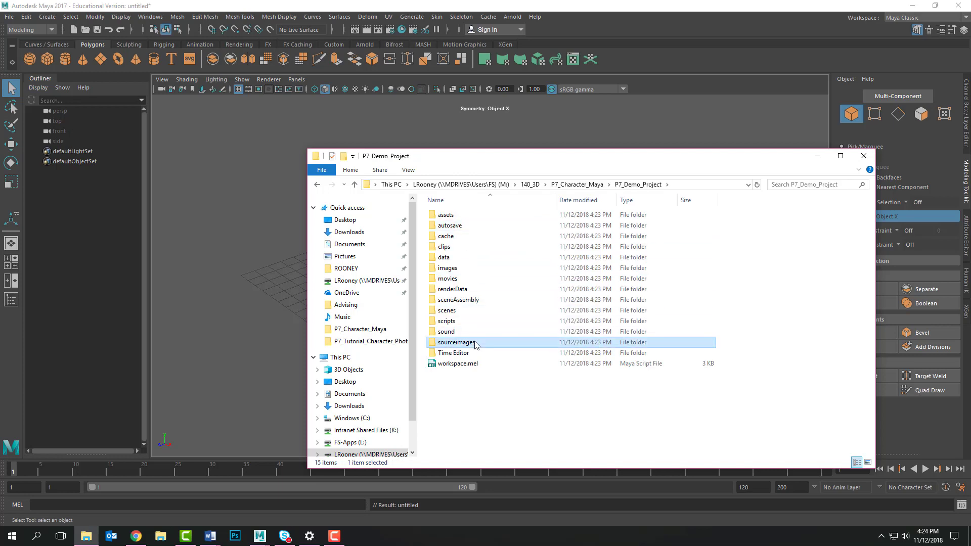
double_click(475, 342)
key(ctrl+v)
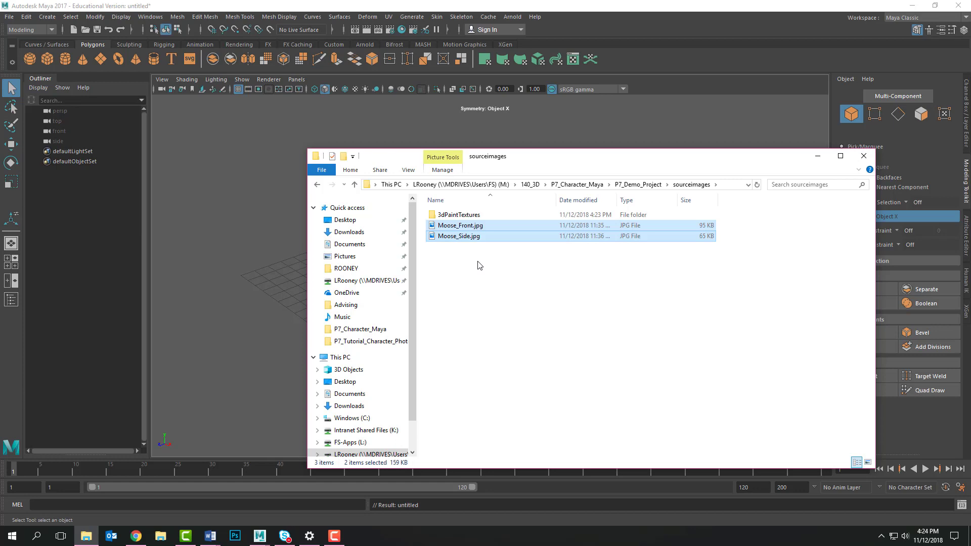
Step: Switch back to Maya, show the four-view layout and import Moose_Front.jpg as an image plane in the front view
click(630, 25)
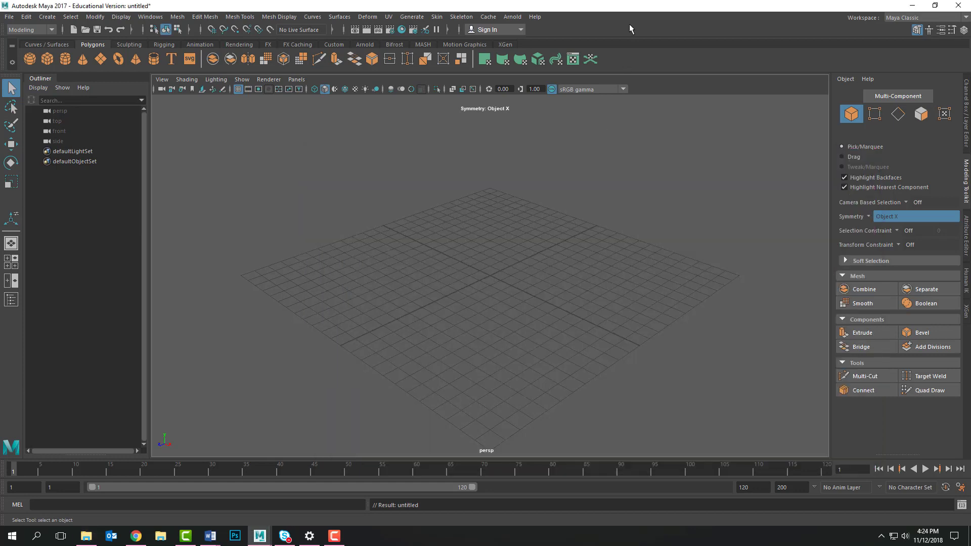
click(13, 263)
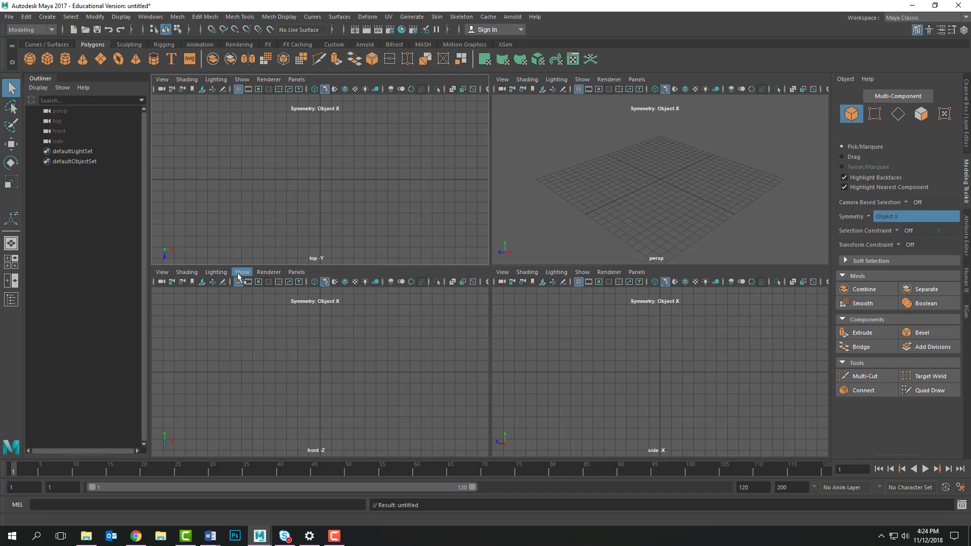
click(162, 273)
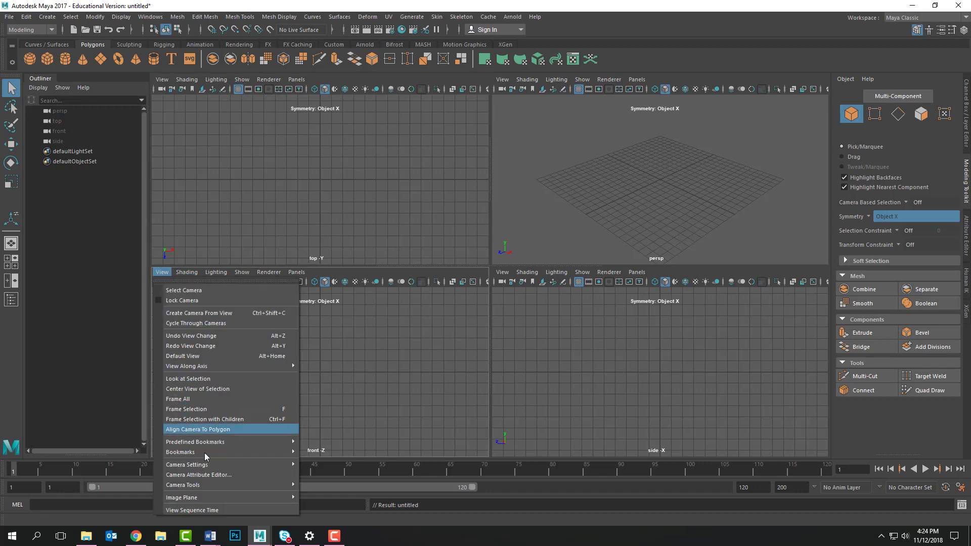
mouse_move(218, 496)
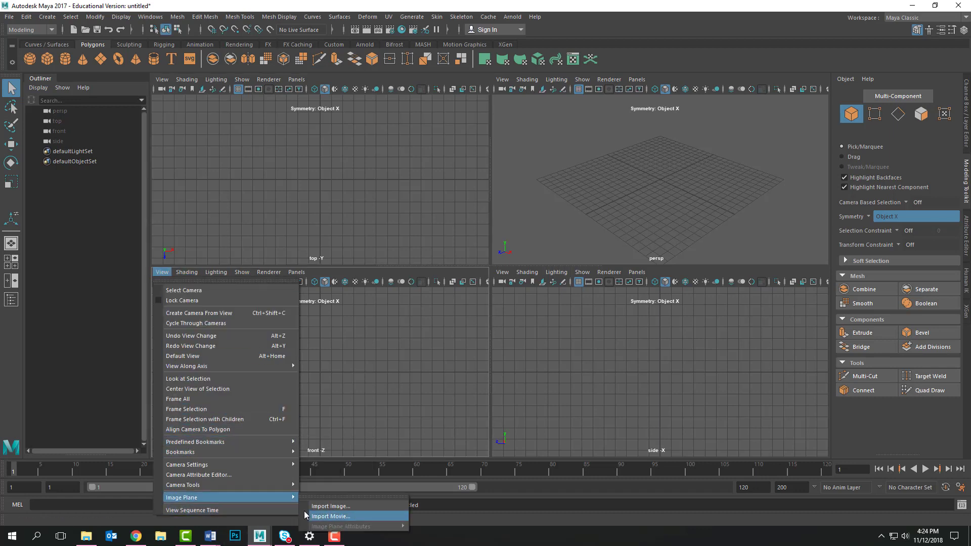
click(363, 505)
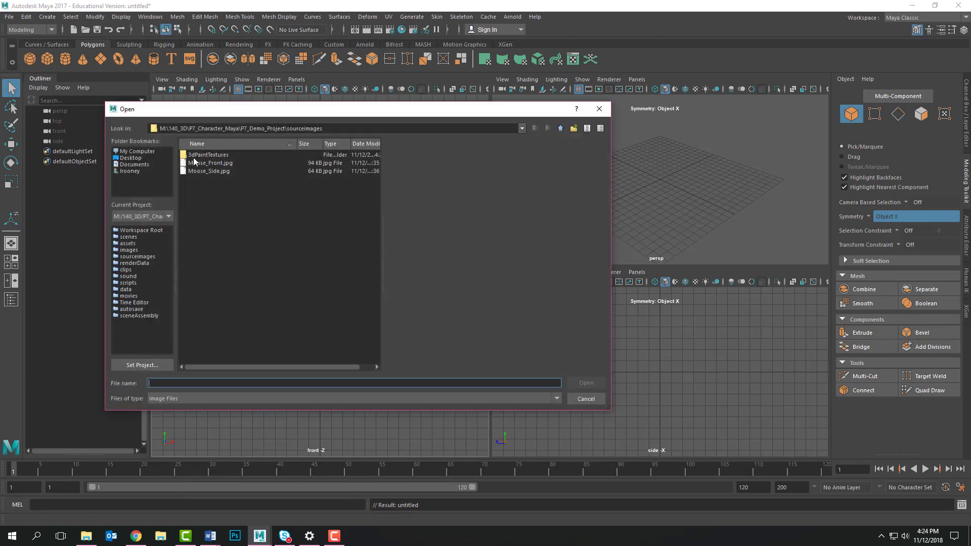
click(235, 163)
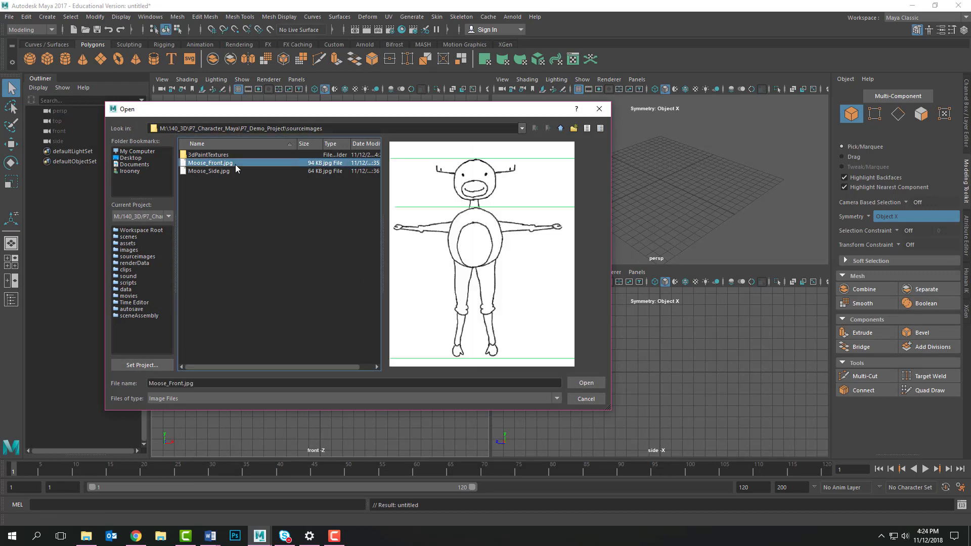
click(585, 384)
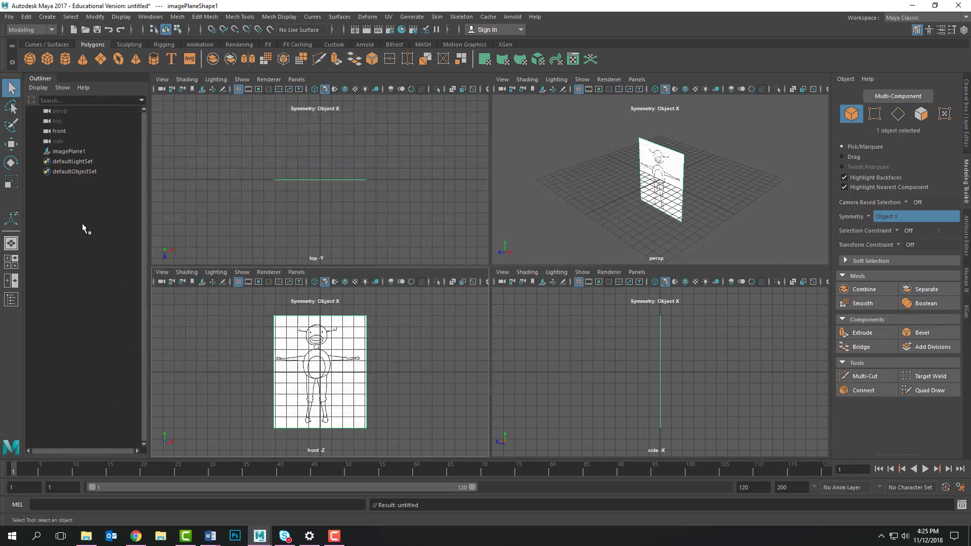
Step: Move the front image plane up onto the grid and back behind the origin, to about X 0.41, Y 5.05, Z -2.78
click(11, 144)
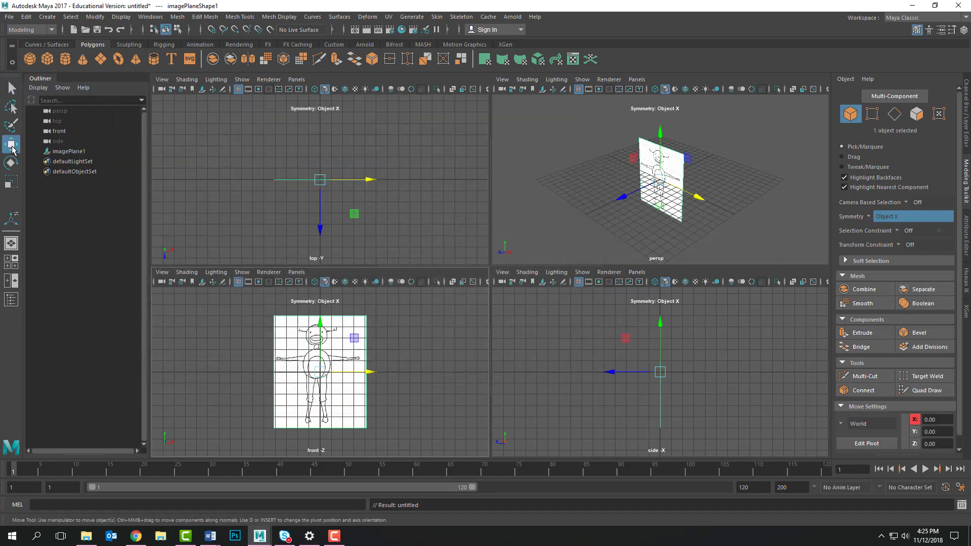
drag(318, 362, 348, 317)
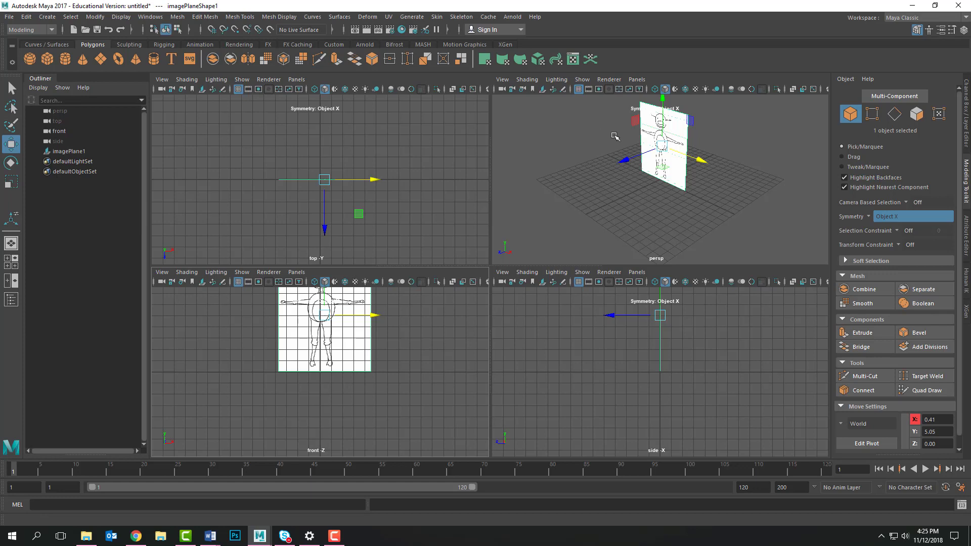
drag(625, 161, 641, 151)
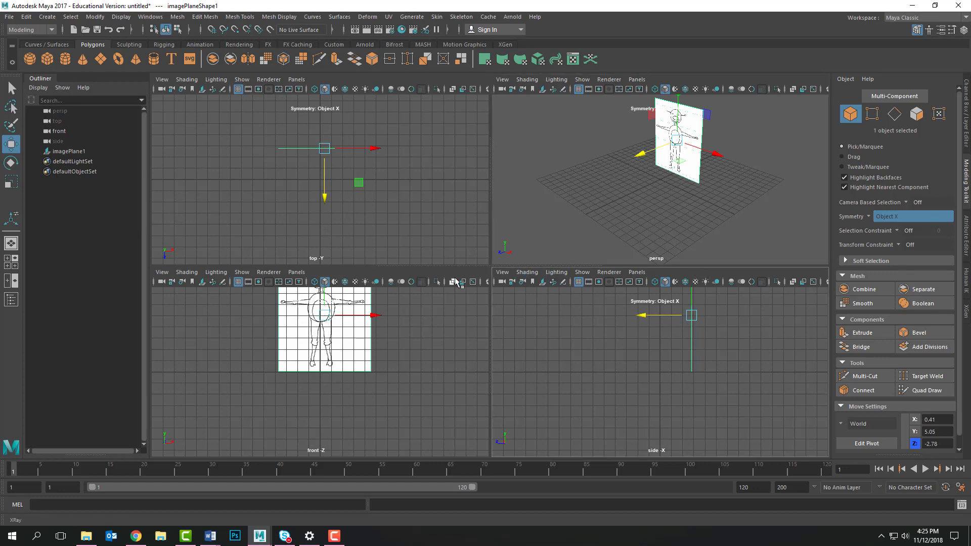
Step: Import Moose_Side.jpg as an image plane in the side view
click(500, 273)
mouse_move(582, 497)
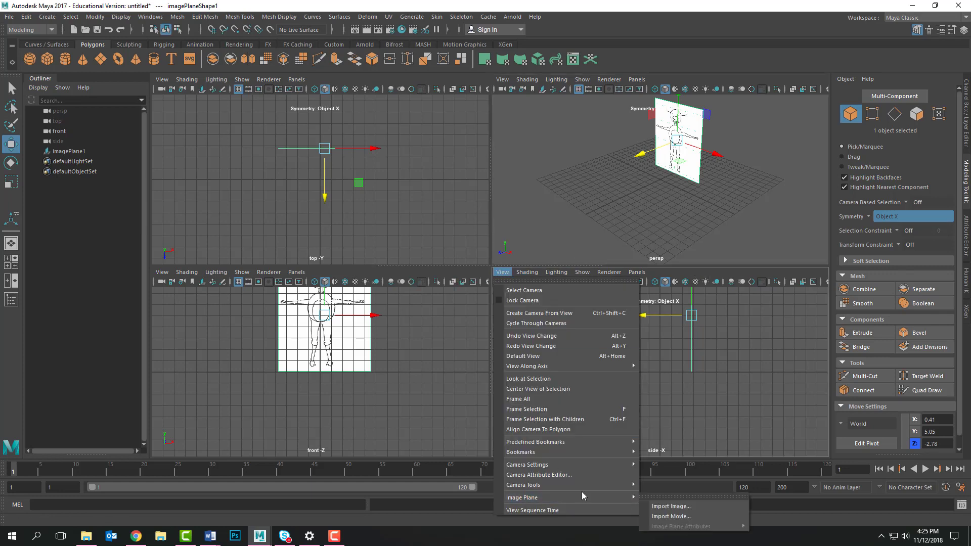
click(666, 507)
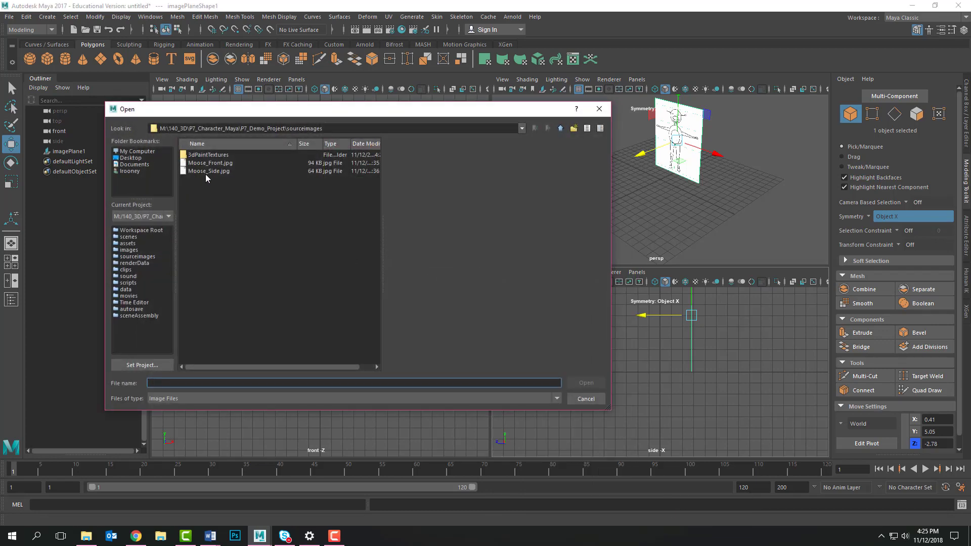
click(198, 171)
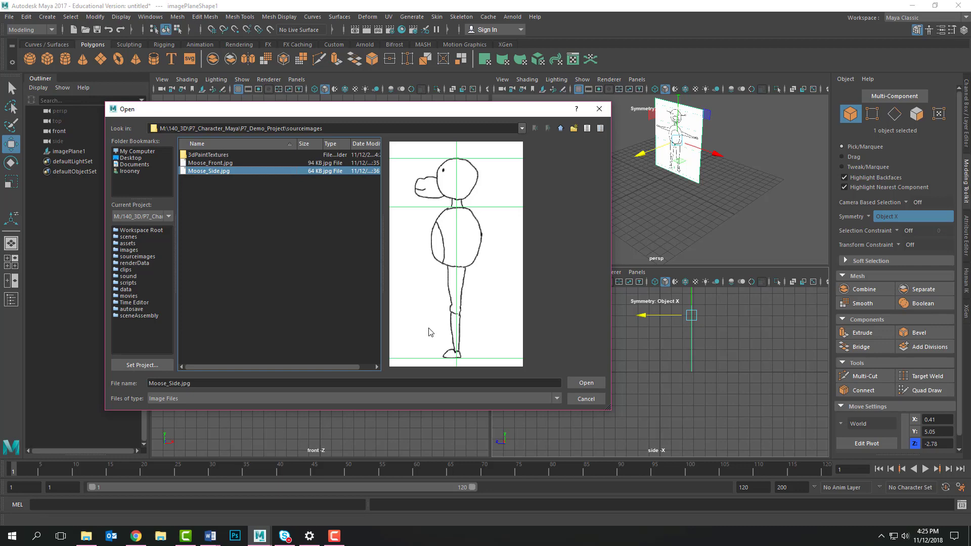
click(586, 383)
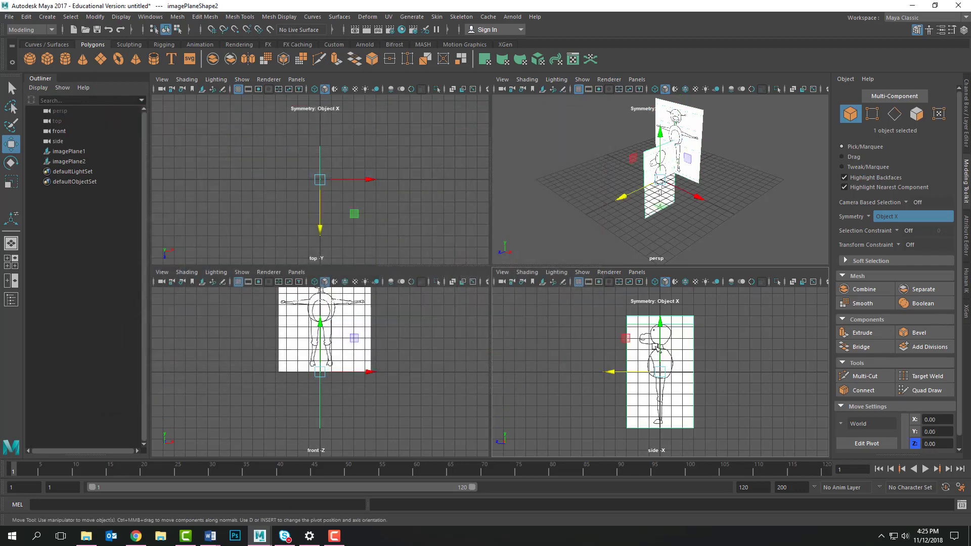
Step: Move the side image plane up onto the grid and sideways off the origin, to about X -3.82, Y 5.05
drag(657, 349, 657, 293)
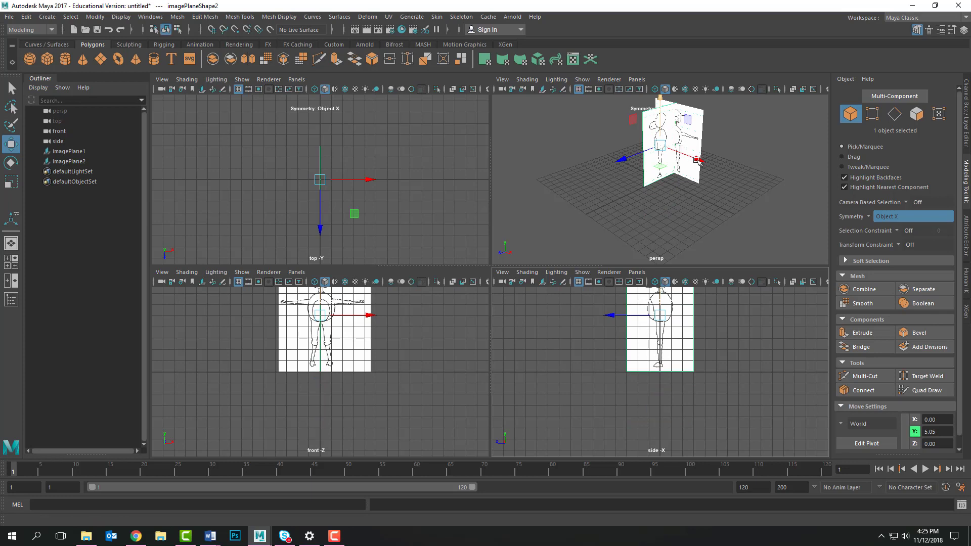
drag(697, 160, 675, 154)
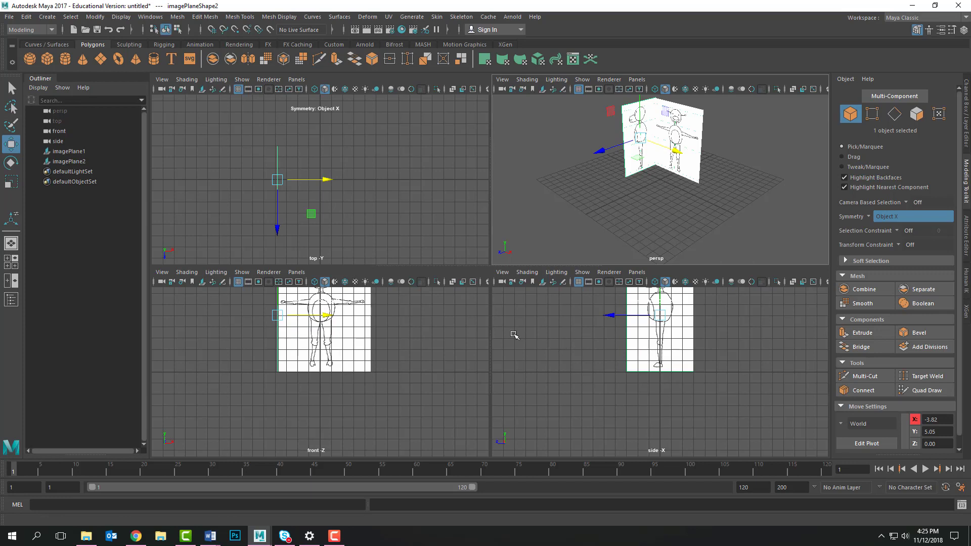
scroll(415, 343, up, 1)
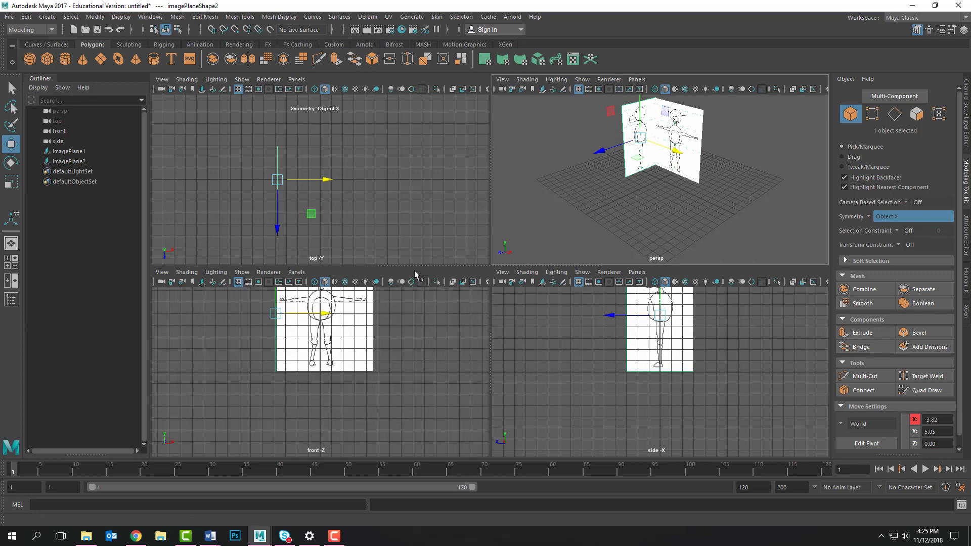
key(a)
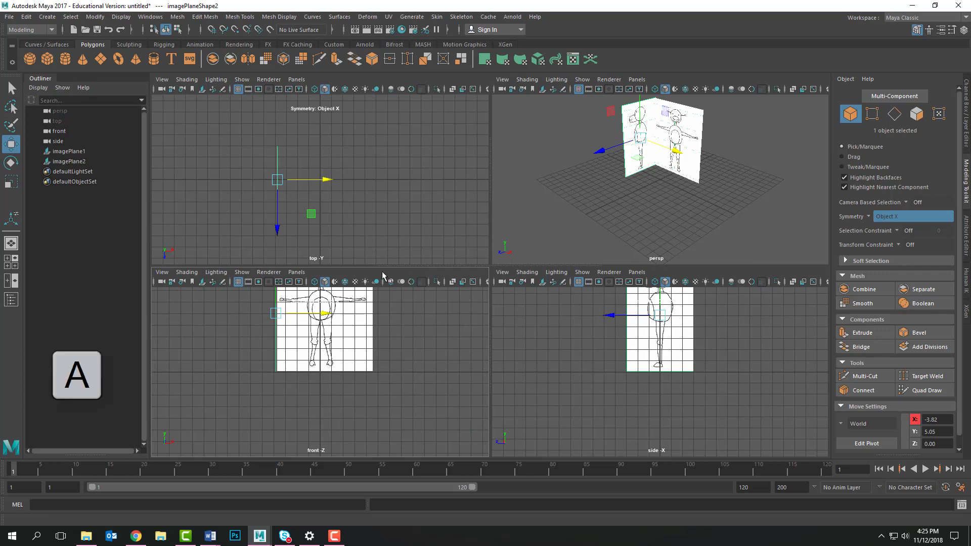
key(a)
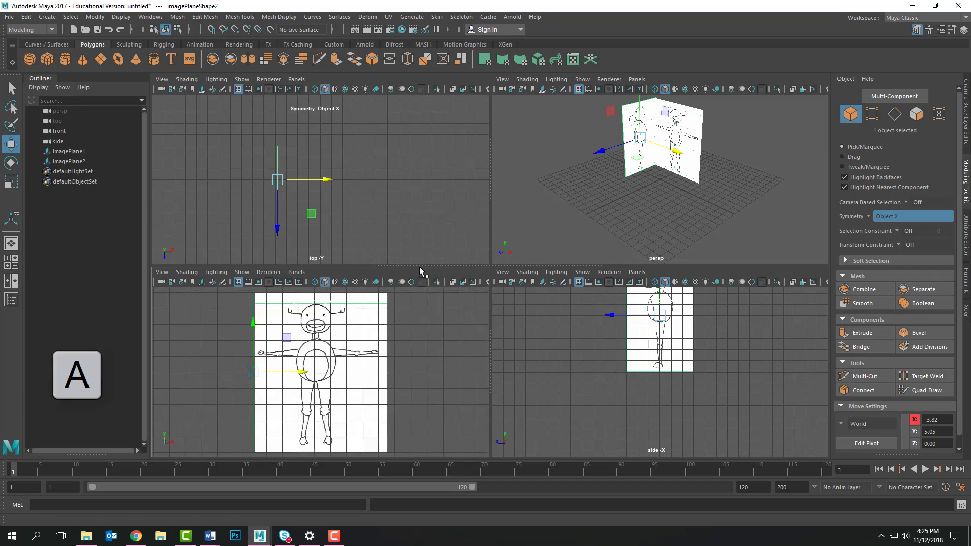
click(671, 273)
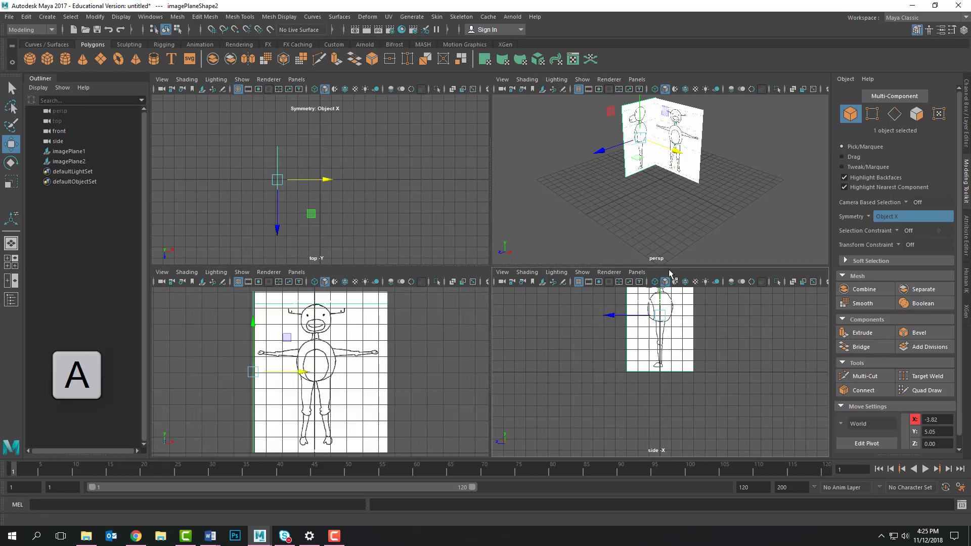
key(a)
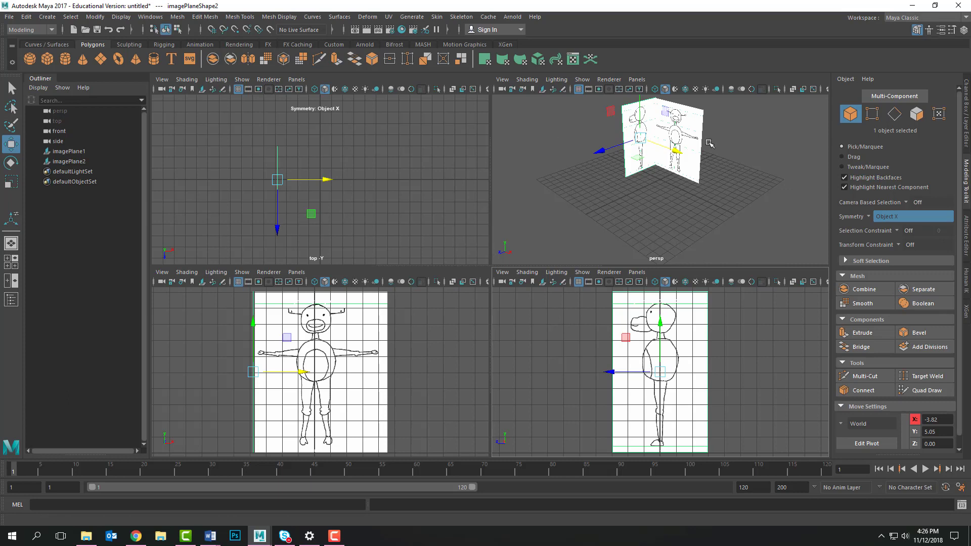
Step: Select both image planes, imagePlane1 and imagePlane2, and assign them to a new display layer
click(964, 108)
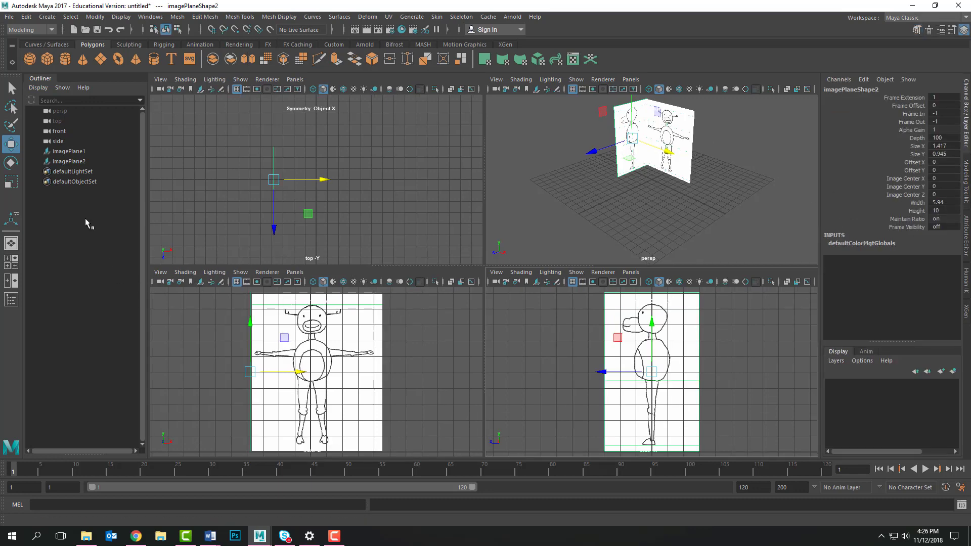
click(75, 152)
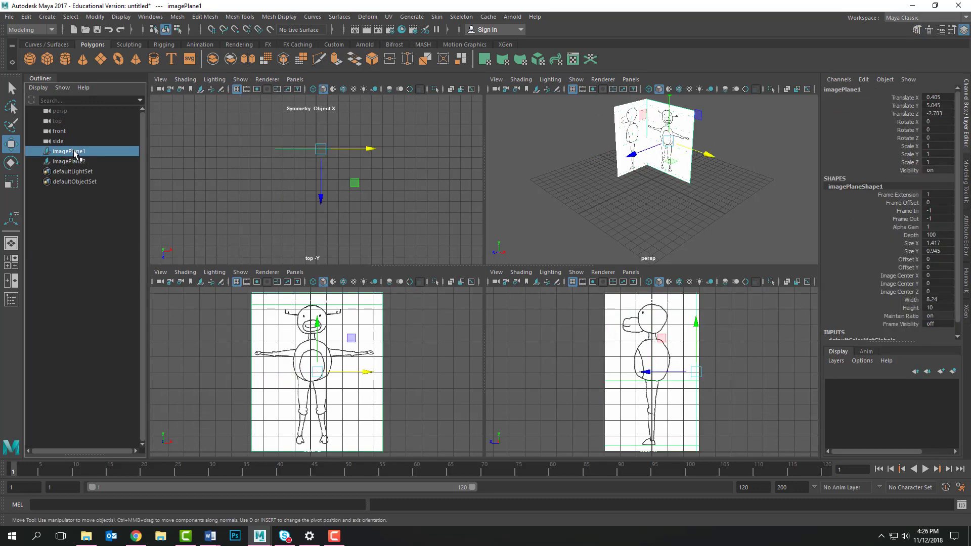
click(77, 162)
click(80, 152)
click(77, 162)
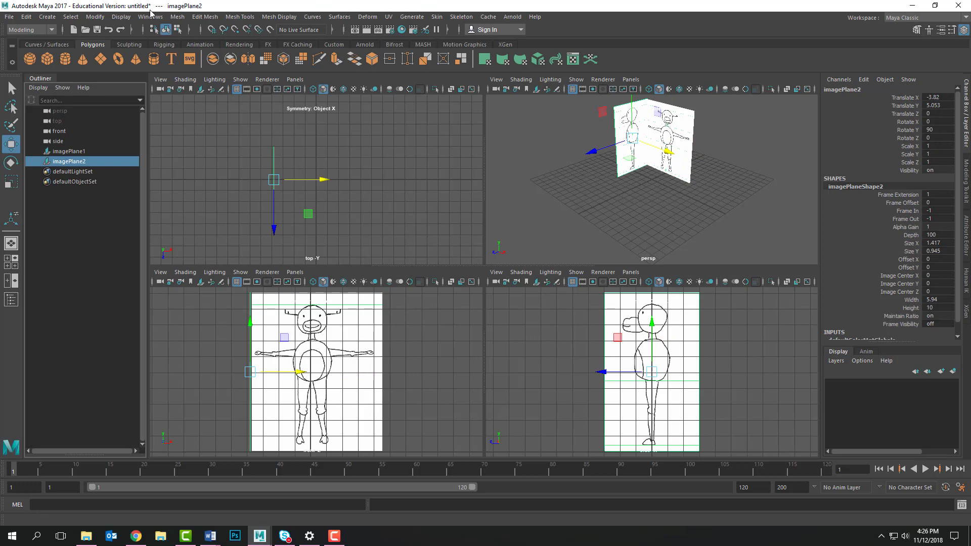
click(150, 17)
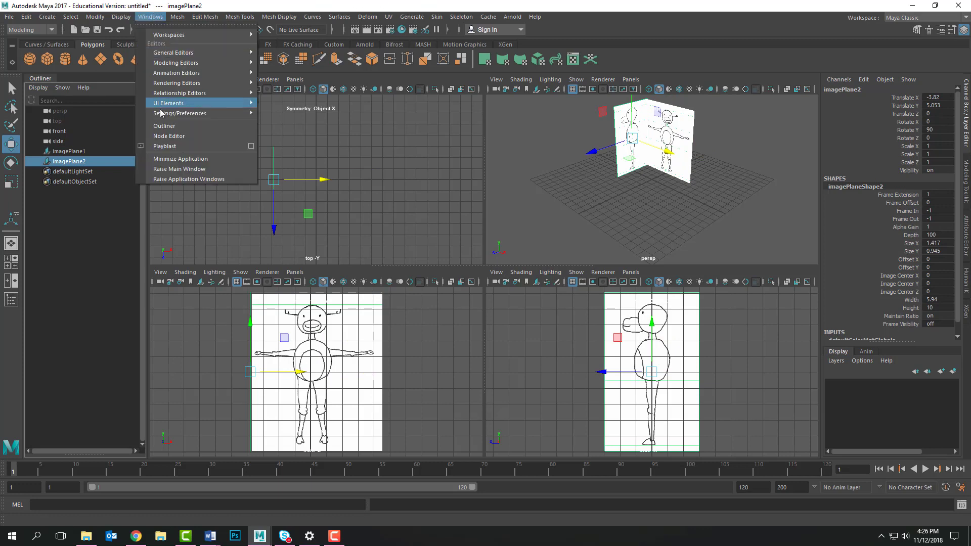
click(74, 162)
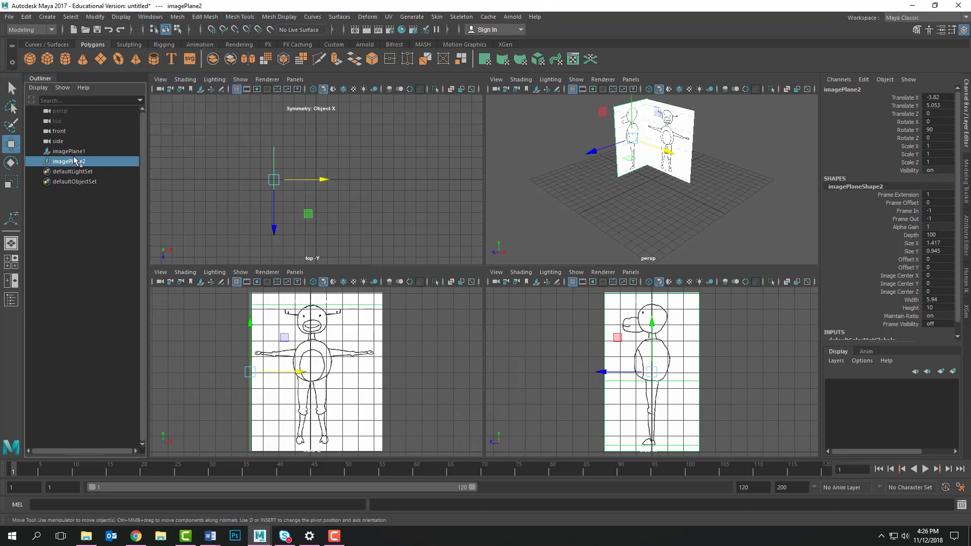
ctrl+click(75, 152)
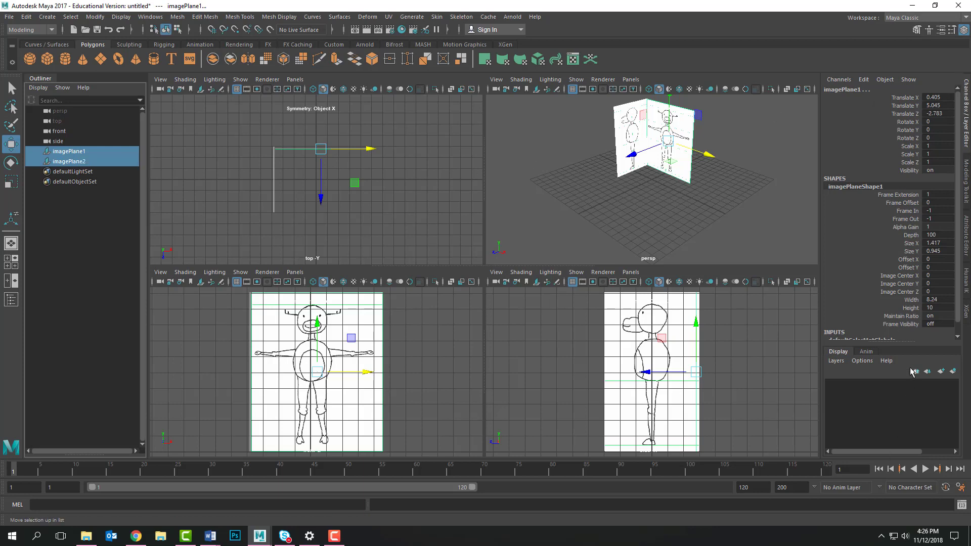
click(952, 372)
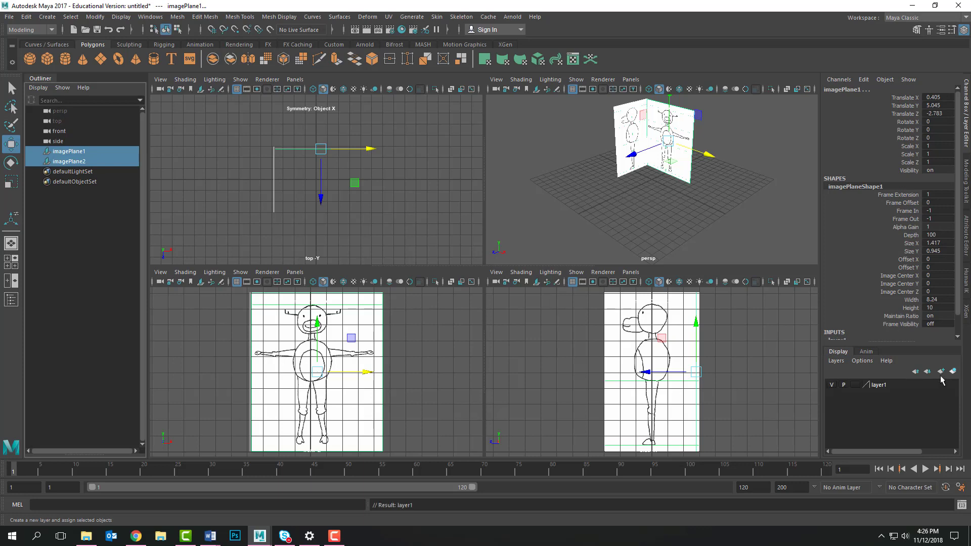
Step: Toggle the image plane layer's visibility off and back on, and set the layer to Reference
click(835, 387)
click(834, 387)
click(835, 387)
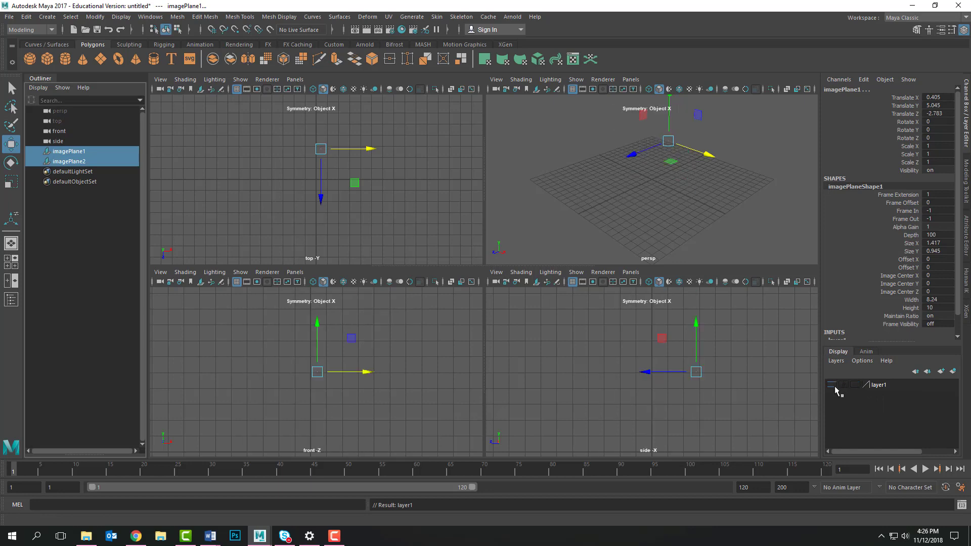
click(835, 387)
click(855, 385)
click(855, 386)
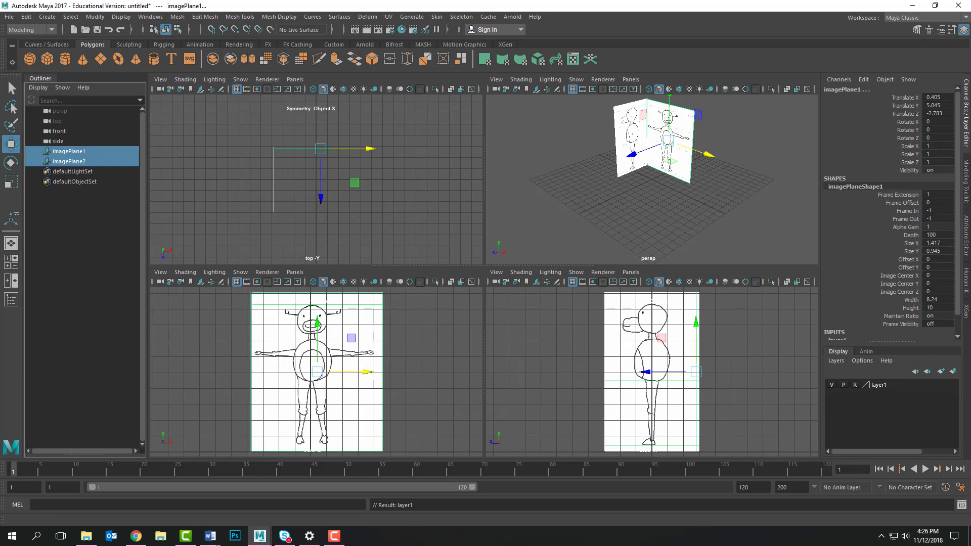
Step: Switch to a two-pane side-by-side layout with the front view beside the side view, both enlarged on the drawings
click(11, 283)
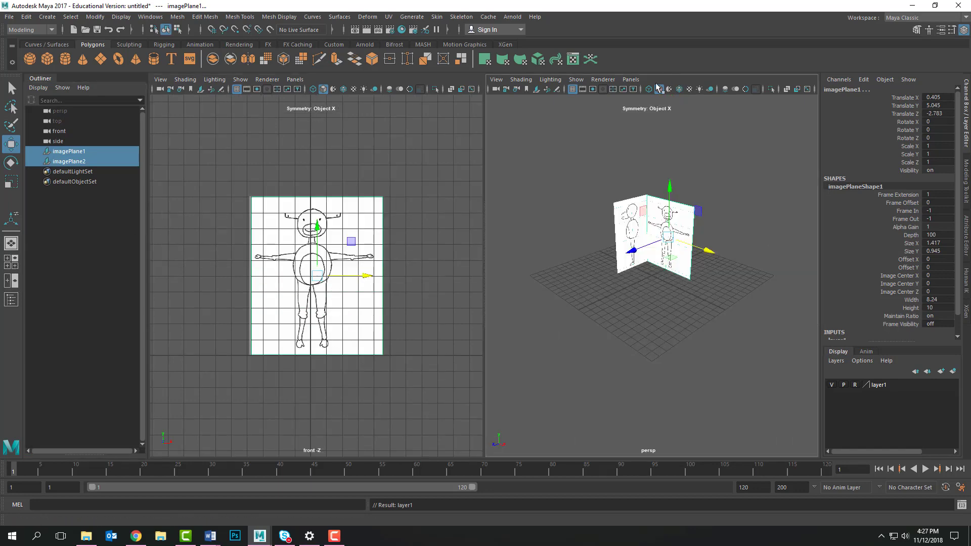
click(631, 80)
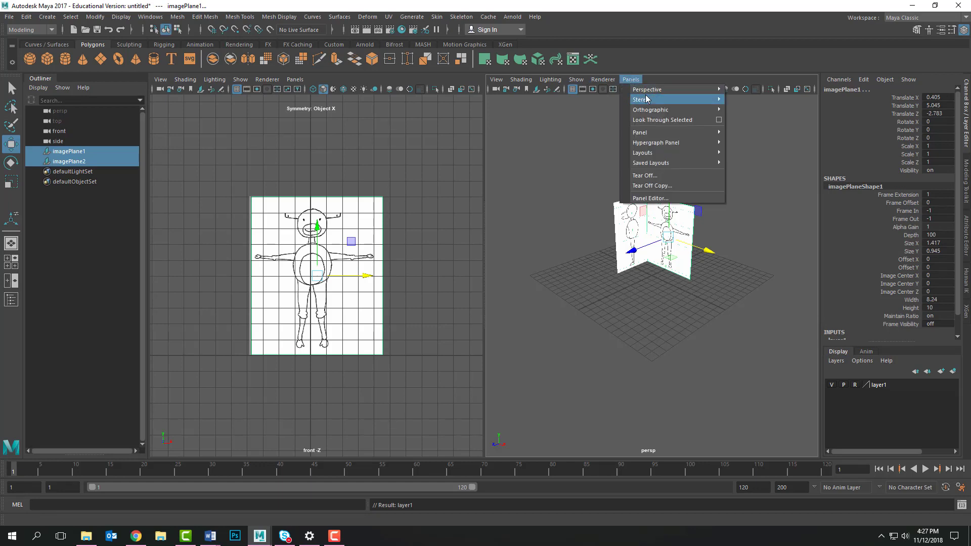
mouse_move(660, 110)
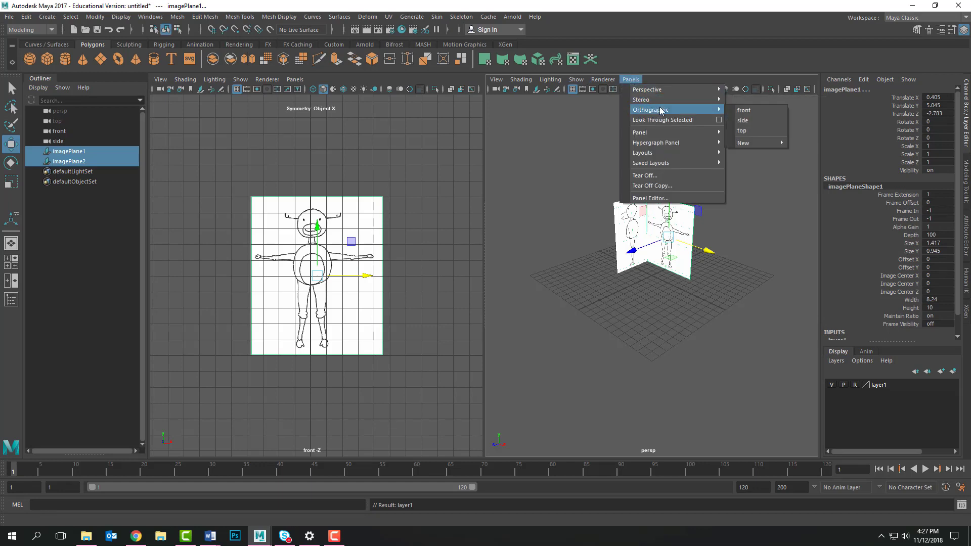
click(761, 120)
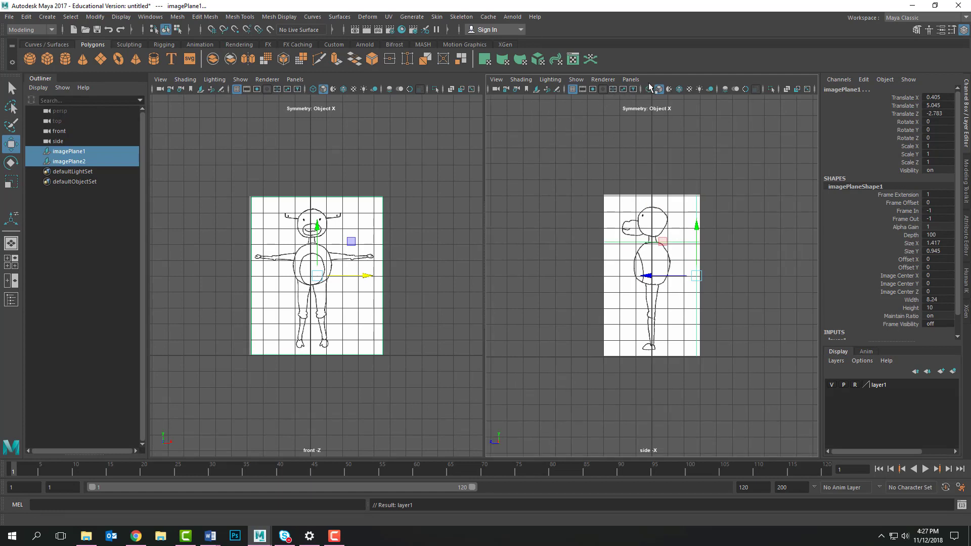
scroll(632, 177, up, 3)
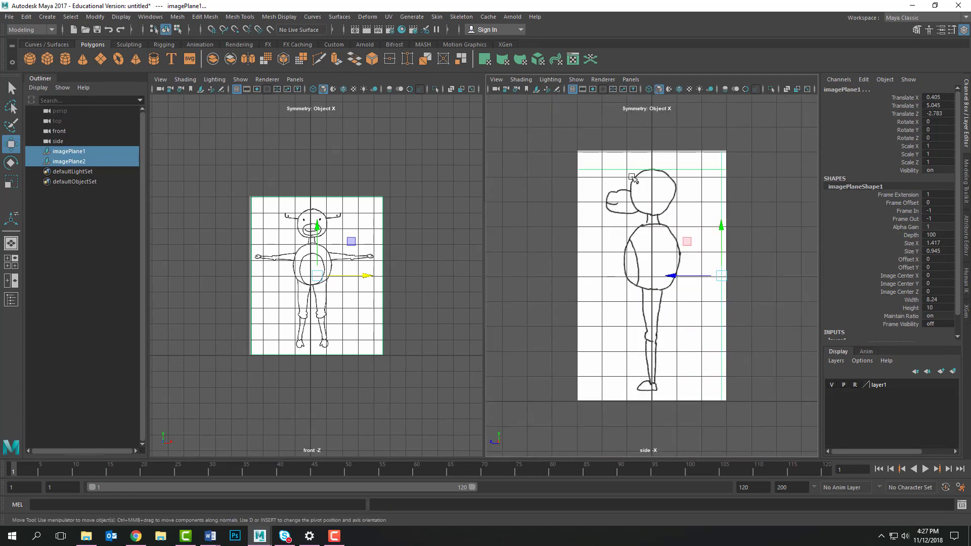
scroll(632, 177, up, 2)
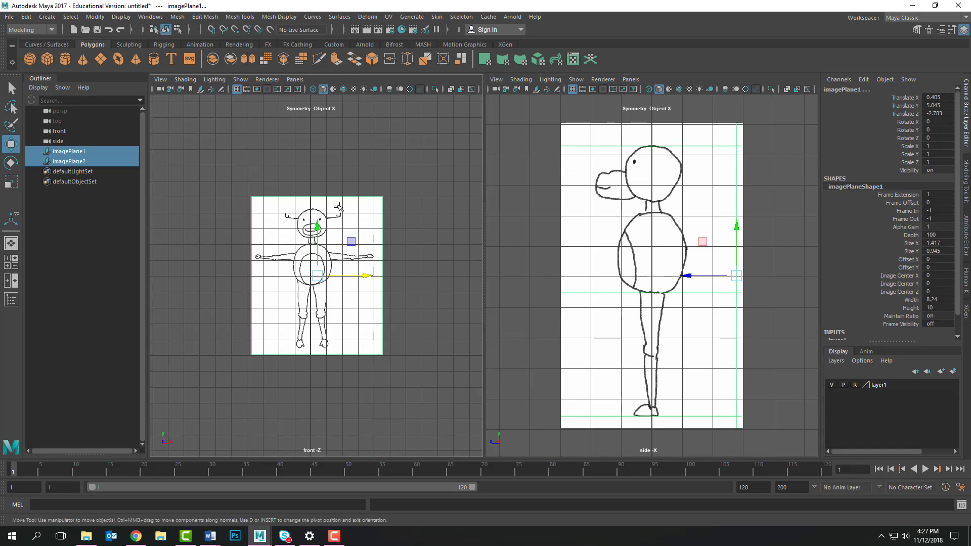
scroll(338, 206, up, 3)
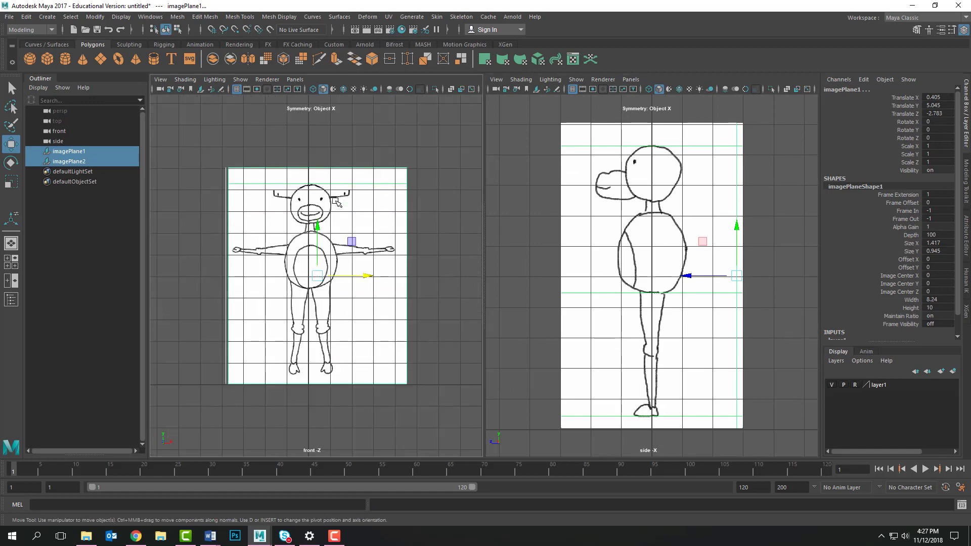
scroll(336, 202, up, 2)
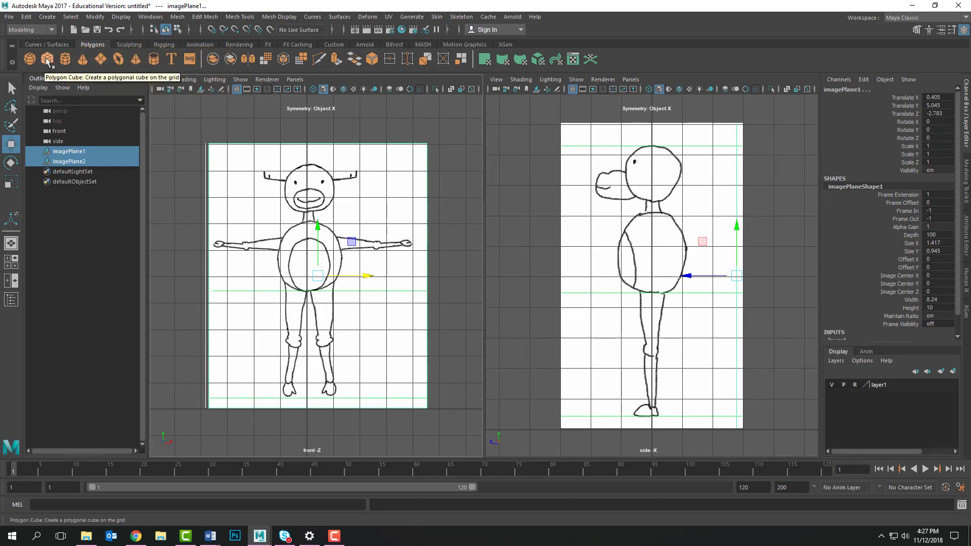
Step: Draw a polygon cube about 2.29 wide over the moose's torso in the front view and pull out its depth interactively
click(52, 17)
mouse_move(90, 53)
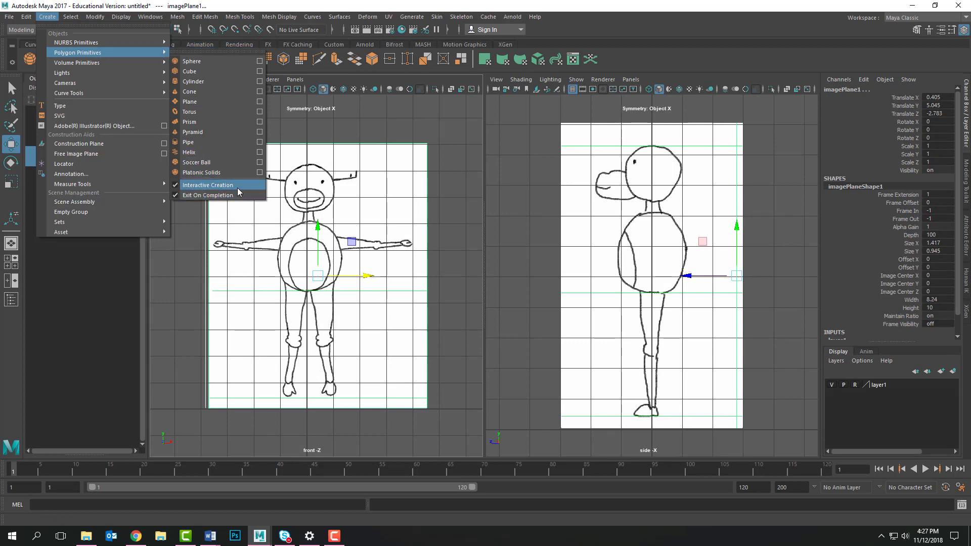
click(84, 318)
click(47, 59)
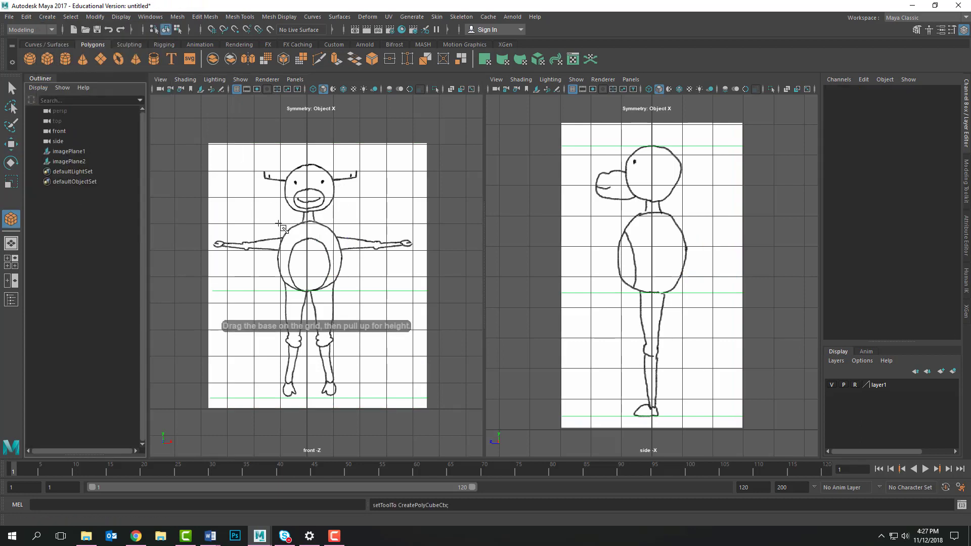
drag(278, 223, 346, 294)
drag(647, 256, 620, 257)
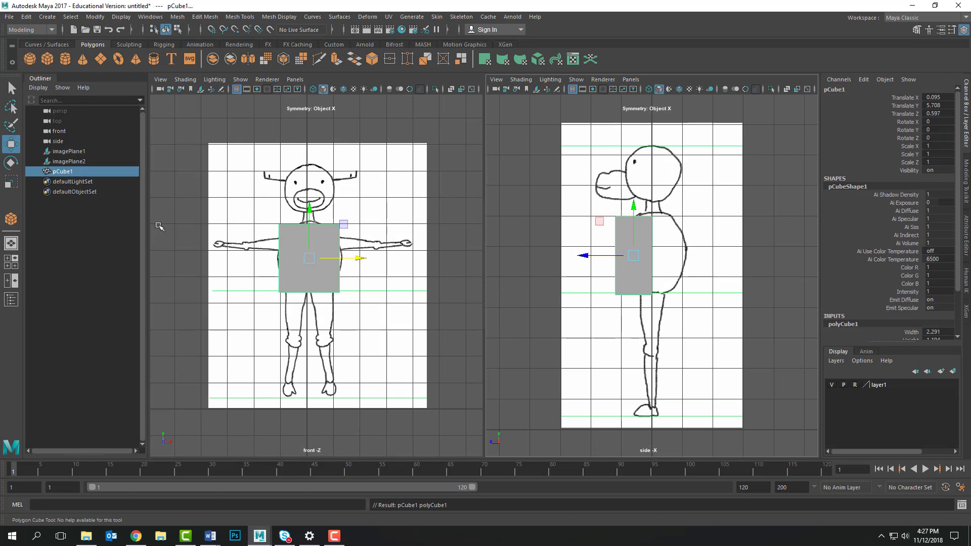
Step: Scale the torso cube to about 1.78 in Z and center it on the side drawing at about Z -0.03
click(9, 182)
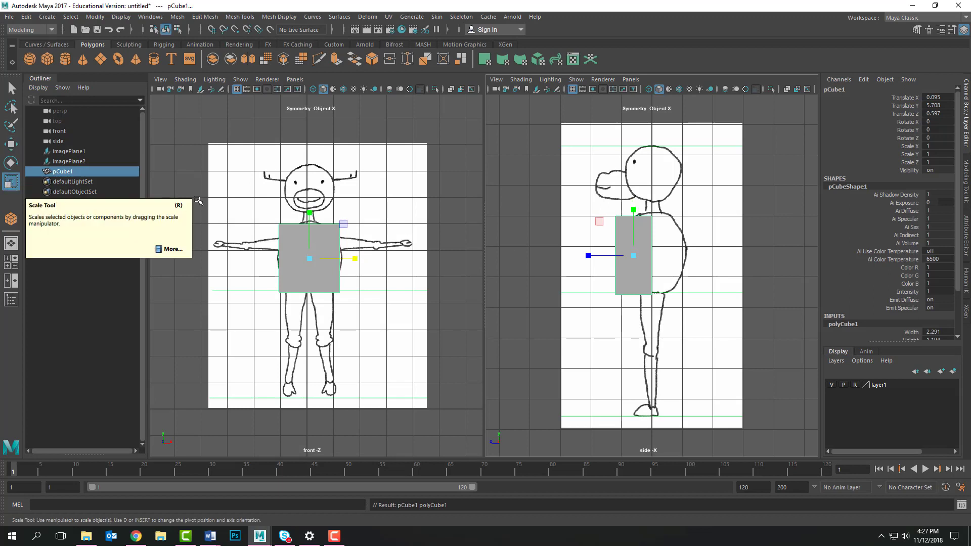
mouse_move(589, 256)
mouse_down()
mouse_move(554, 256)
mouse_move(601, 257)
mouse_up()
click(11, 144)
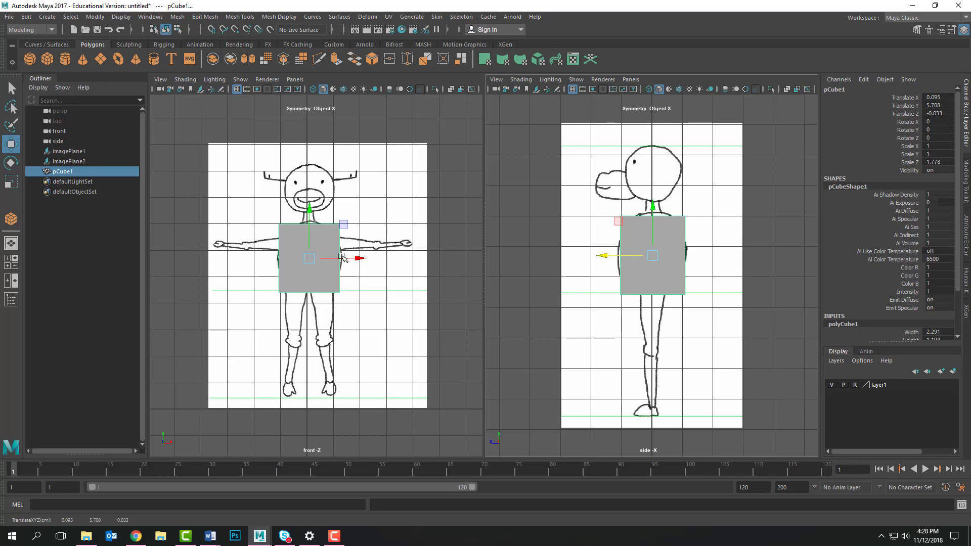
Step: Fit the cube to the torso's height by moving it up to about Y 5.86 and scaling it to about 1.03 in Y
click(11, 182)
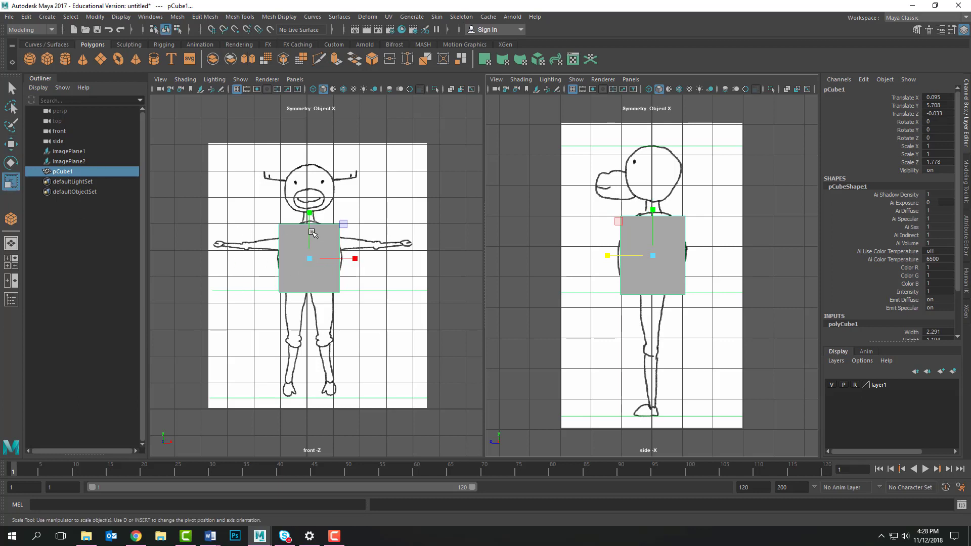
drag(309, 213, 303, 218)
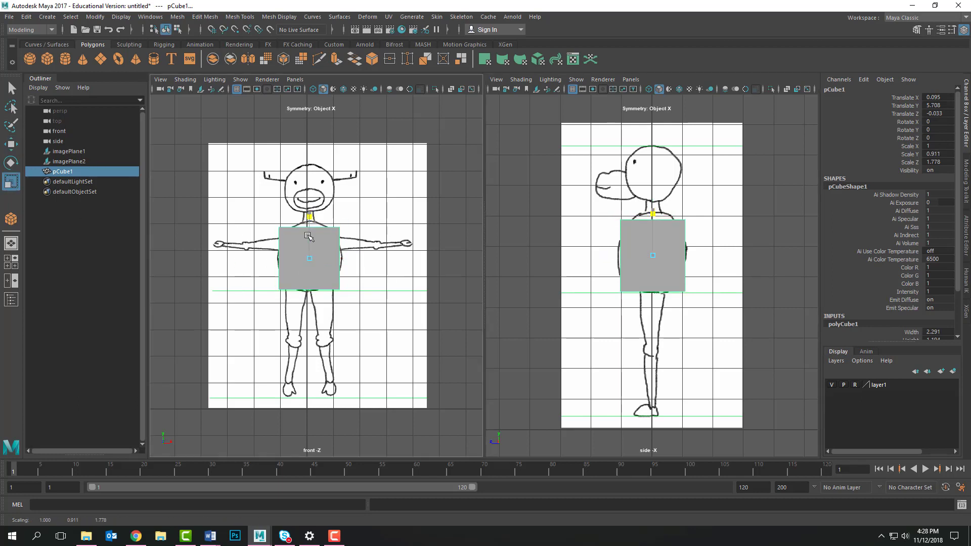
click(11, 144)
drag(311, 224, 312, 220)
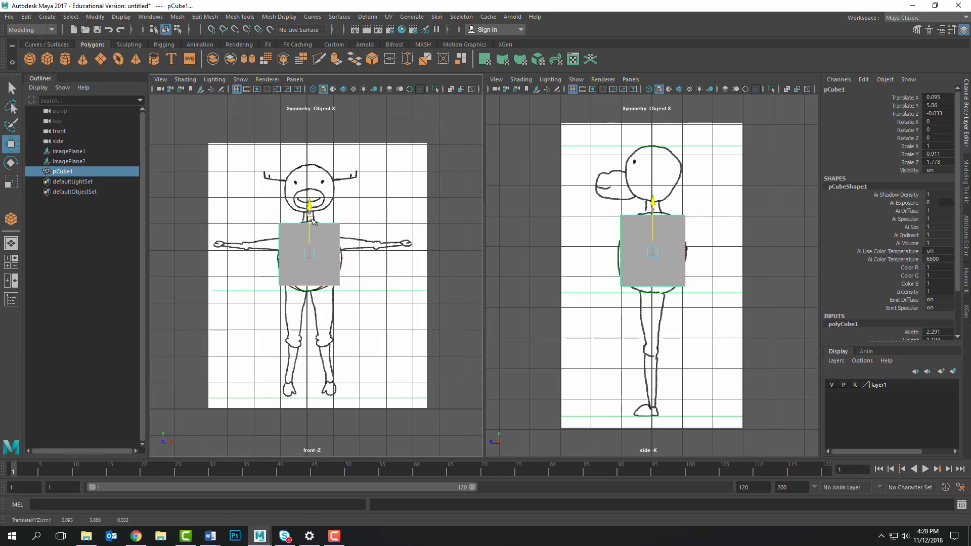
click(16, 181)
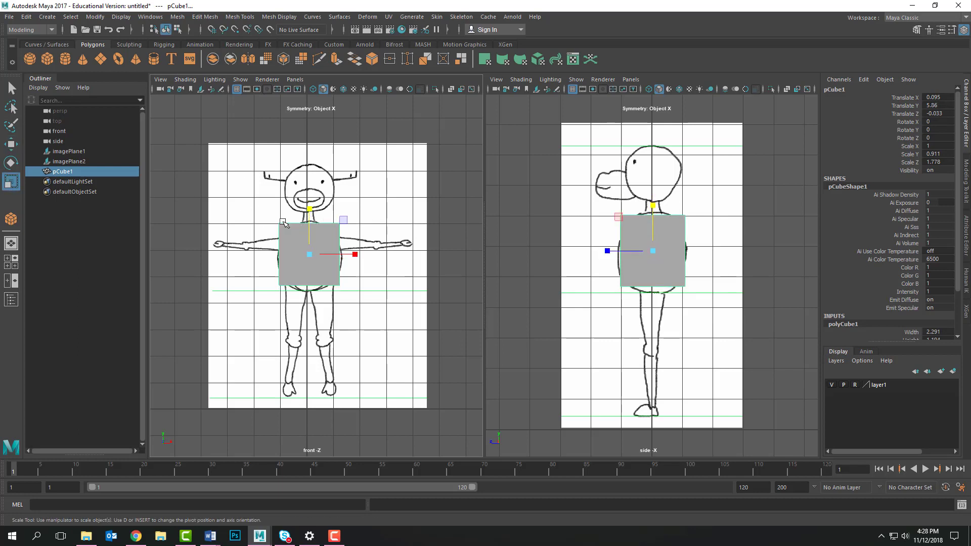
drag(309, 222, 307, 225)
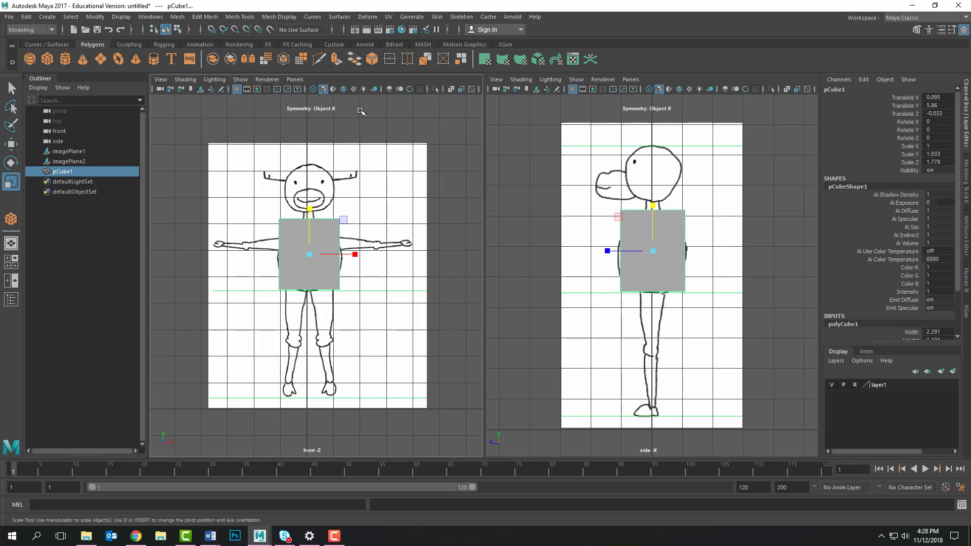
Step: Turn on X-Ray shading in the front view so the drawing shows through the torso cube
click(185, 80)
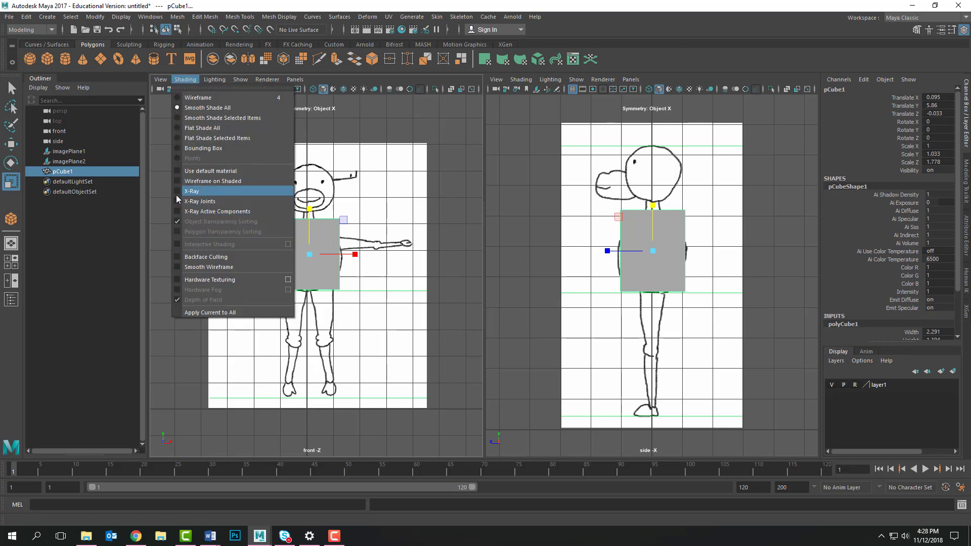
click(192, 191)
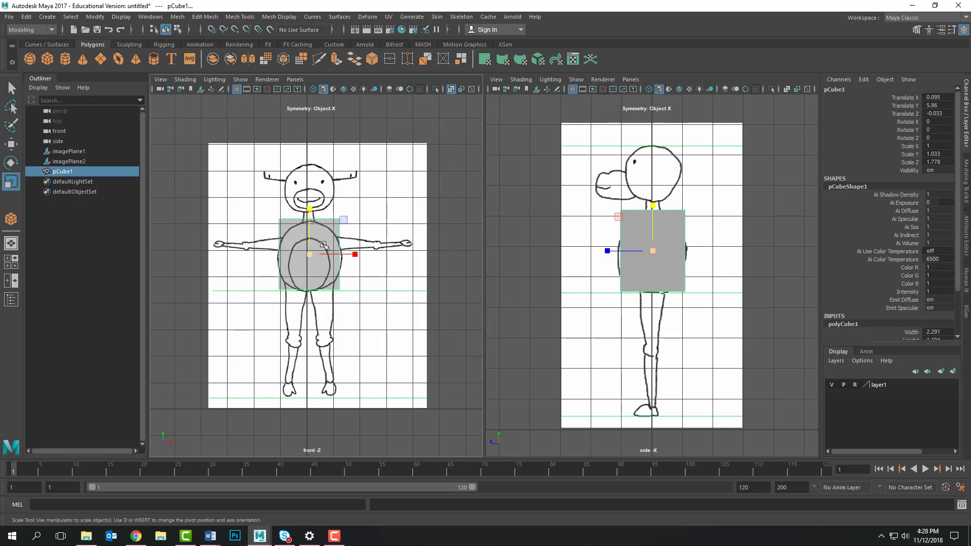
drag(313, 237, 310, 233)
Step: Set the torso cube's width, height and depth subdivisions to 2 each
scroll(873, 207, down, 3)
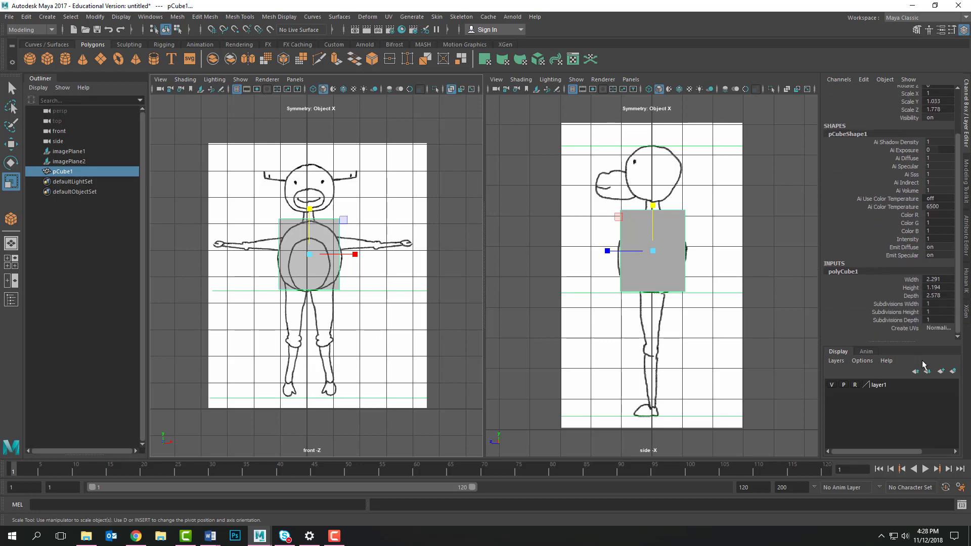
click(934, 304)
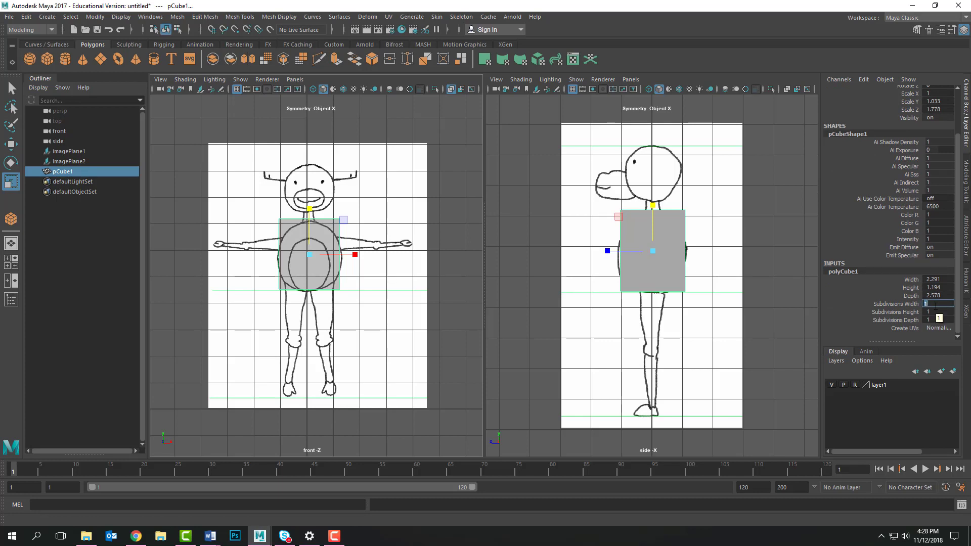
text(2)
key(Tab)
text(2)
key(Tab)
text(2)
key(Tab)
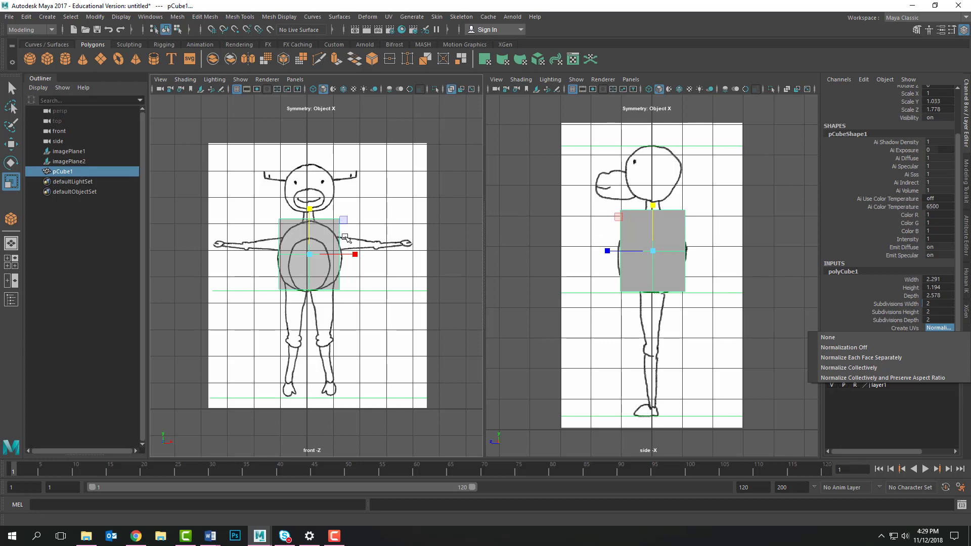
click(433, 87)
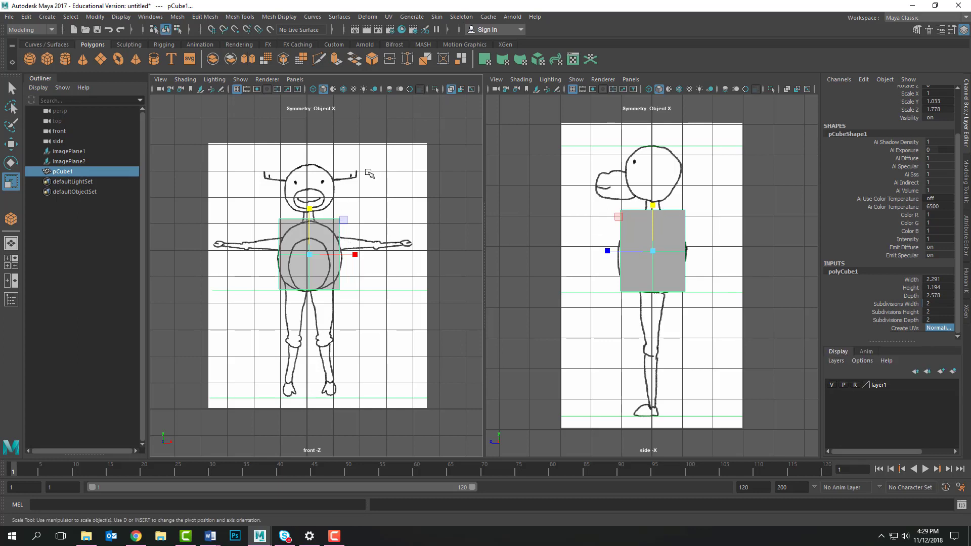
Step: Display the torso cube as a smoothed mesh preview
scroll(369, 174, up, 1)
scroll(369, 175, up, 2)
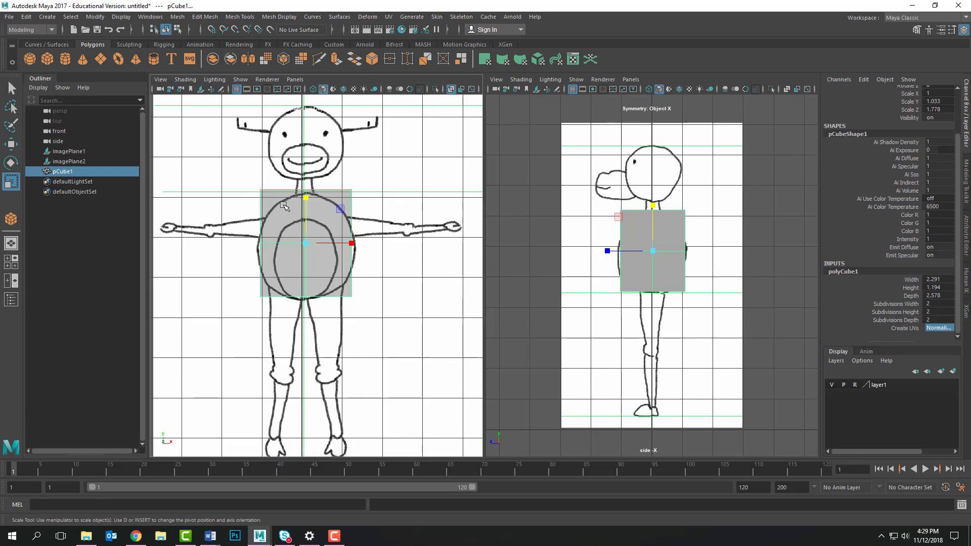
key(3)
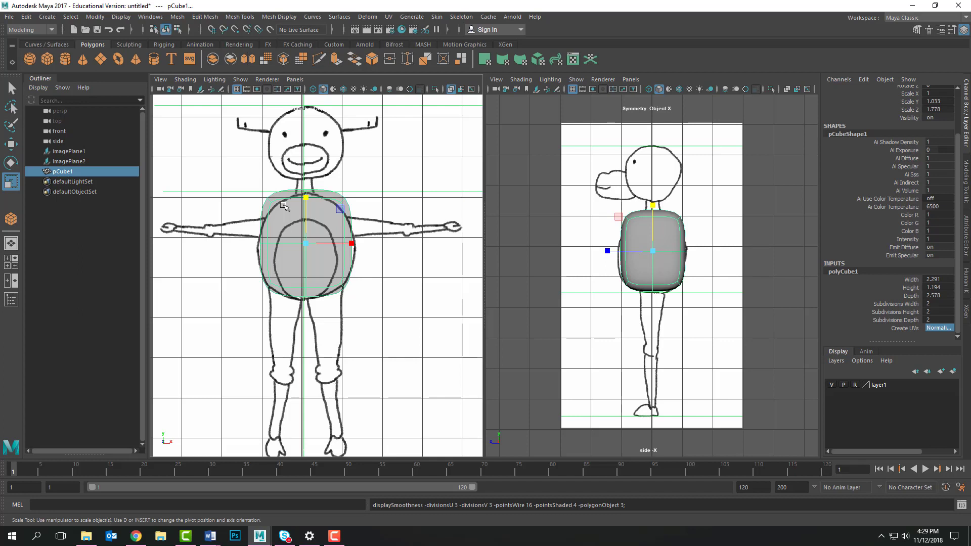
Step: In vertex mode, lower the torso's upper corner vertices to about Y 6.83 to follow the shoulder outline in the front view
click(966, 196)
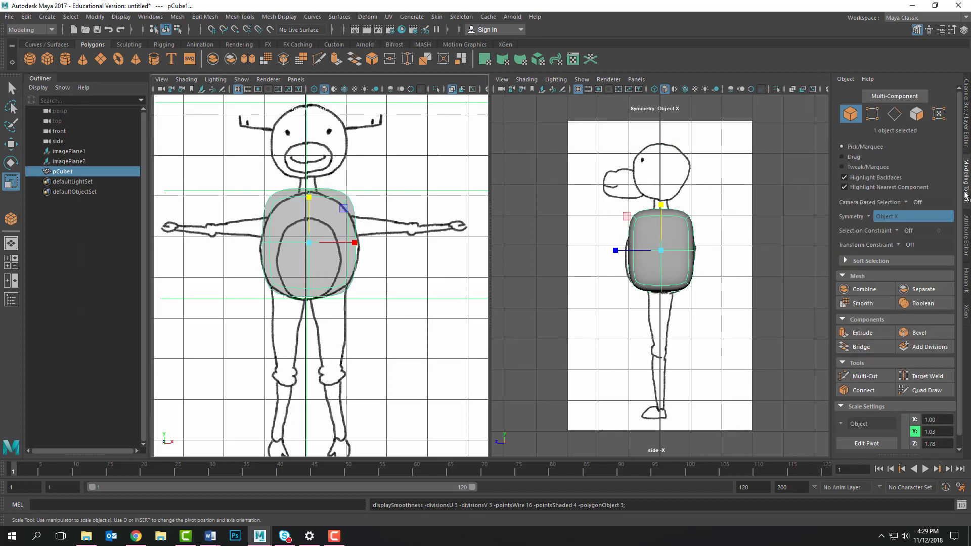
click(871, 114)
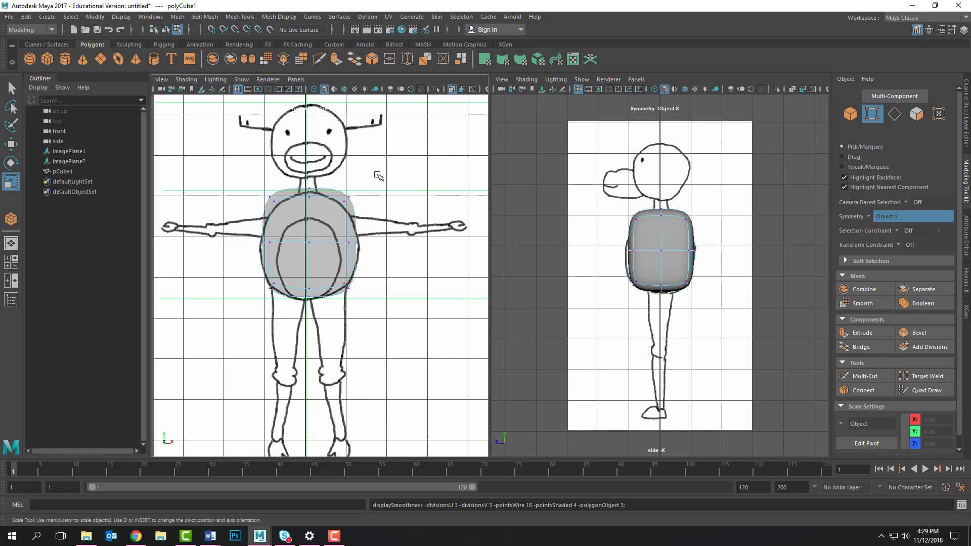
drag(350, 175, 336, 213)
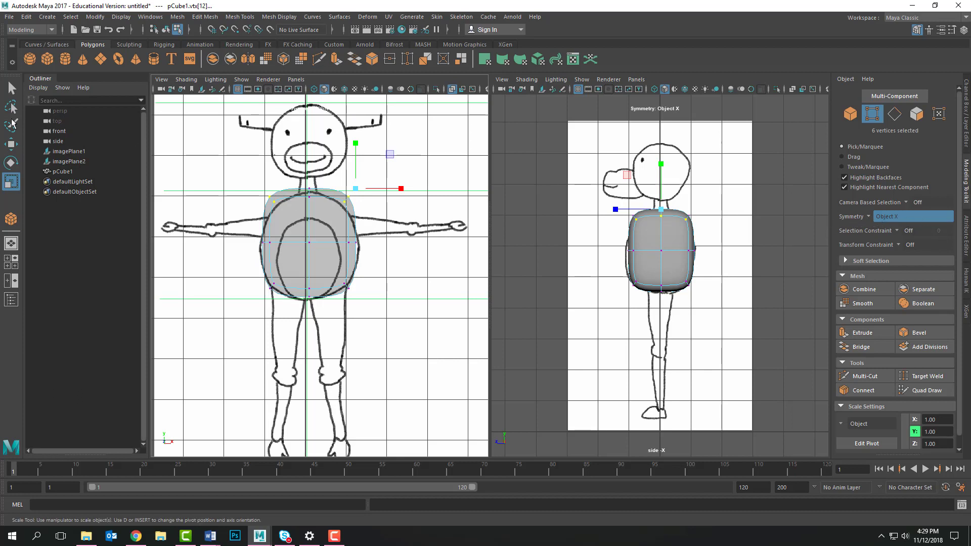
click(11, 144)
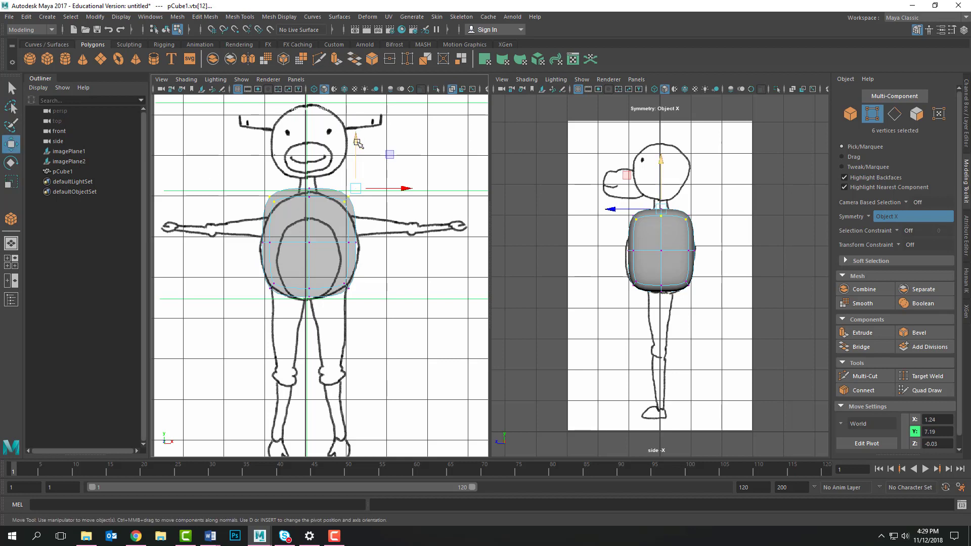
drag(356, 143, 357, 157)
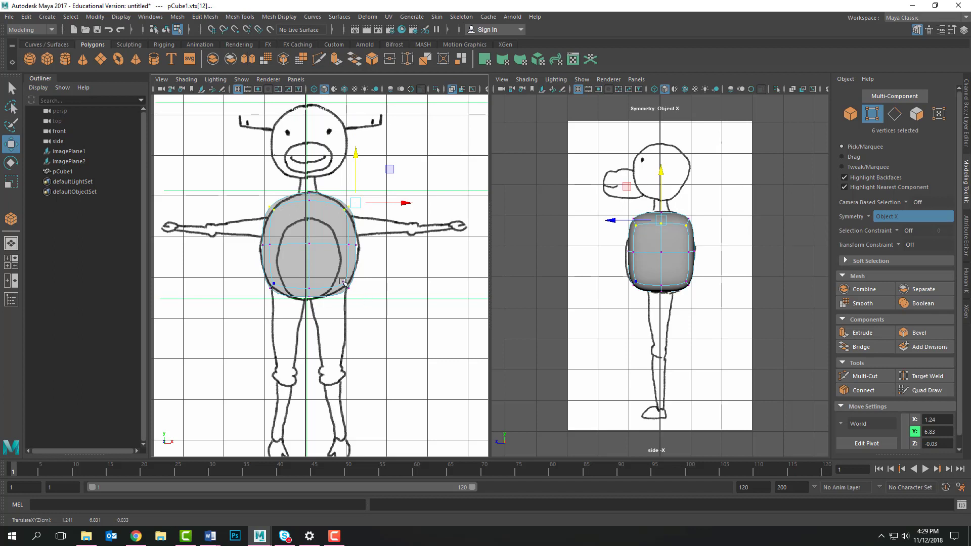
Step: Pull the torso's lower corner vertices in to about X 1.13 and push the mid-height side vertices out to about X 1.39
drag(364, 323, 342, 282)
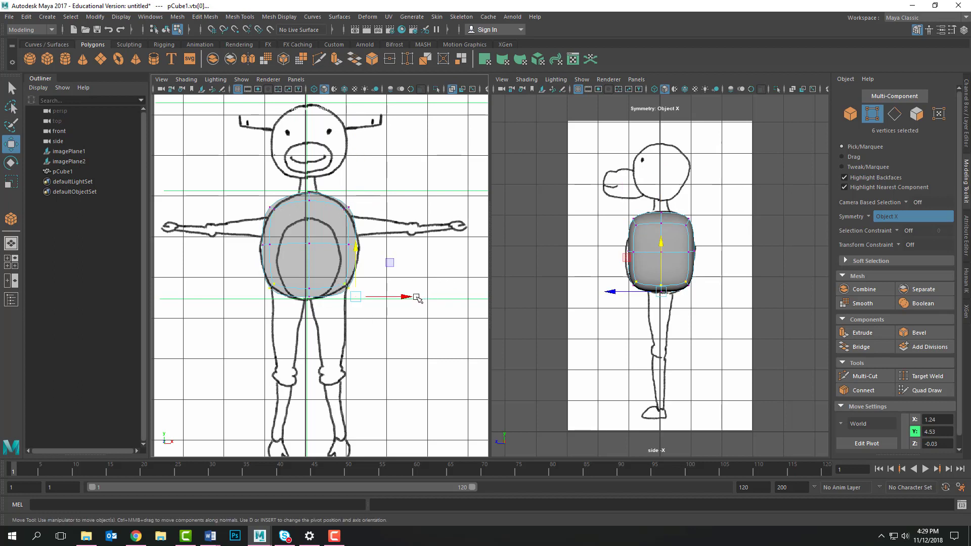
drag(418, 298, 413, 299)
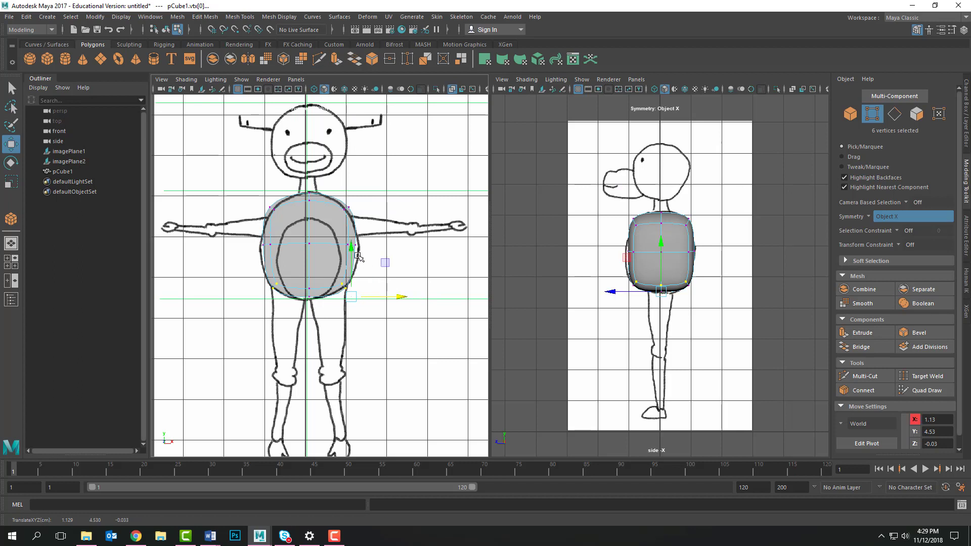
click(377, 272)
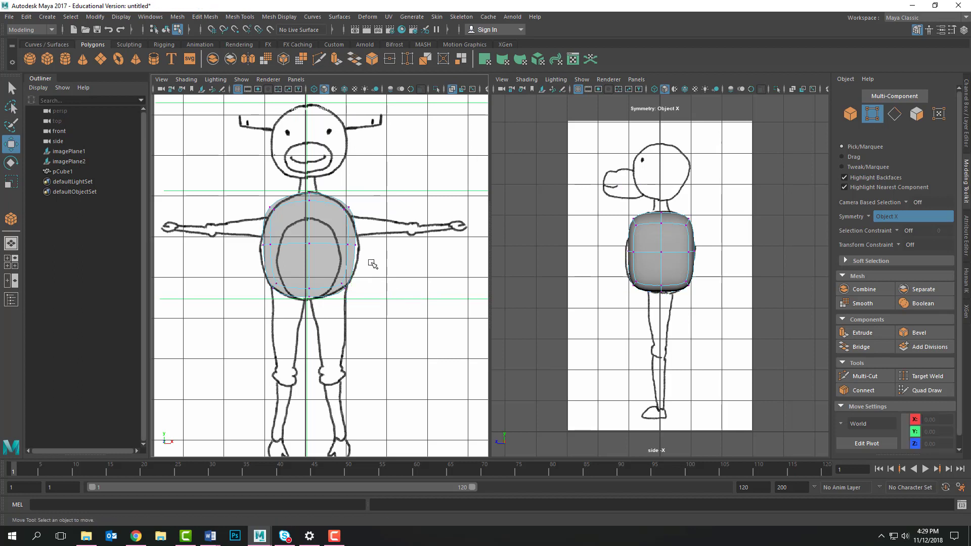
drag(346, 241, 378, 244)
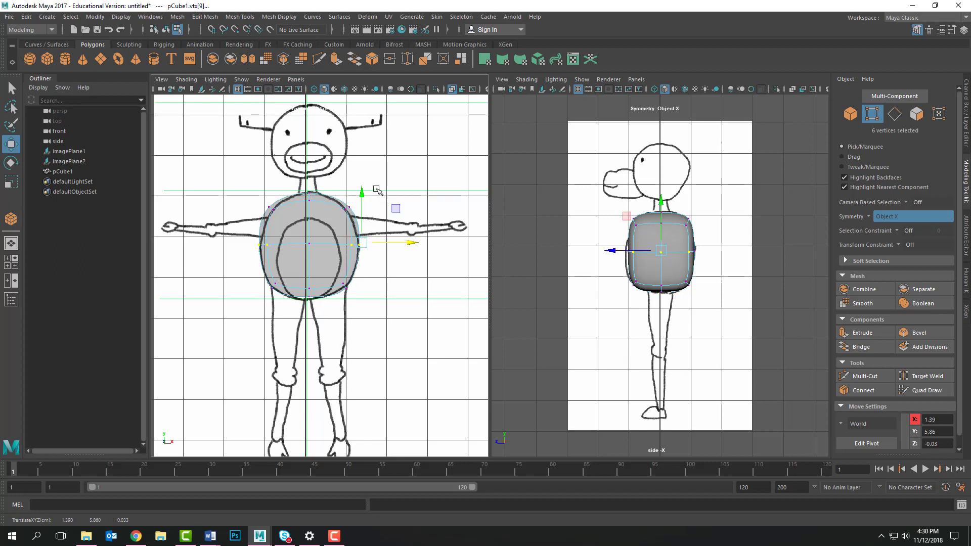
Step: In the side view, push the torso's mid-height front vertices out to about Z 1.16 and the back ones to about Z -1.13
click(616, 260)
drag(624, 246, 640, 264)
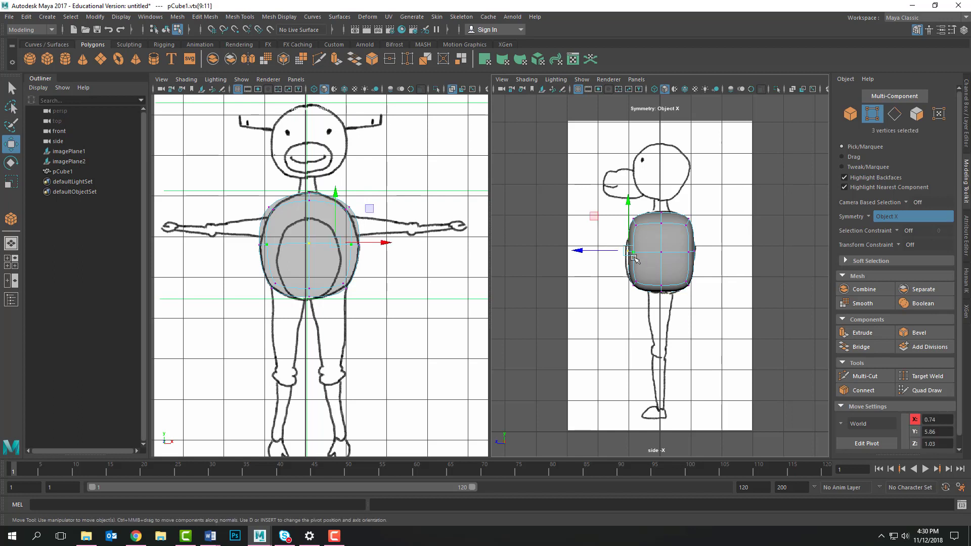
click(609, 255)
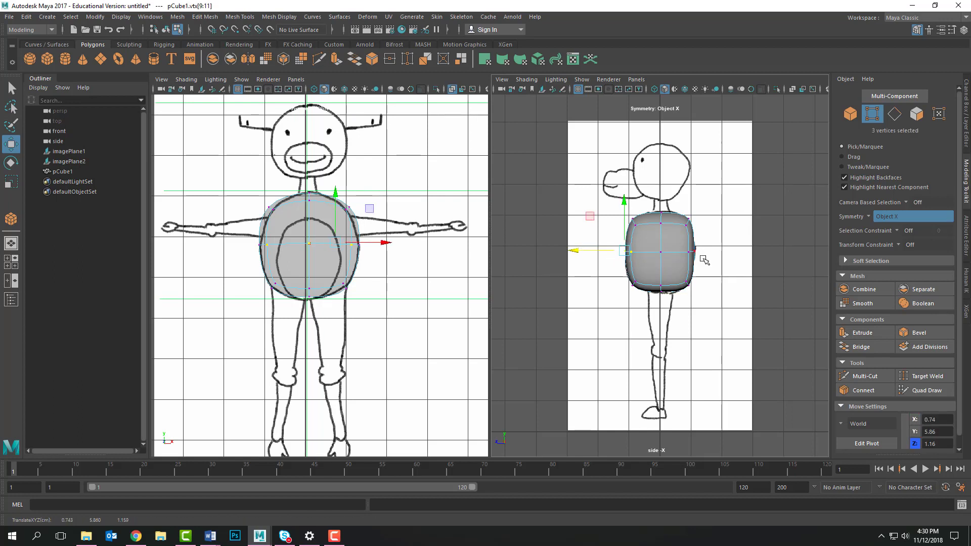
drag(697, 243, 646, 254)
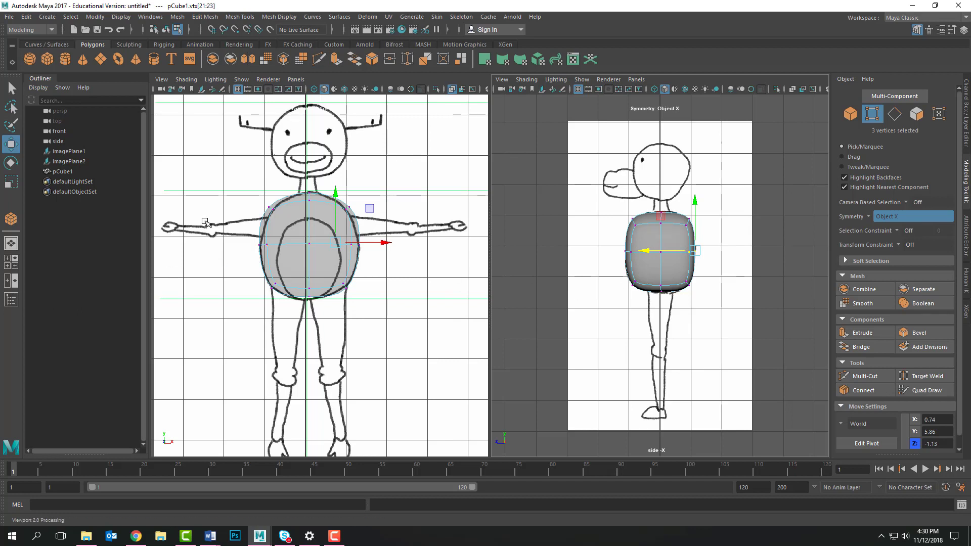
Step: Switch to a single perspective view showing the torso with both image planes
click(12, 245)
scroll(475, 267, up, 4)
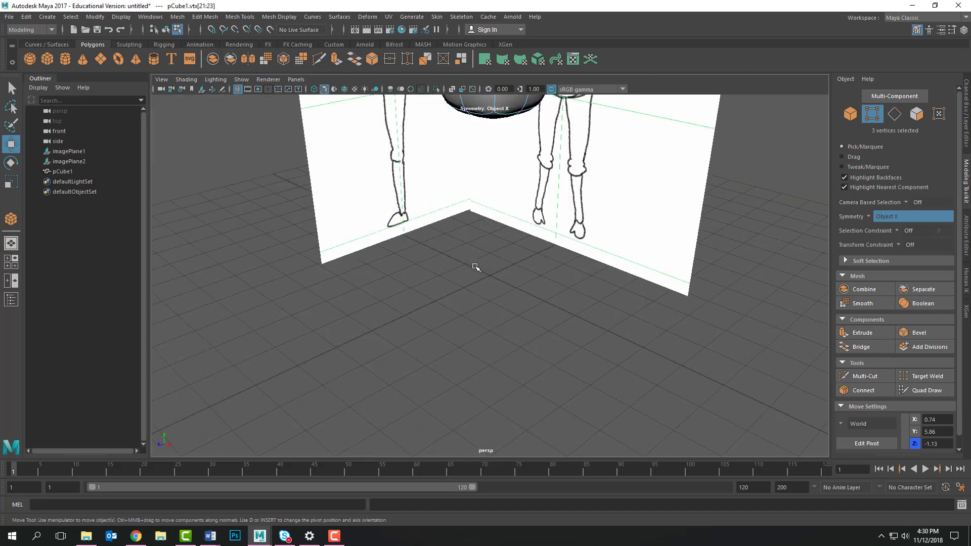
scroll(475, 267, down, 3)
scroll(475, 267, up, 5)
scroll(475, 267, down, 3)
scroll(476, 267, up, 1)
scroll(475, 267, down, 1)
scroll(477, 266, down, 2)
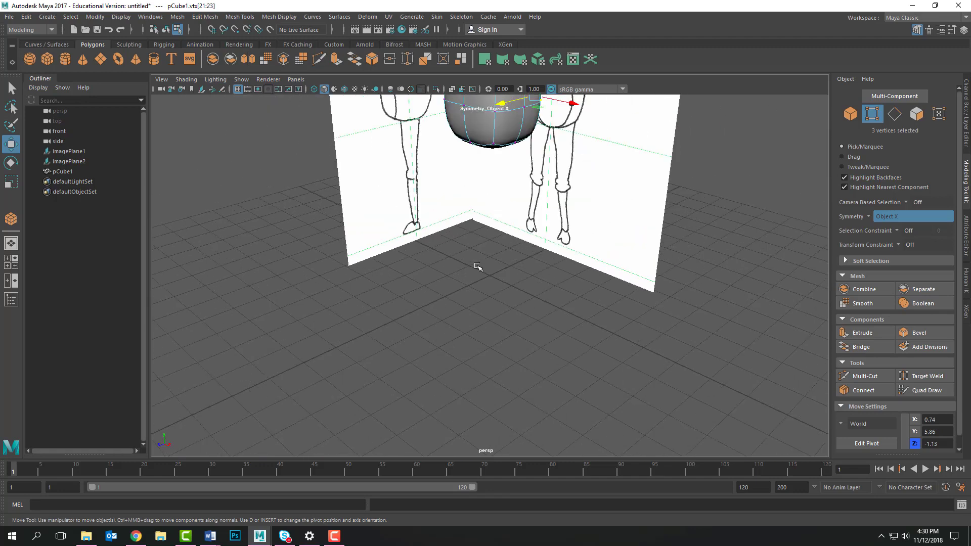
Step: Activate the 2D Pan/Zoom camera tool and bring the torso up close in the middle of the perspective view
click(161, 80)
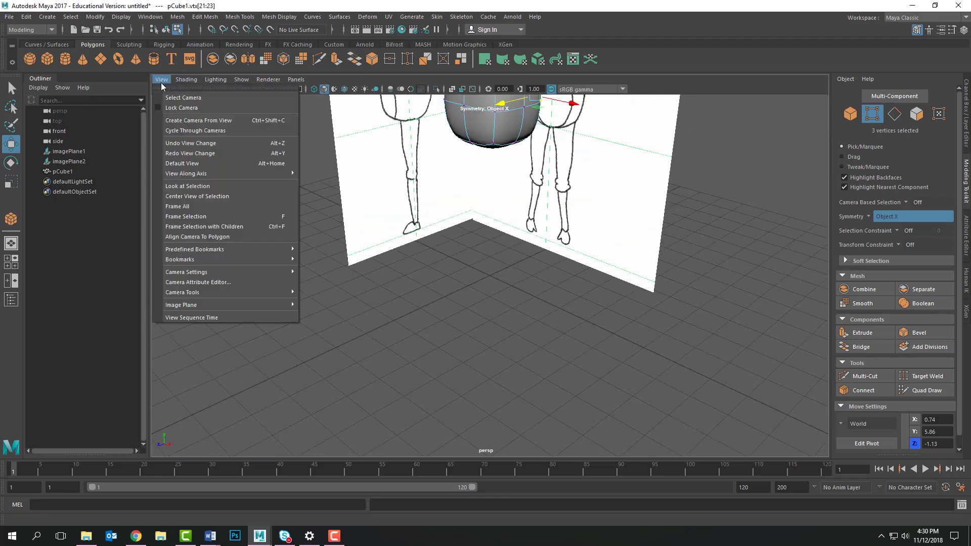
mouse_move(212, 292)
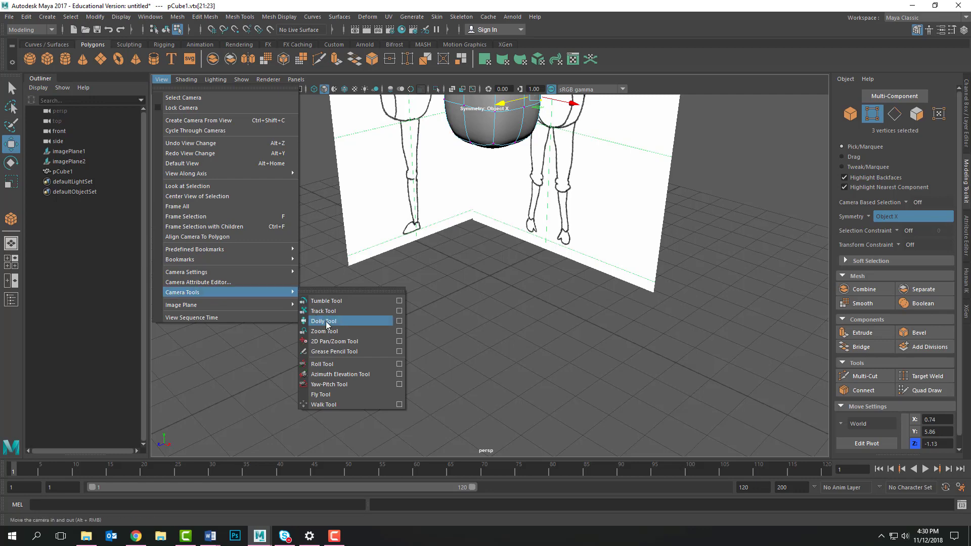
click(361, 340)
drag(435, 192, 518, 325)
drag(587, 283, 536, 373)
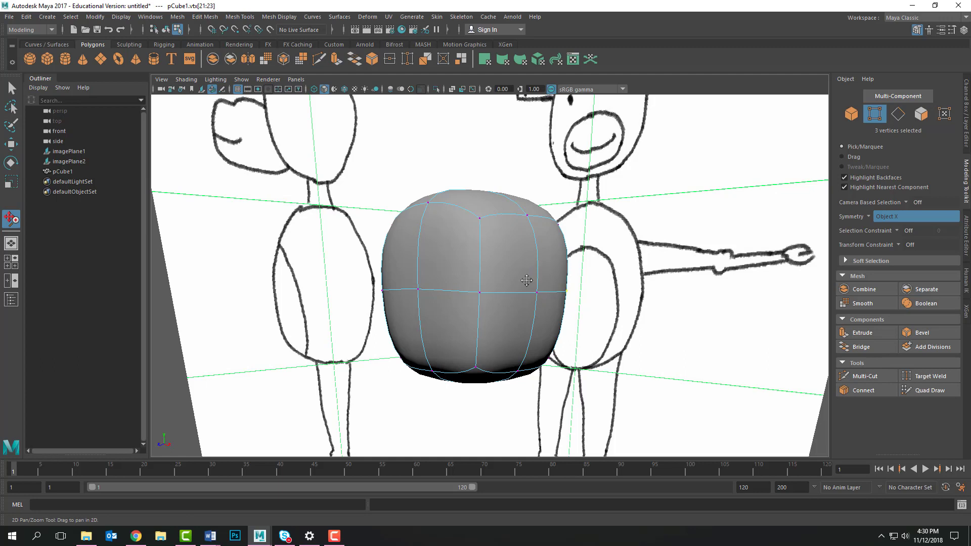
Step: In face mode, select the torso's upper and lower side faces in turn and compare their placement with the drawn arms
key(q)
key(F11)
click(524, 319)
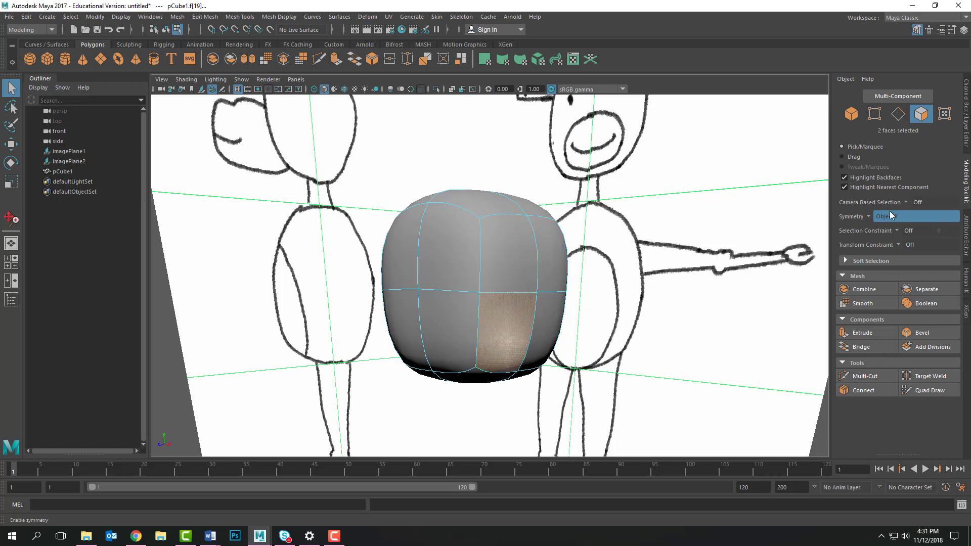
click(528, 285)
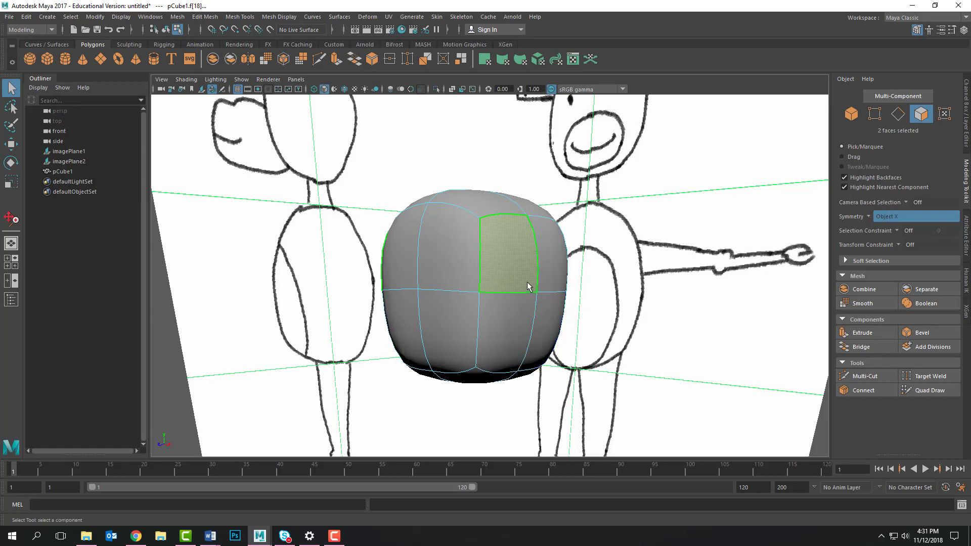
alt+drag(624, 330, 679, 329)
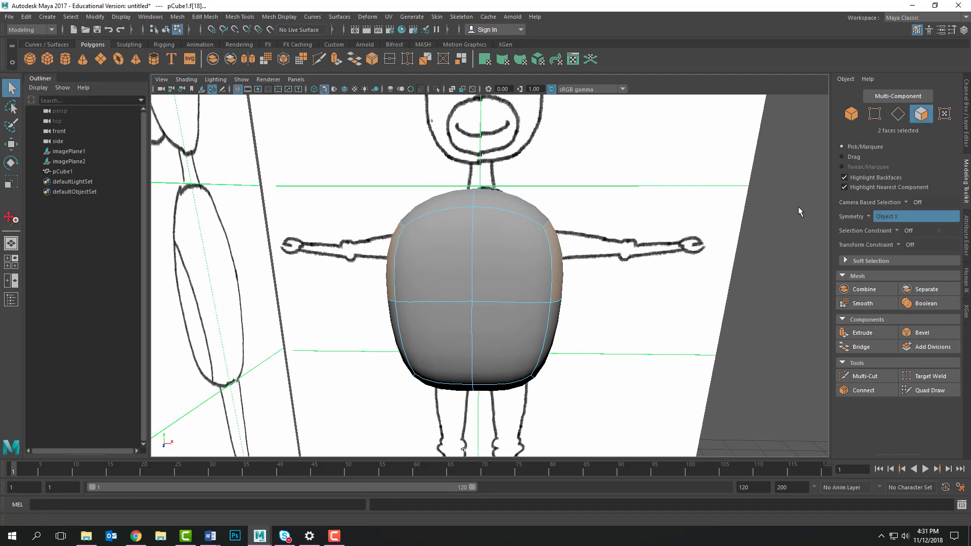
click(557, 334)
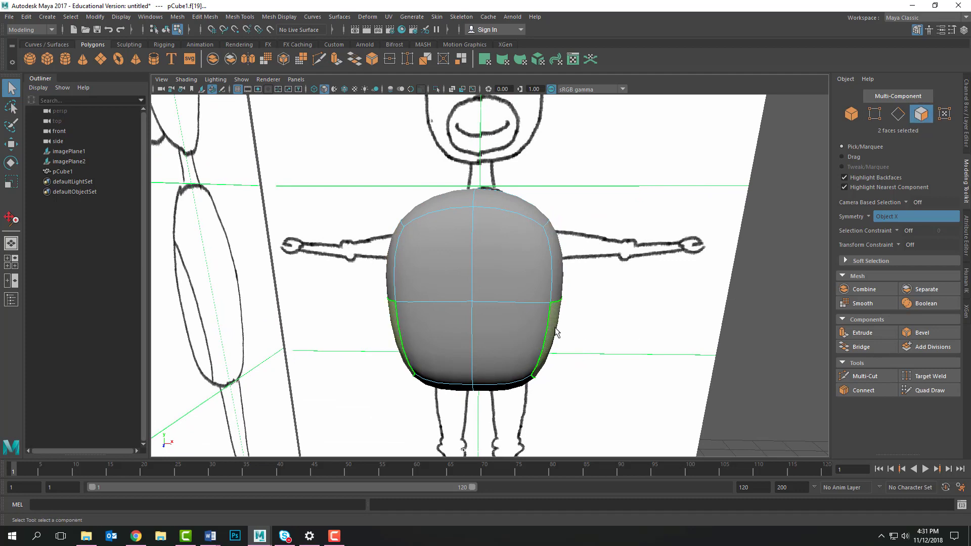
alt+drag(688, 308, 591, 306)
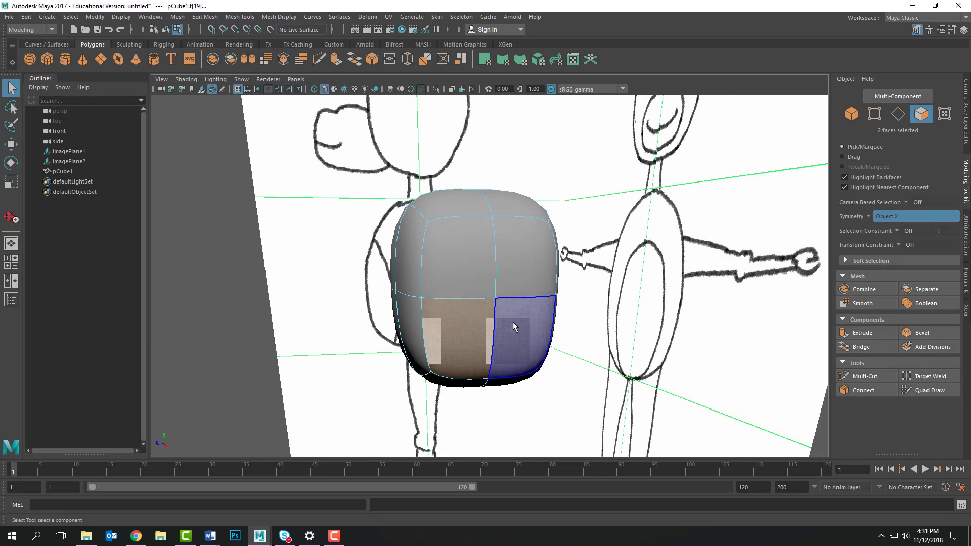
Step: Insert a vertical edge loop on the torso's side, just in front of the middle edge, with the Insert Edge Loop tool
click(851, 116)
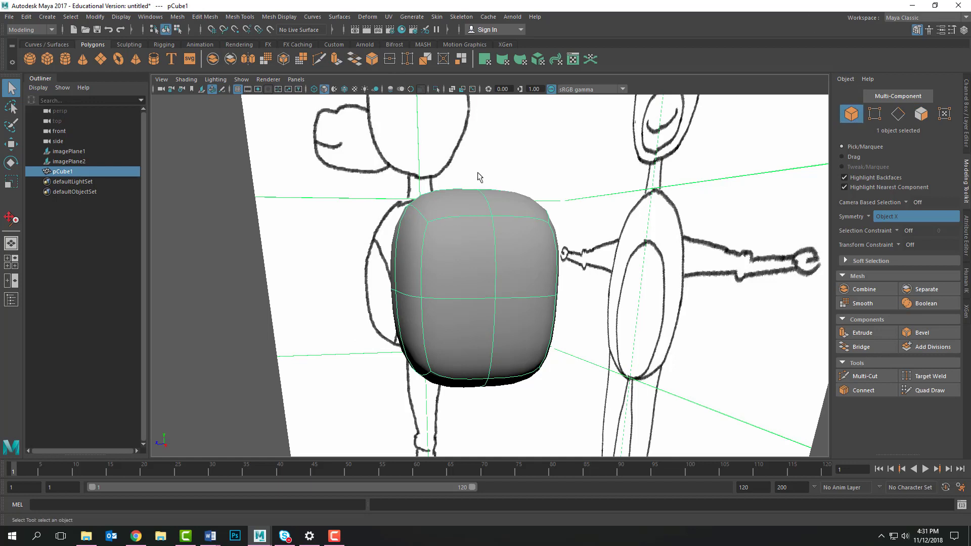
shift+right_drag(475, 248, 440, 265)
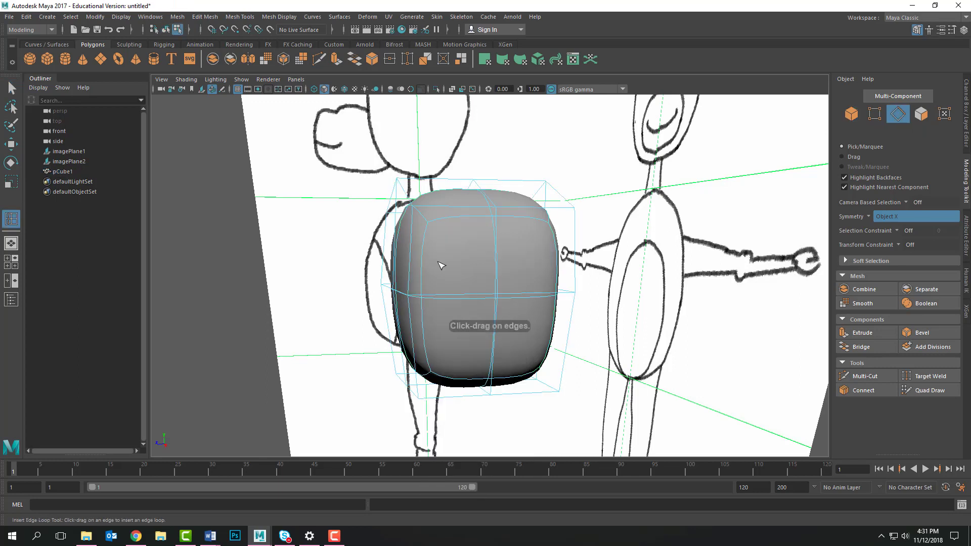
click(240, 16)
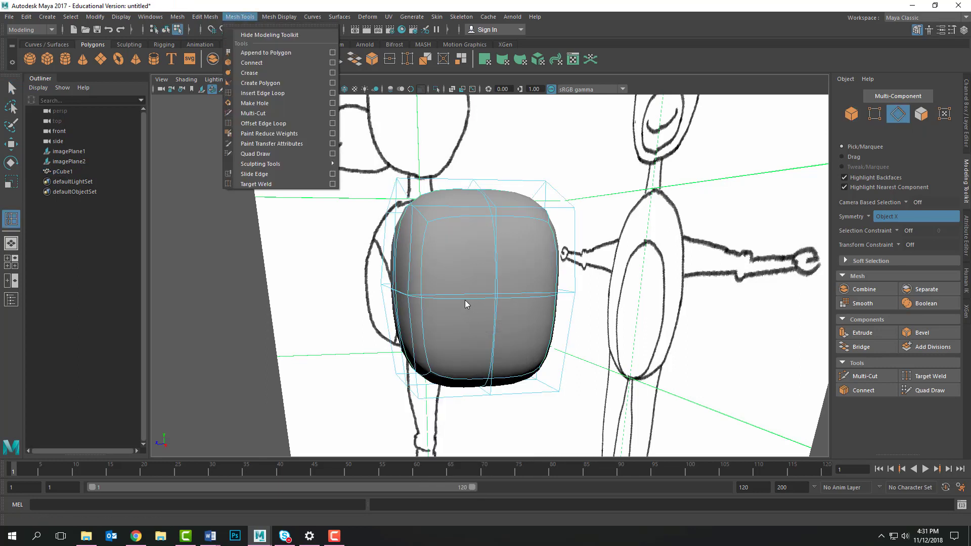
click(466, 303)
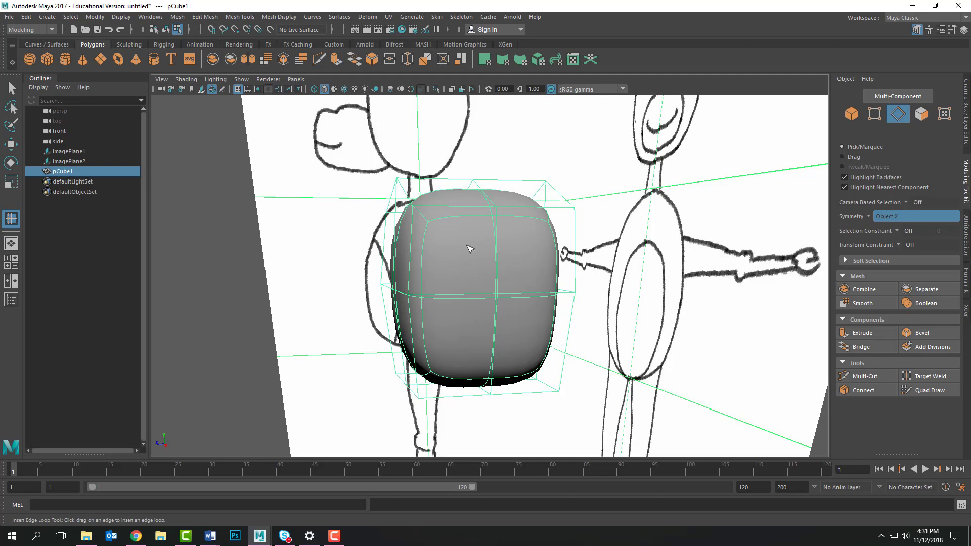
drag(440, 296, 483, 301)
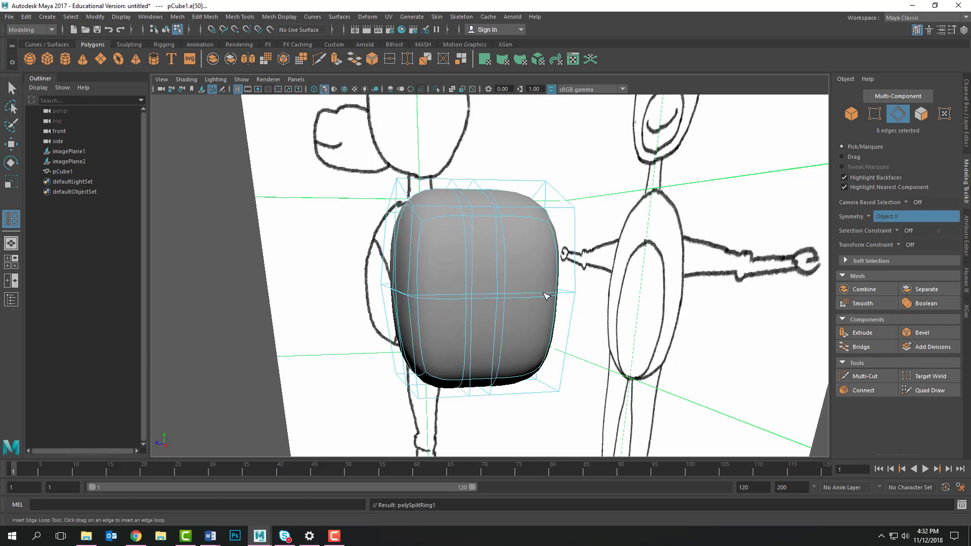
Step: Insert another vertical edge loop on the torso's side plus horizontal loops above and below its middle edge, returning to smooth preview in object mode
drag(545, 297, 520, 299)
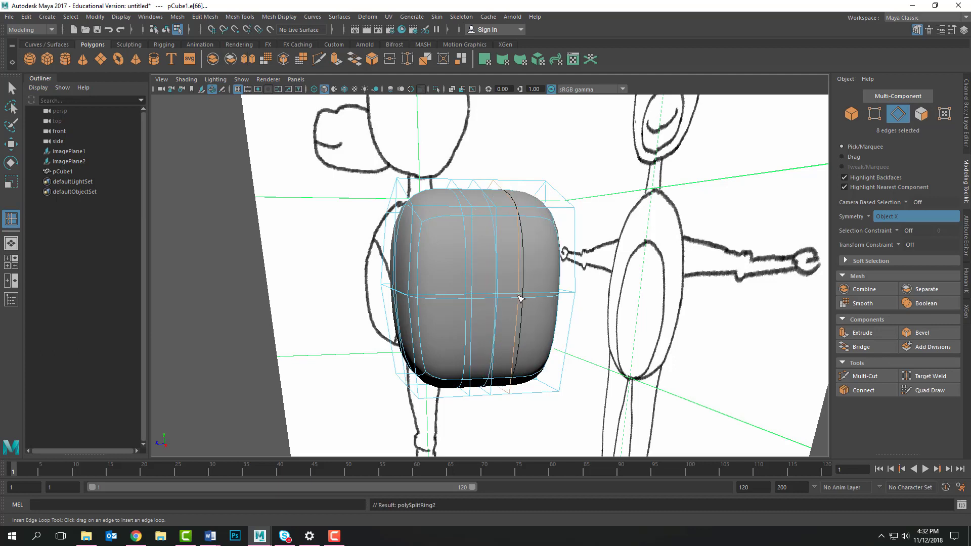
drag(500, 262, 498, 276)
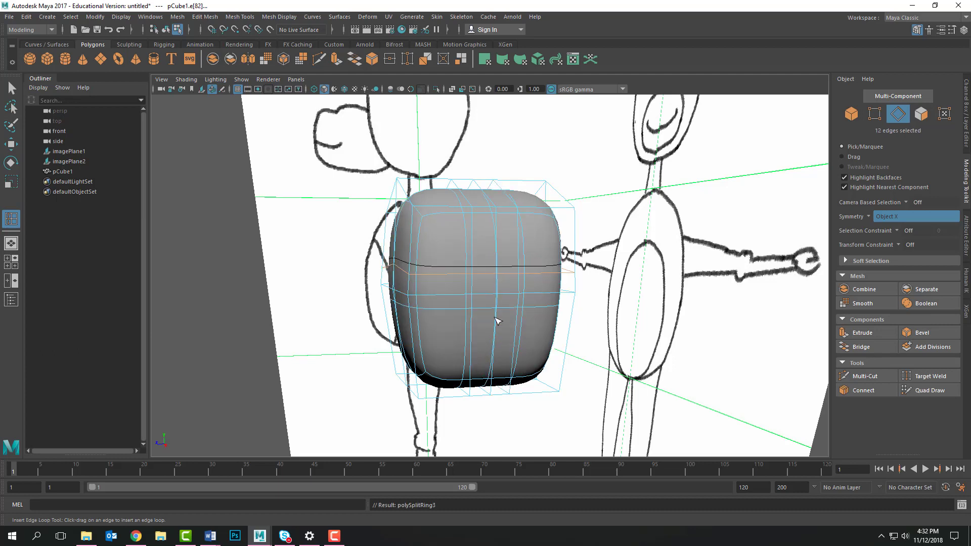
drag(497, 338, 496, 322)
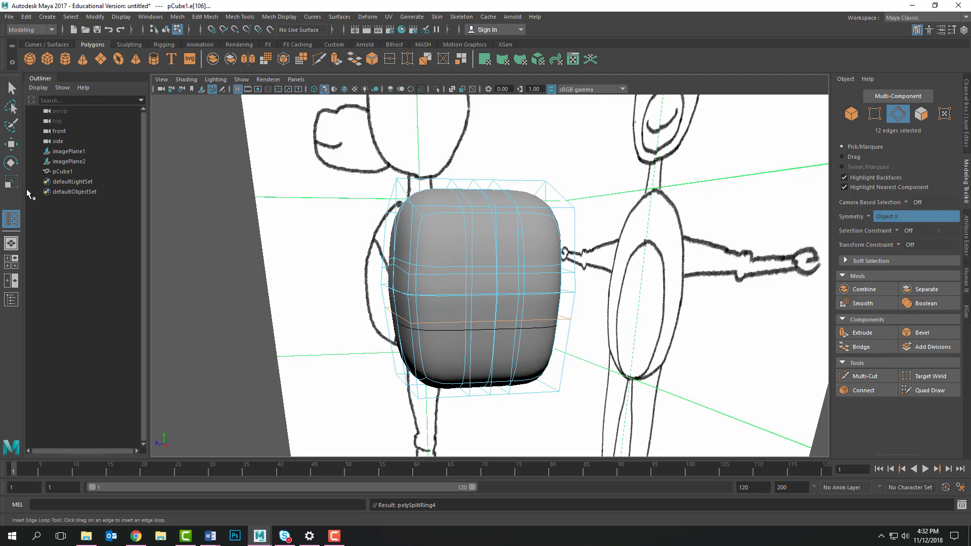
click(11, 88)
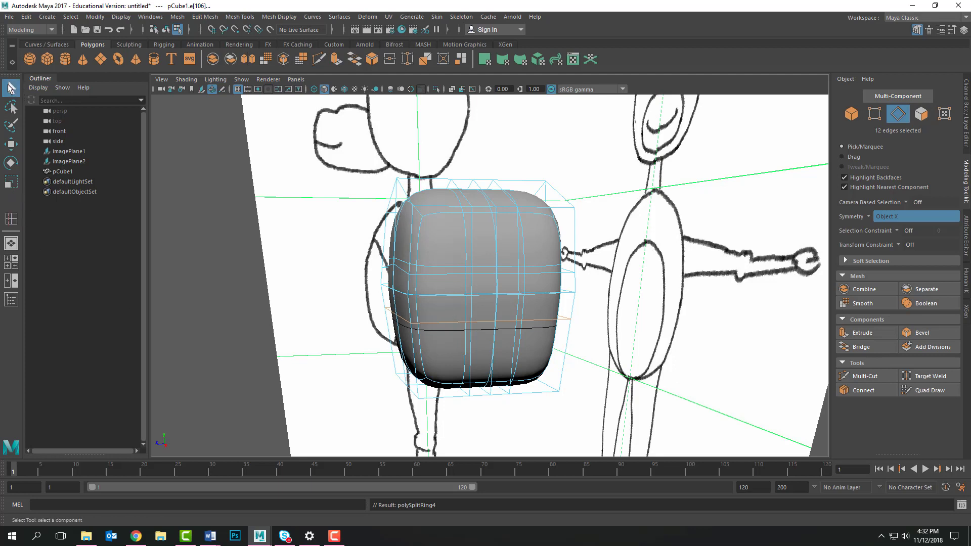
key(3)
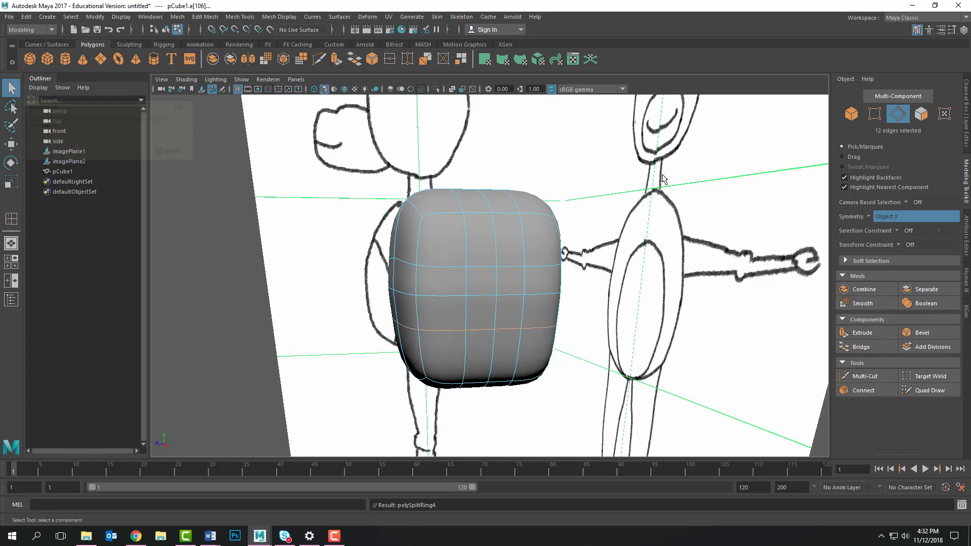
click(850, 114)
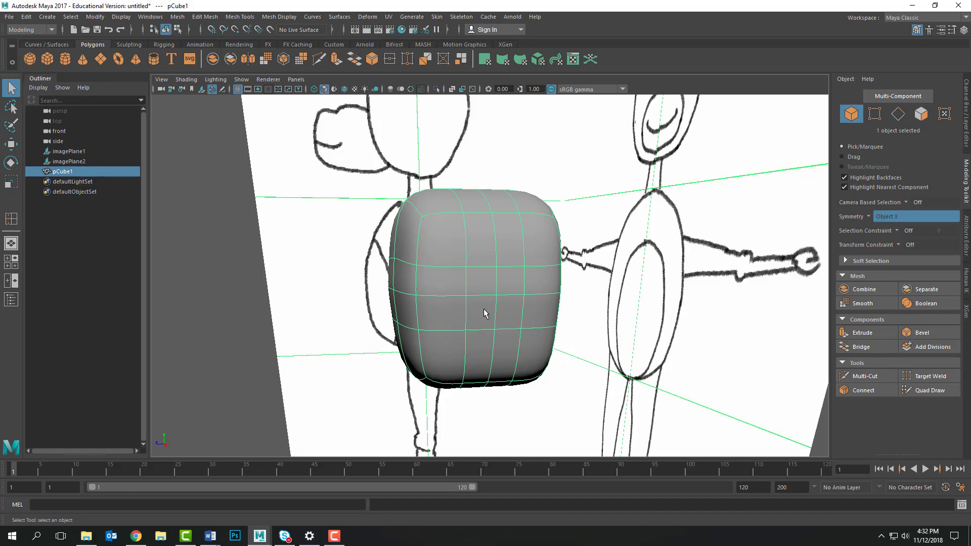
Step: In face mode with Drag selection, select the block of four middle faces on the torso's side, mirrored by Object X symmetry
alt+drag(485, 312, 533, 320)
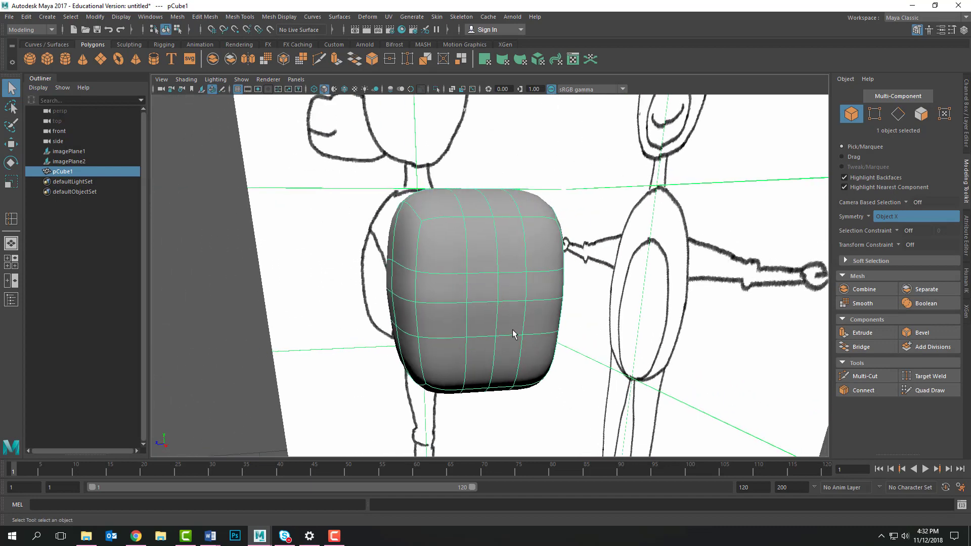
click(920, 119)
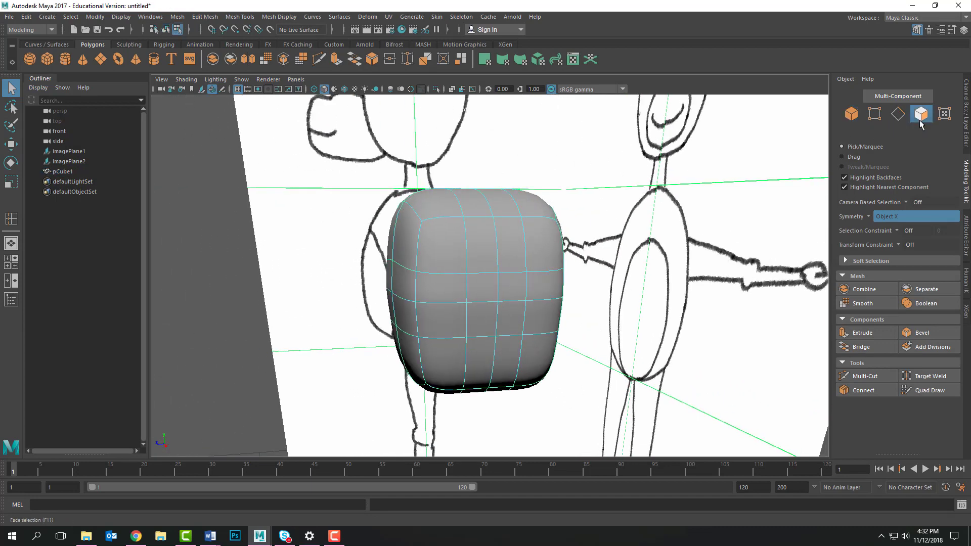
click(842, 157)
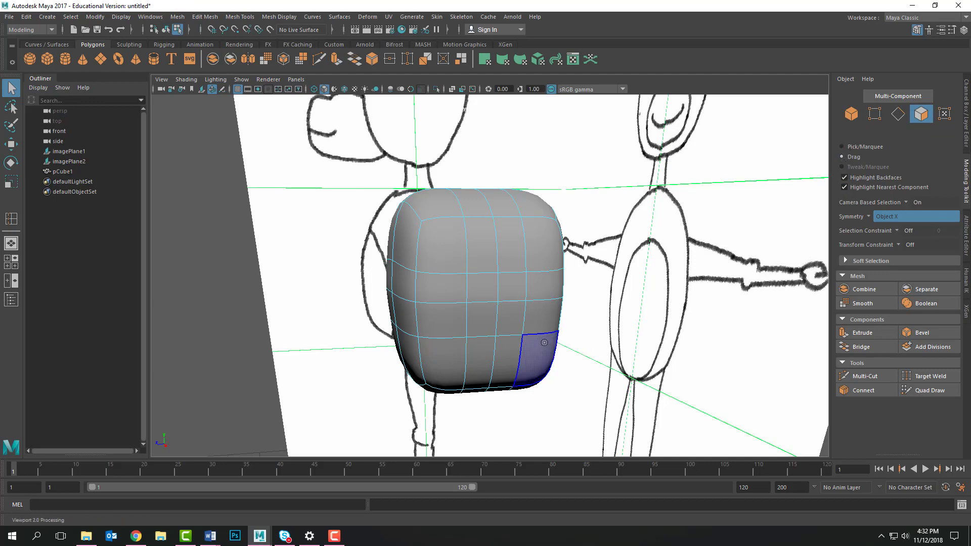
mouse_move(483, 287)
mouse_down()
mouse_move(521, 298)
mouse_move(521, 322)
mouse_move(496, 323)
mouse_up()
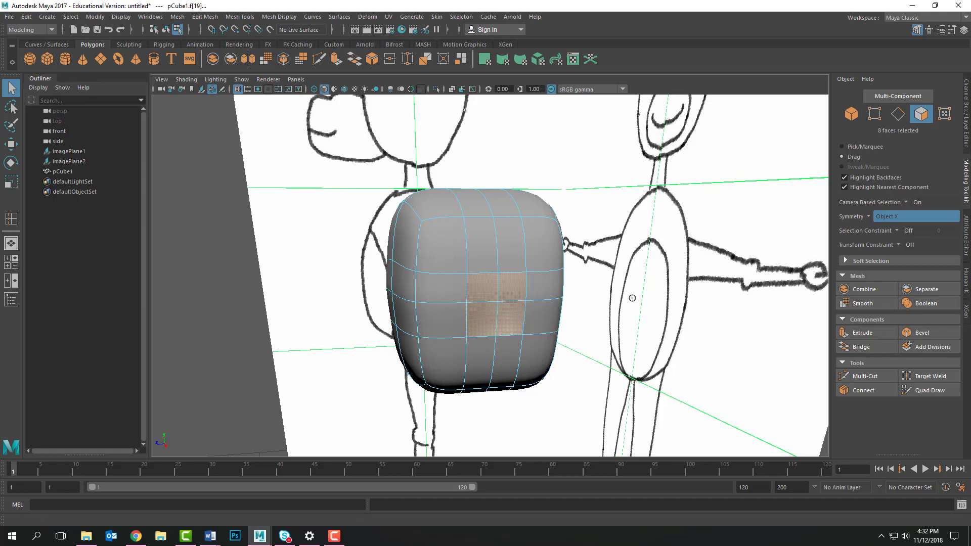
Step: Extrude the selected side faces outward with Local Translate Z 0.91 and scale the arm stubs' end faces down vertically
alt+drag(610, 300, 660, 299)
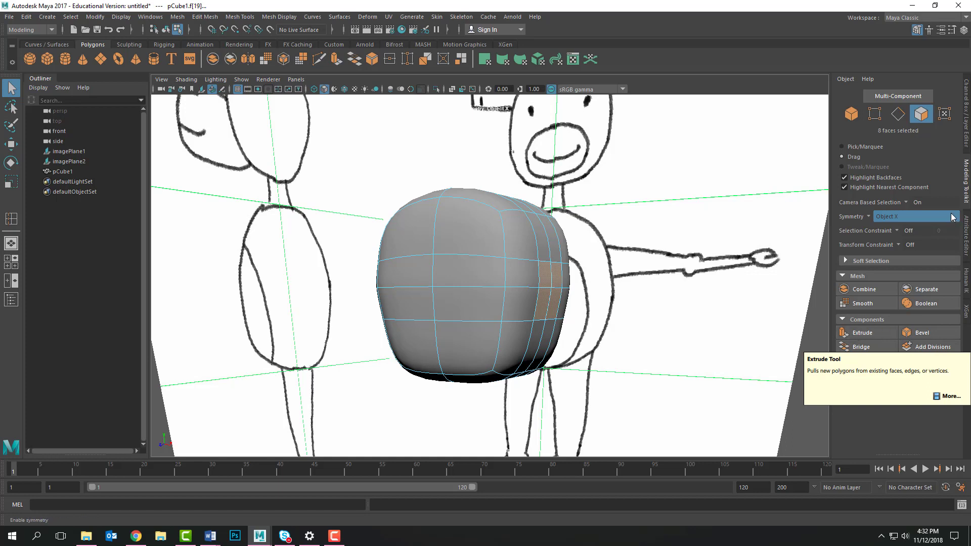
click(876, 334)
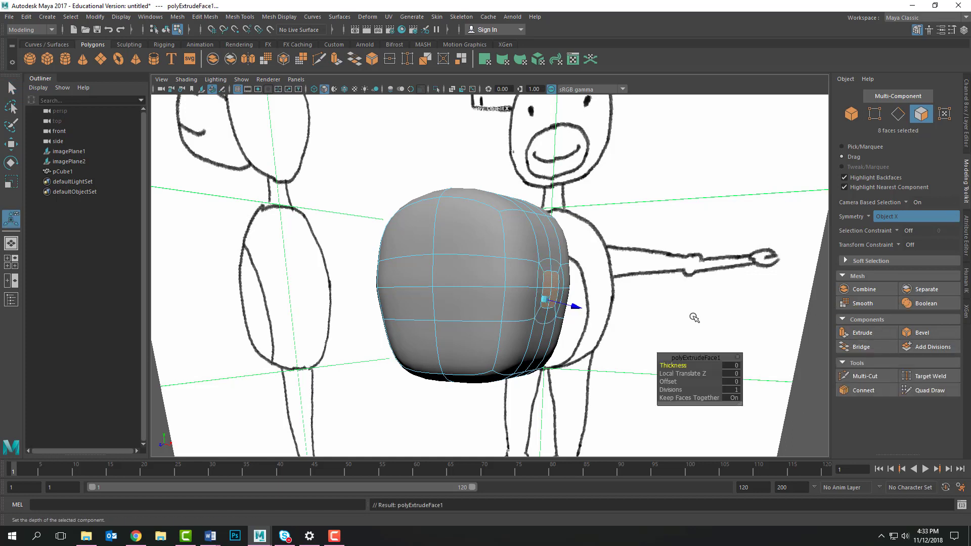
drag(576, 309, 643, 312)
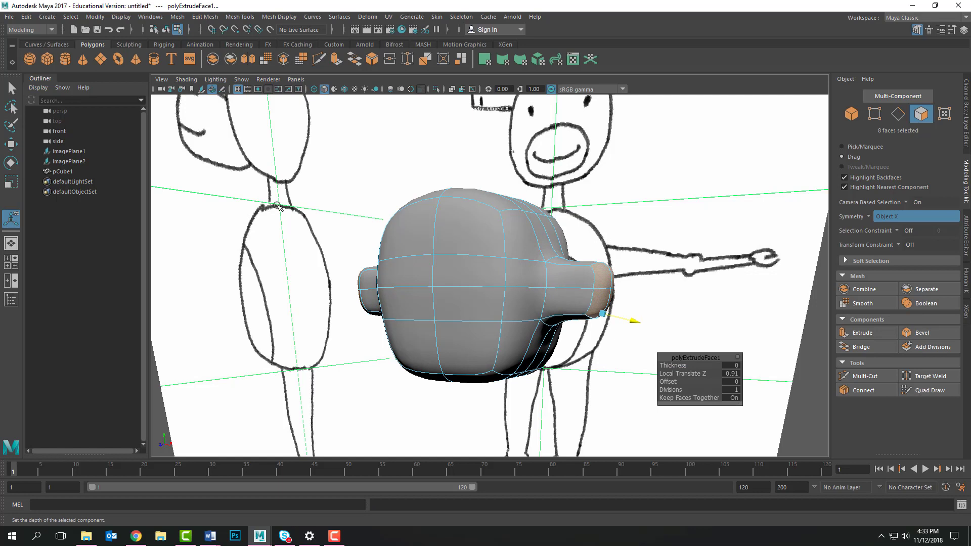
click(11, 183)
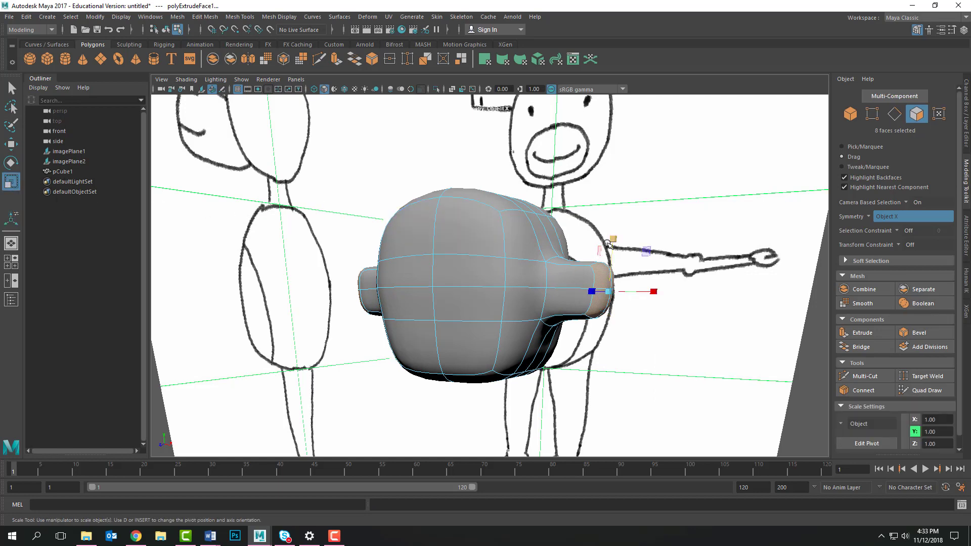
drag(653, 291, 600, 293)
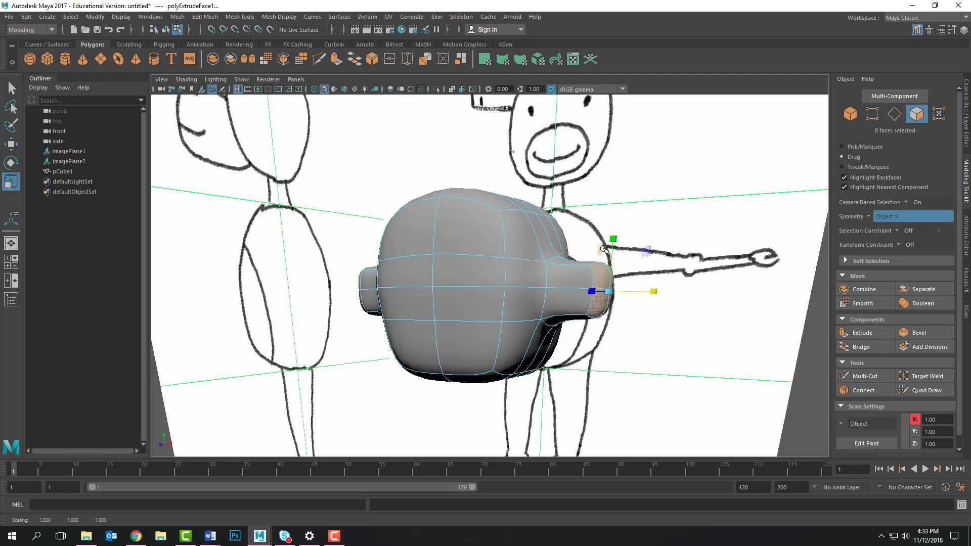
drag(613, 243, 612, 256)
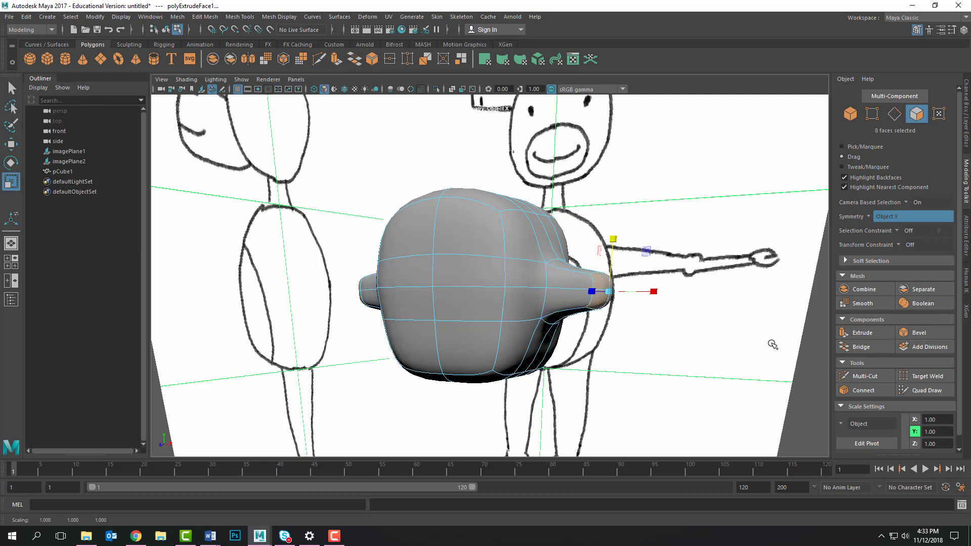
Step: Extrude the arm ends further with Local Translate Z 0.771 and scale the end faces vertically to about 0.59
click(862, 332)
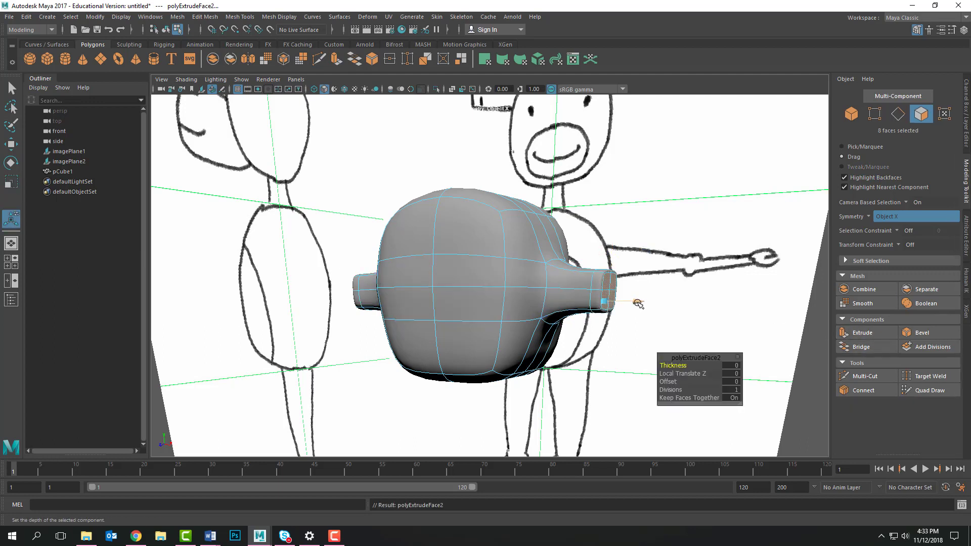
drag(638, 302, 697, 307)
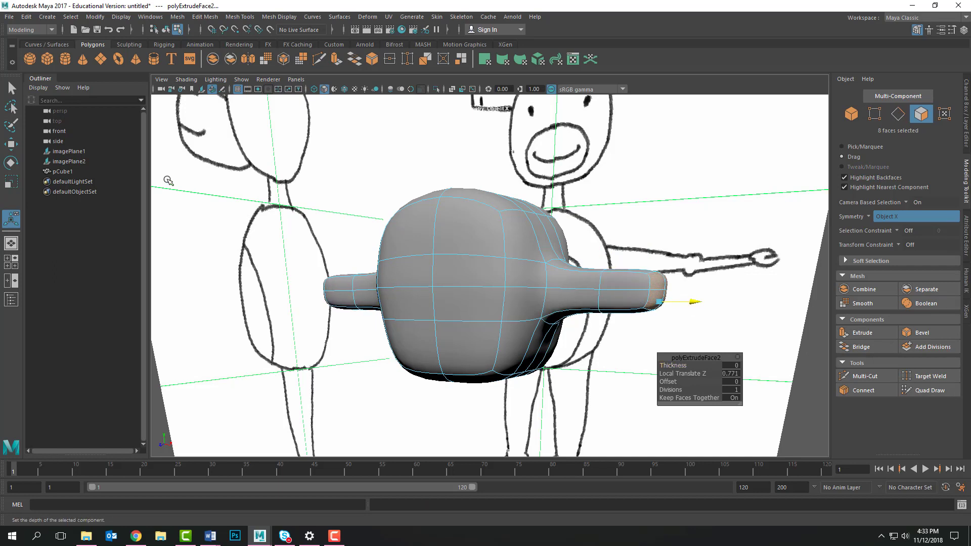
key(r)
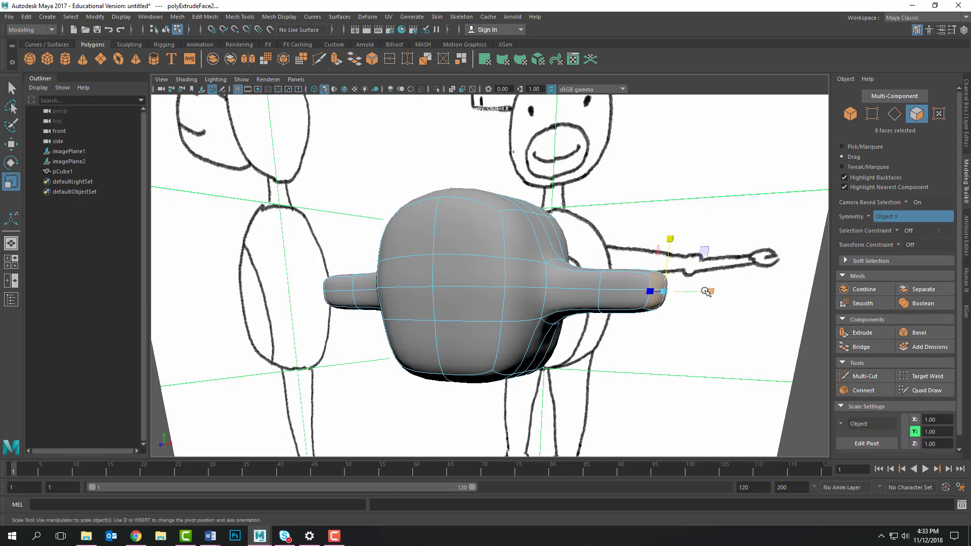
drag(711, 292, 663, 293)
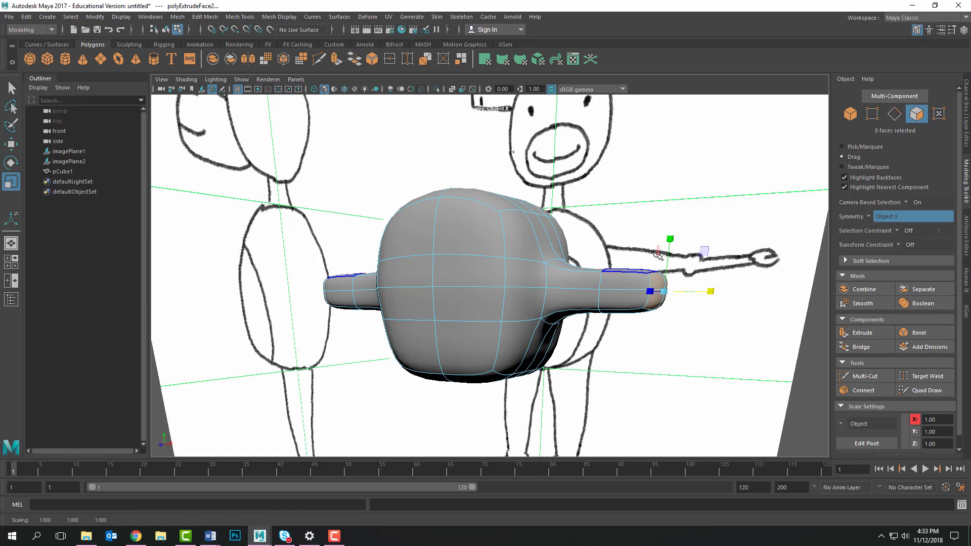
drag(670, 241, 666, 265)
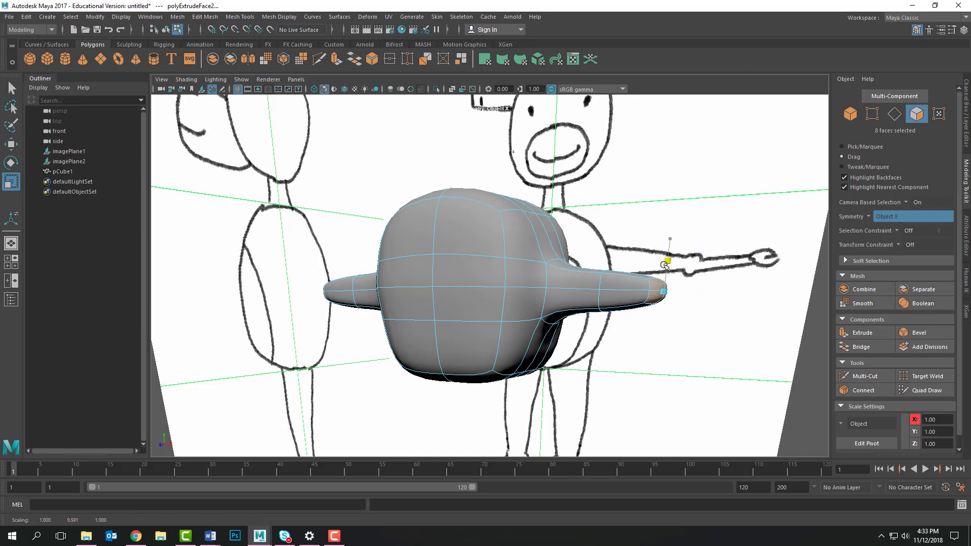
Step: Lengthen the arms with two consecutive short extrusions of the end faces, using Local Translate Z 0.193 and 0.24
click(879, 331)
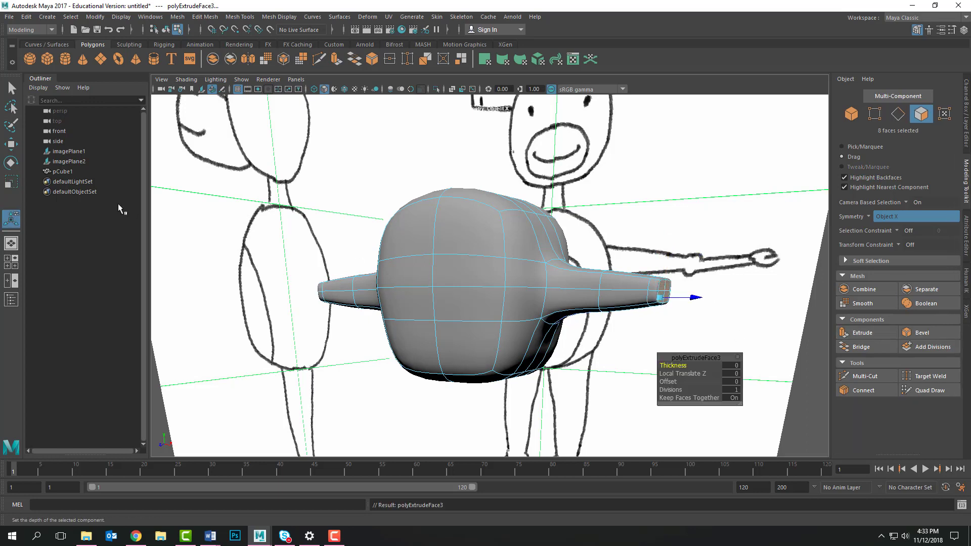
drag(699, 301, 713, 300)
click(863, 338)
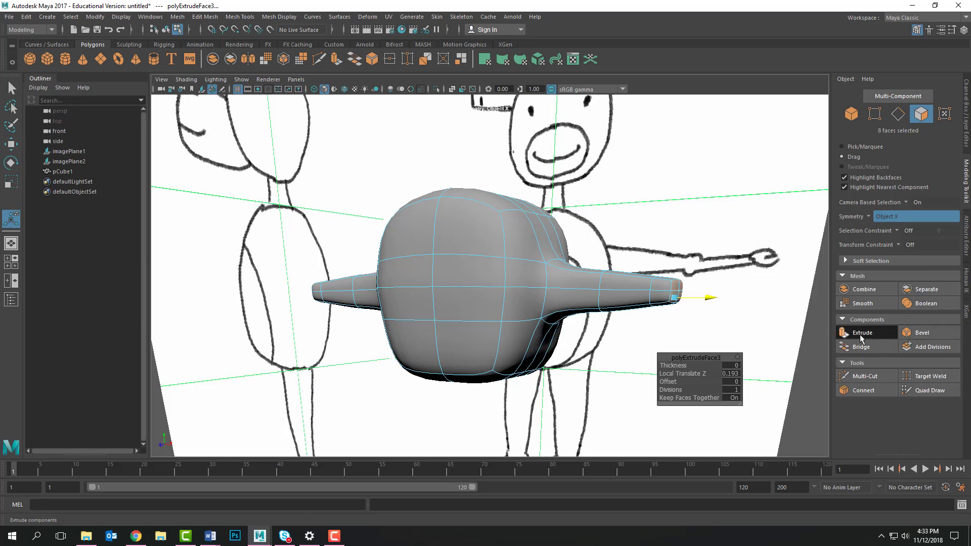
drag(711, 299, 732, 301)
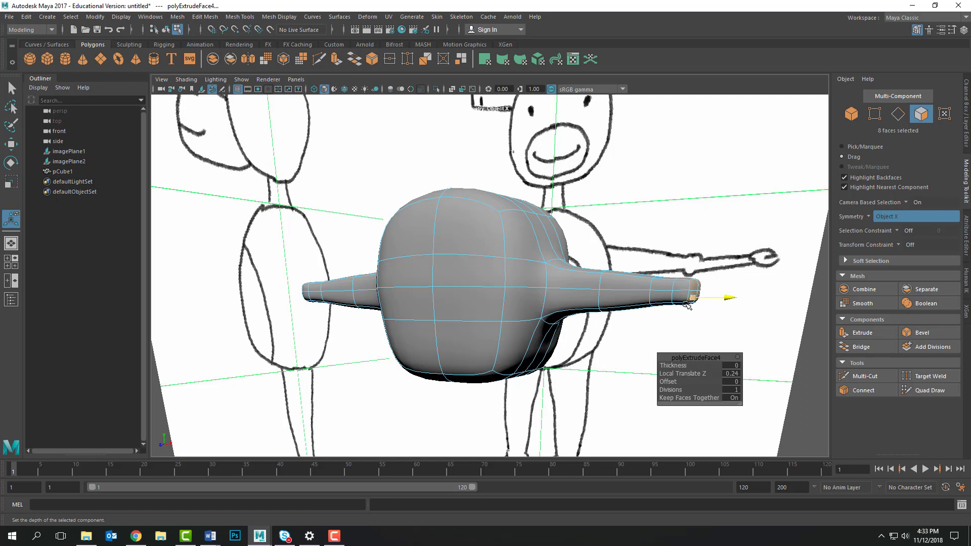
Step: Extrude the arm ends with Local Translate Z 0.164, scale them vertically to about 0.72 and narrow them front to back
click(879, 337)
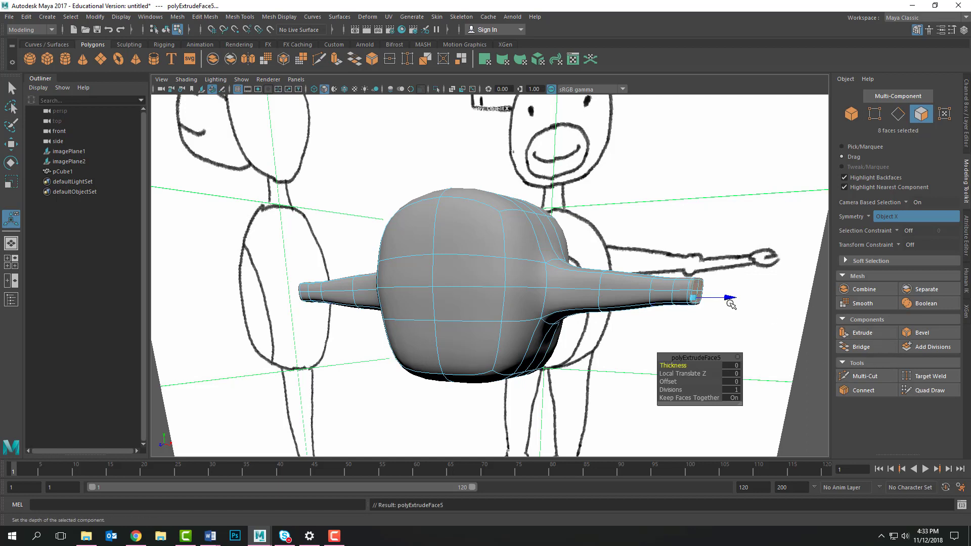
drag(730, 300, 738, 303)
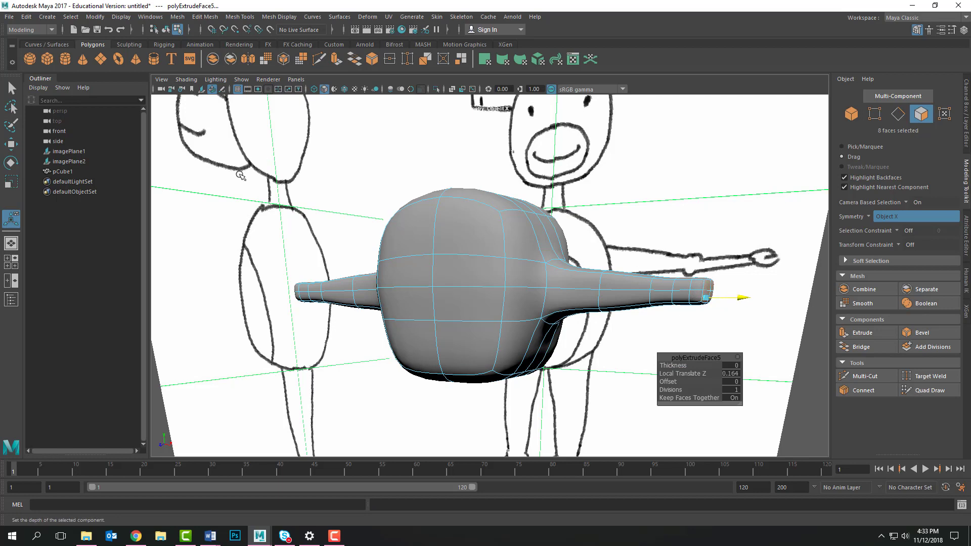
key(r)
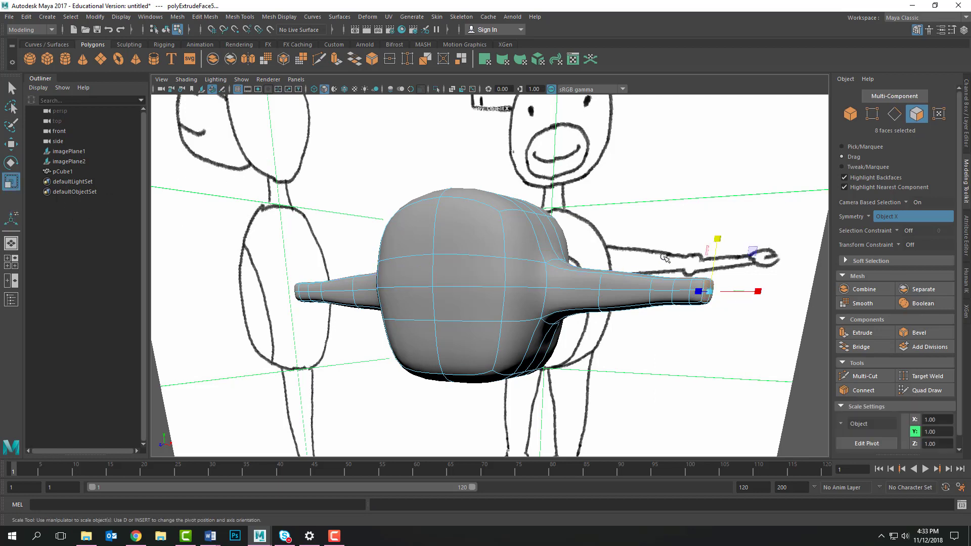
drag(717, 239, 715, 273)
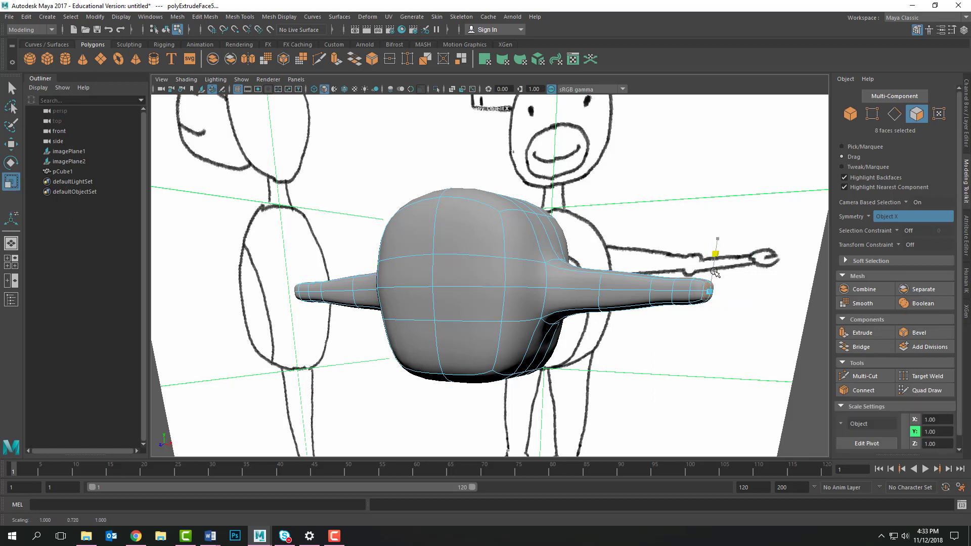
click(707, 293)
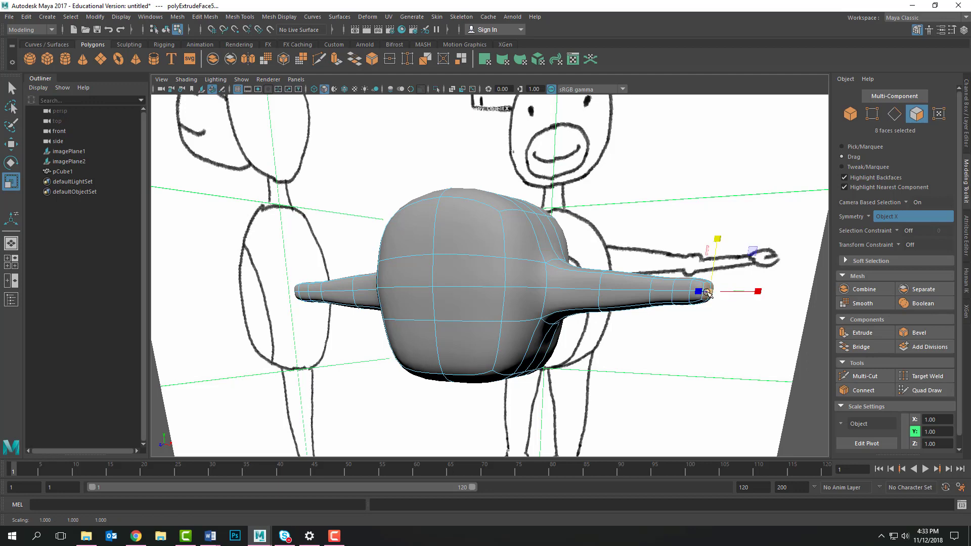
alt+drag(717, 310, 650, 311)
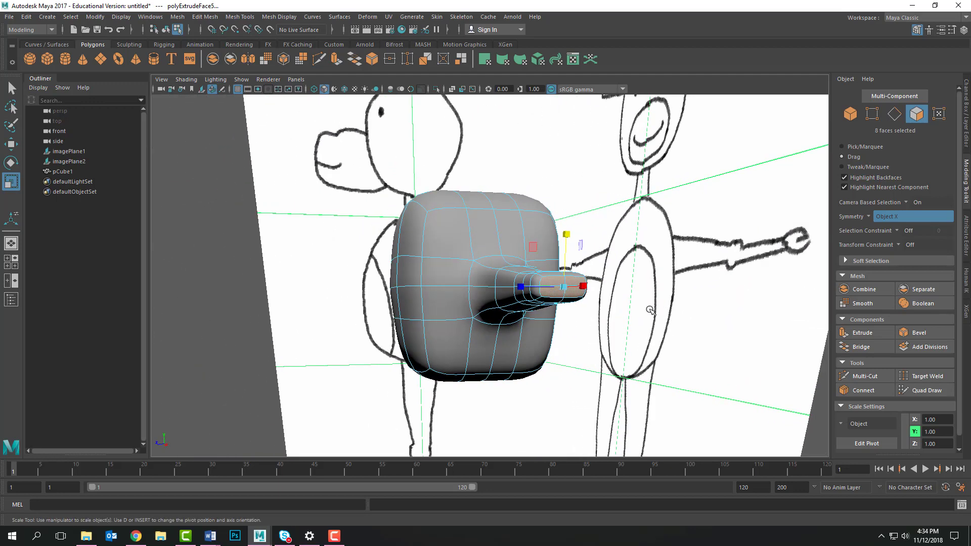
drag(521, 287, 545, 290)
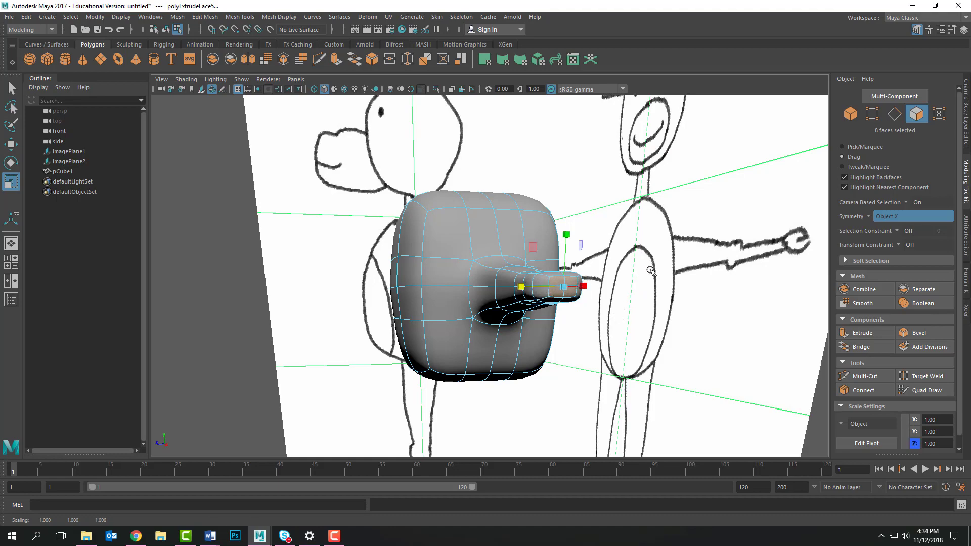
alt+drag(633, 307, 705, 310)
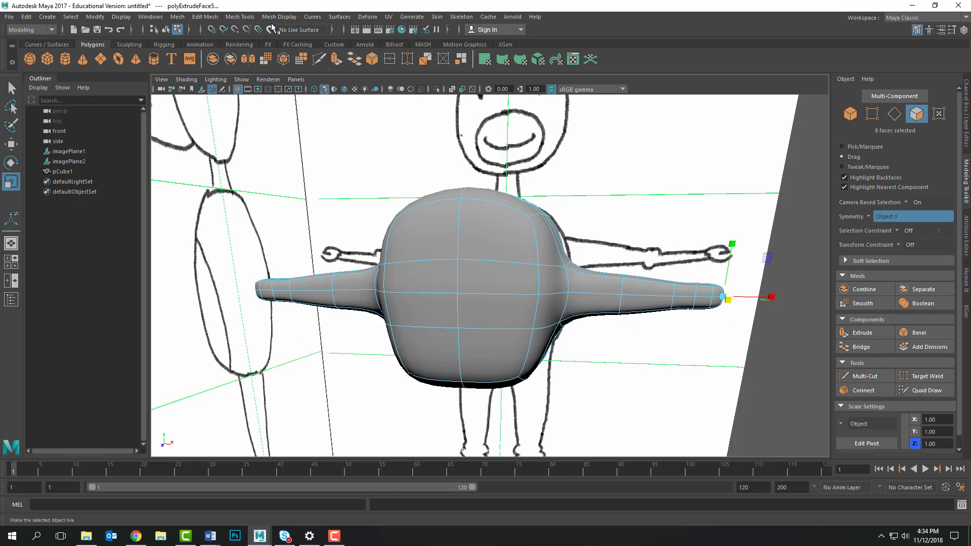
Step: Insert two symmetrical edge loops around the arms, one on each side of the existing mid-arm loop
click(246, 18)
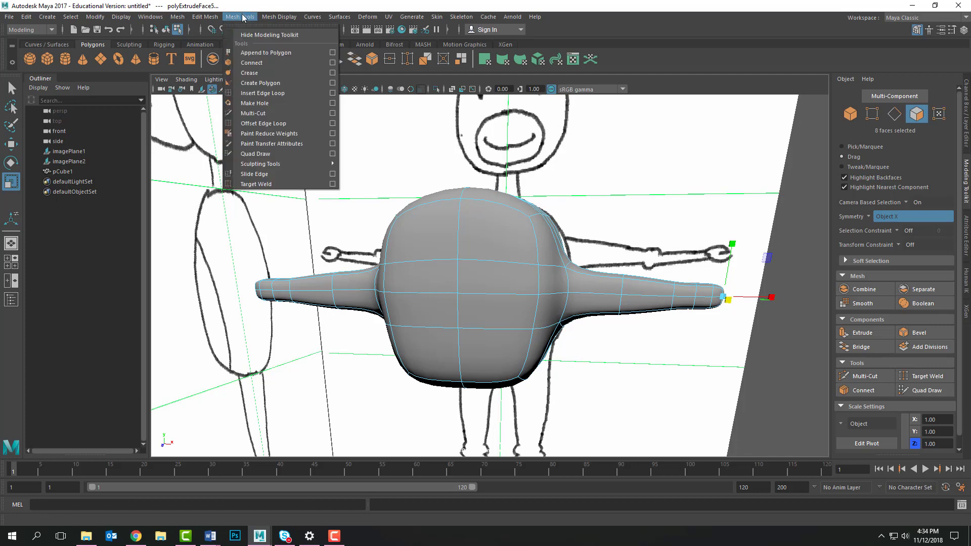
click(263, 93)
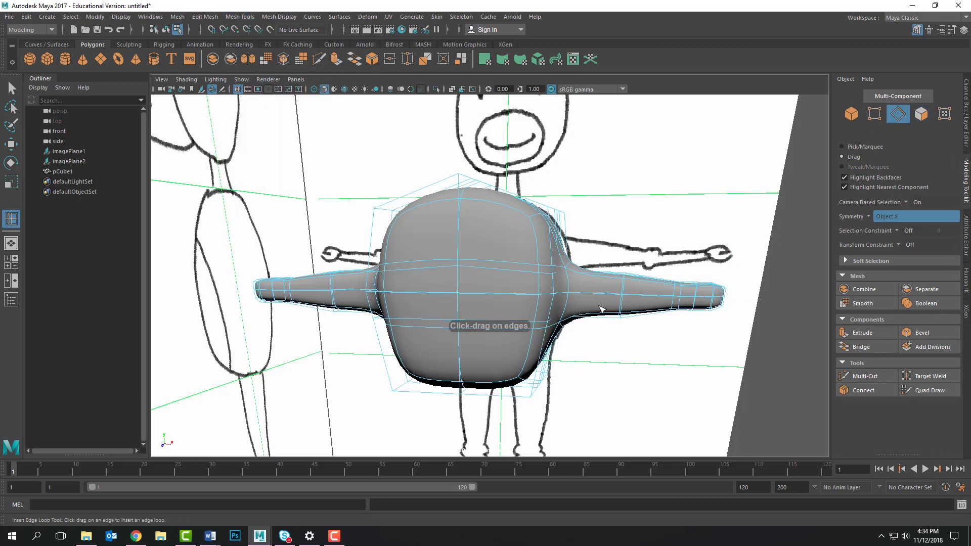
click(602, 295)
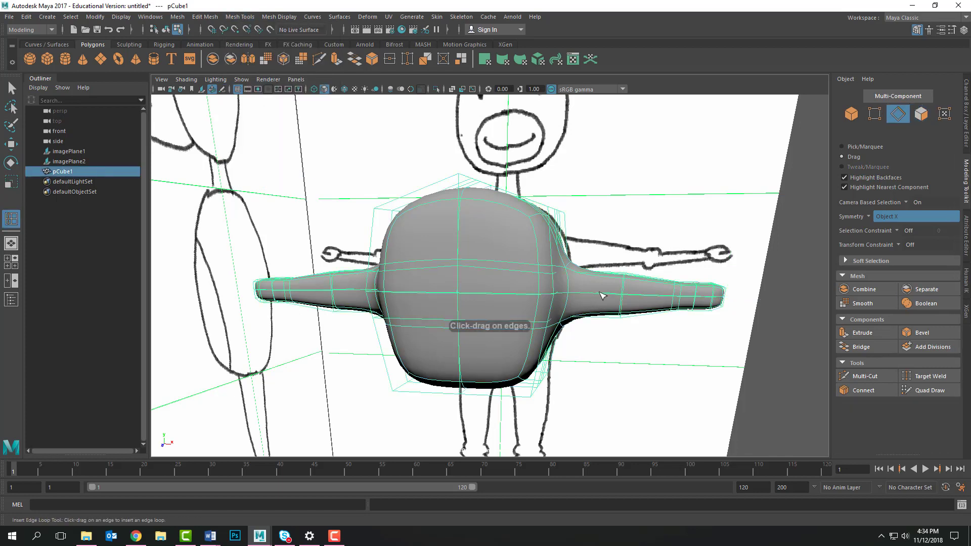
drag(599, 278, 614, 286)
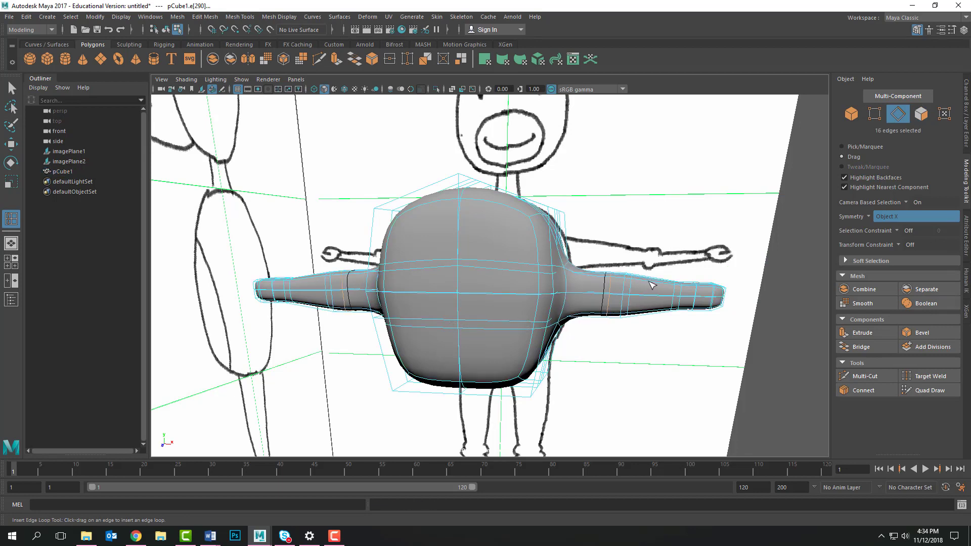
click(647, 284)
drag(651, 283, 636, 282)
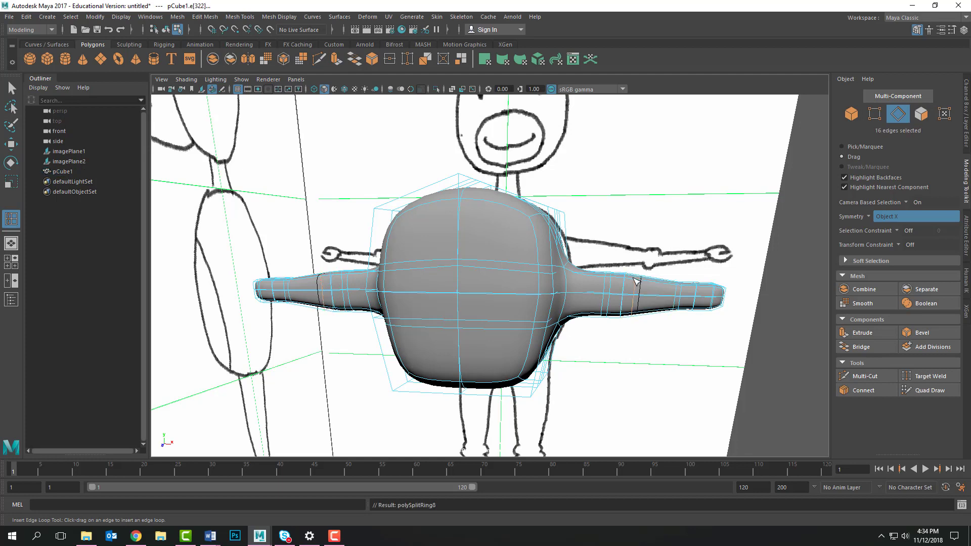
click(13, 89)
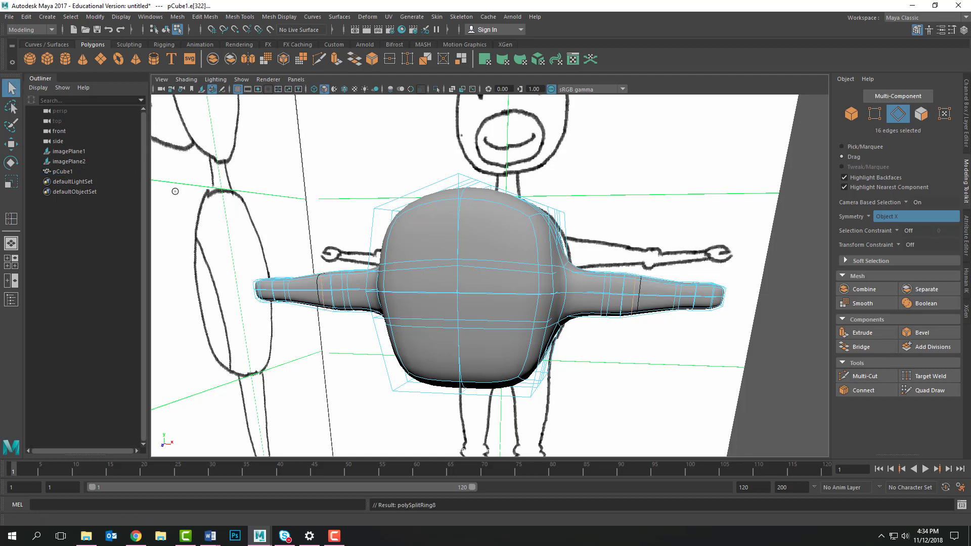
click(851, 114)
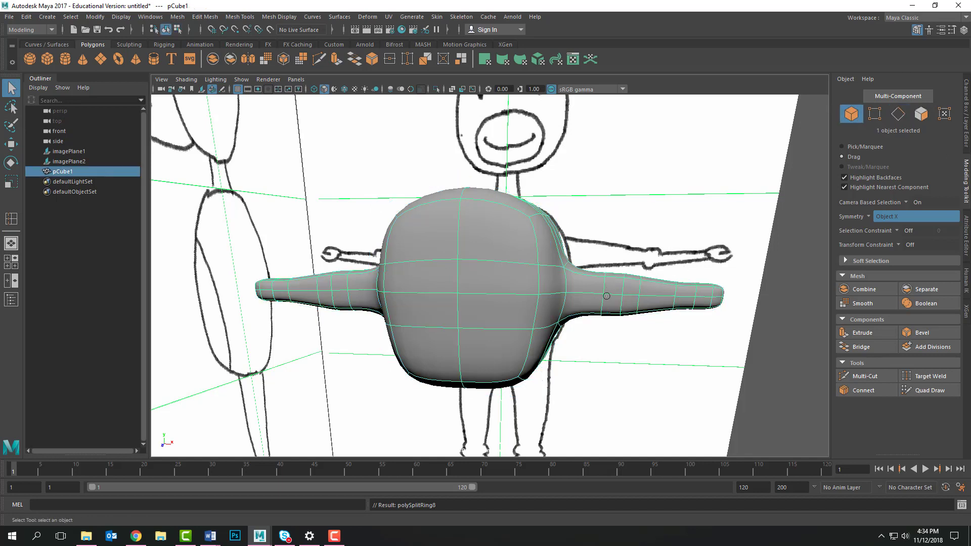
Step: Move the inner of the two new arm edge loops outward along X to 2.23, closer to the mid-arm loop
click(903, 117)
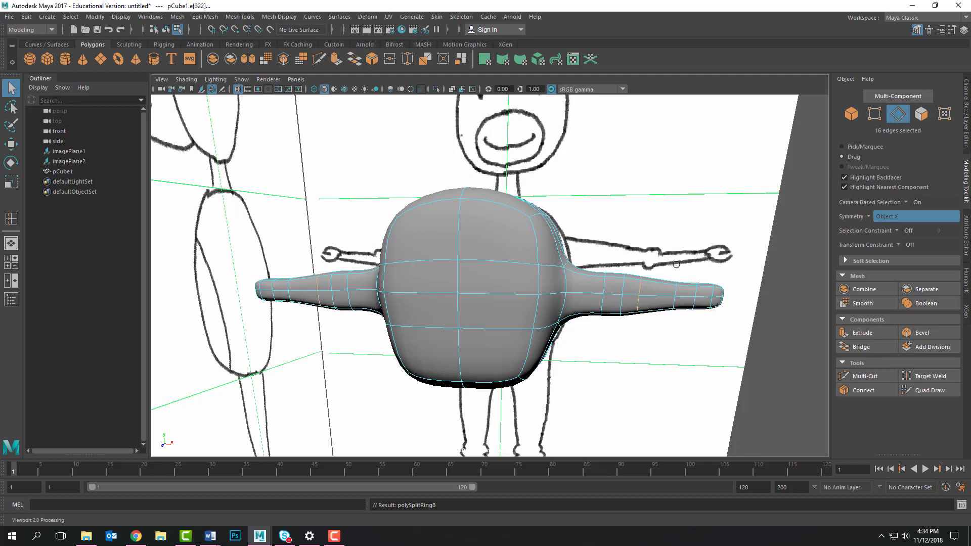
double_click(604, 288)
key(w)
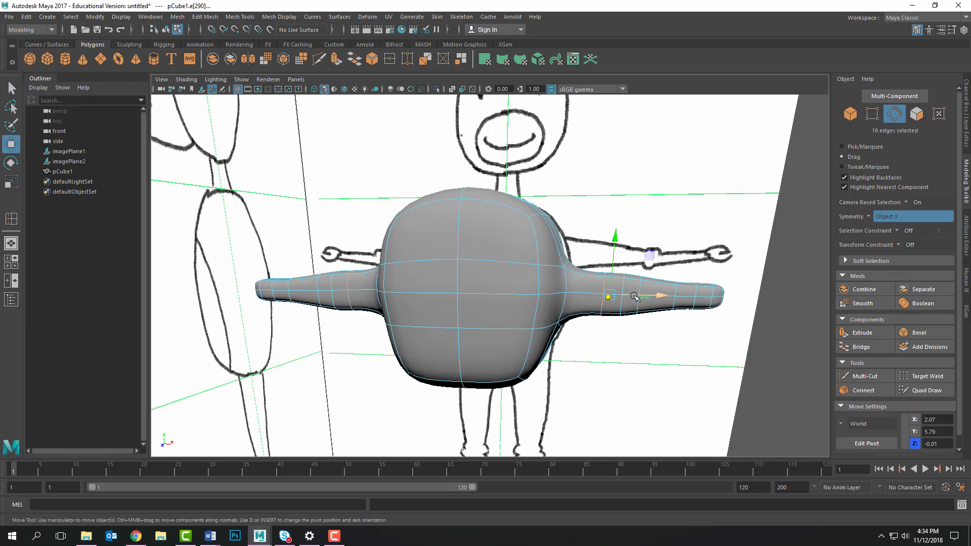
drag(638, 295, 647, 297)
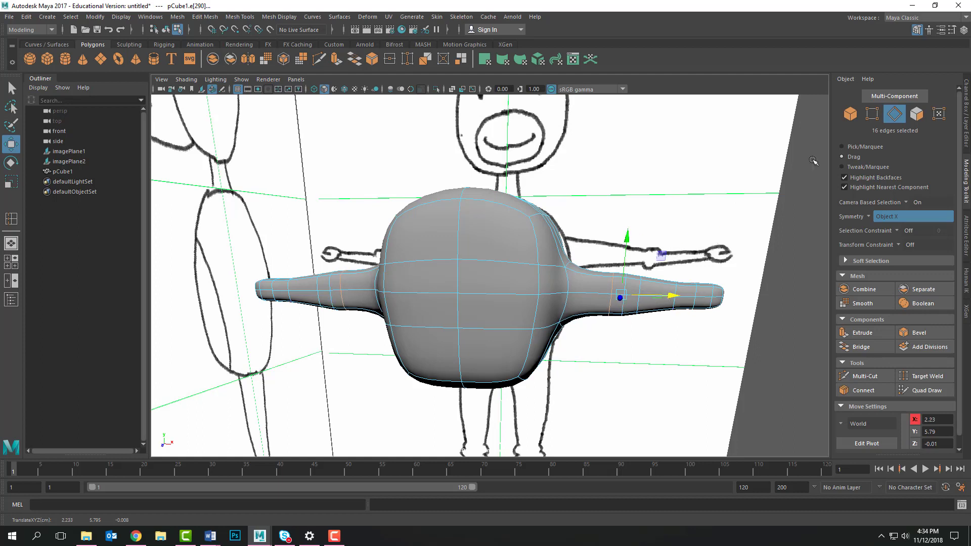
Step: Raise the upper vertices of the inner elbow loop to Y 6.01 to shape the elbow bump
click(872, 115)
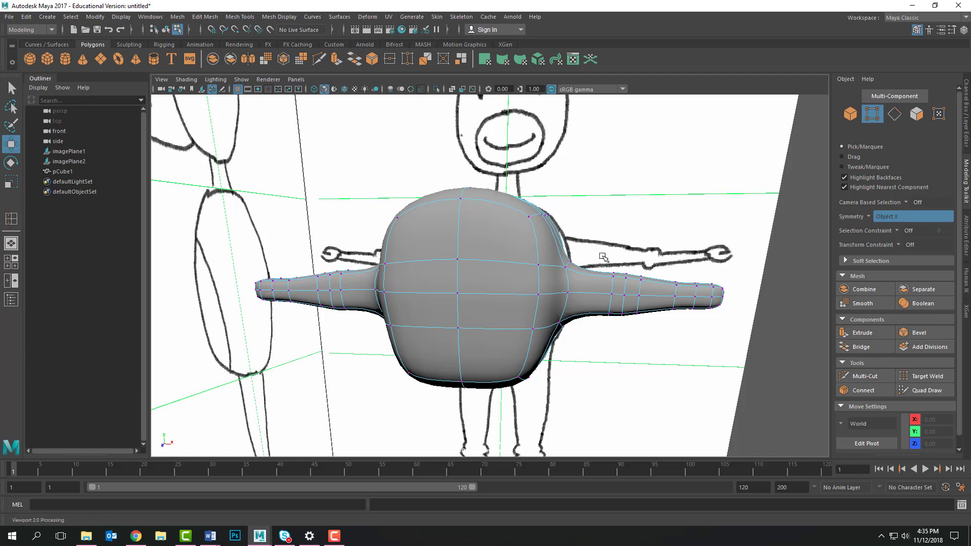
drag(603, 274, 620, 285)
mouse_move(632, 233)
mouse_down()
mouse_move(629, 219)
mouse_move(628, 241)
mouse_up()
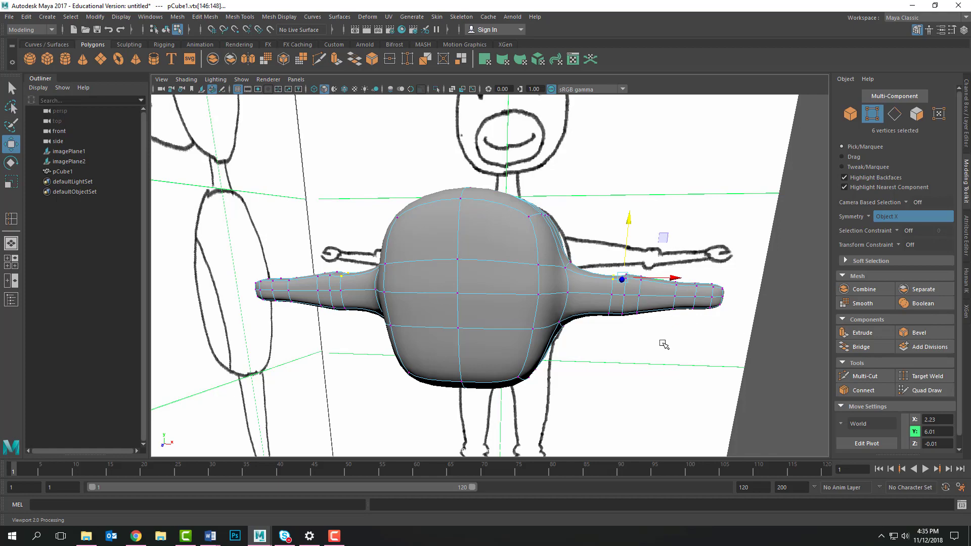
Step: Try to push the middle column of vertices at the arm's end inward to X 3.09
alt+drag(650, 364, 558, 365)
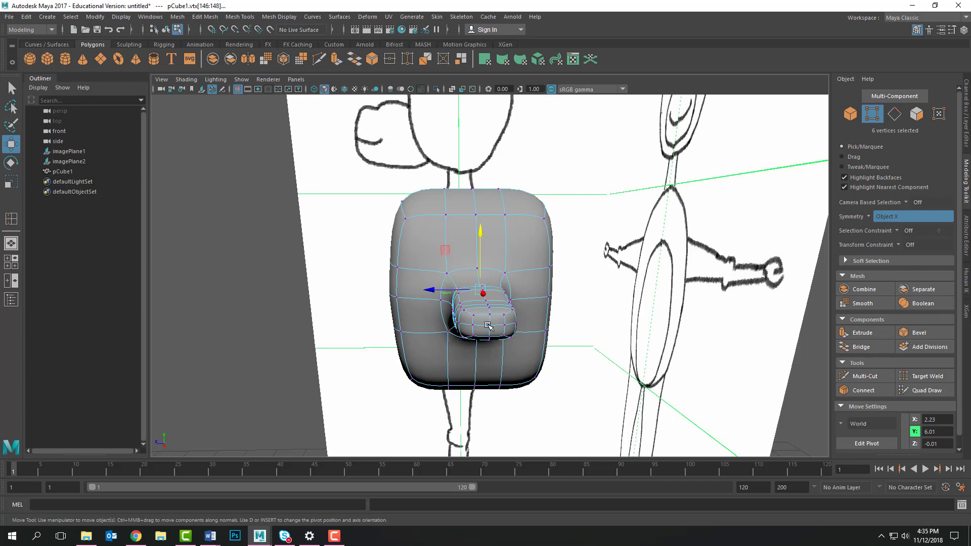
click(489, 325)
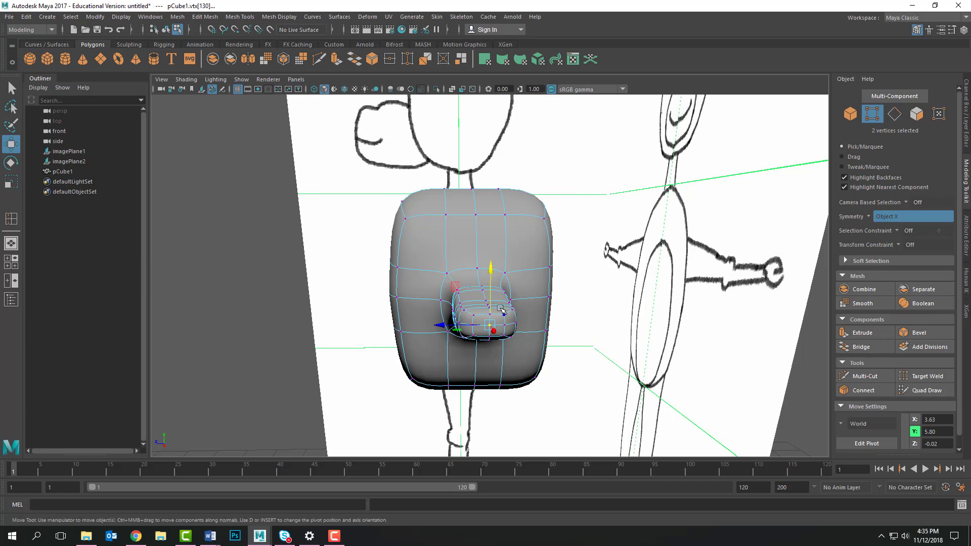
click(490, 325)
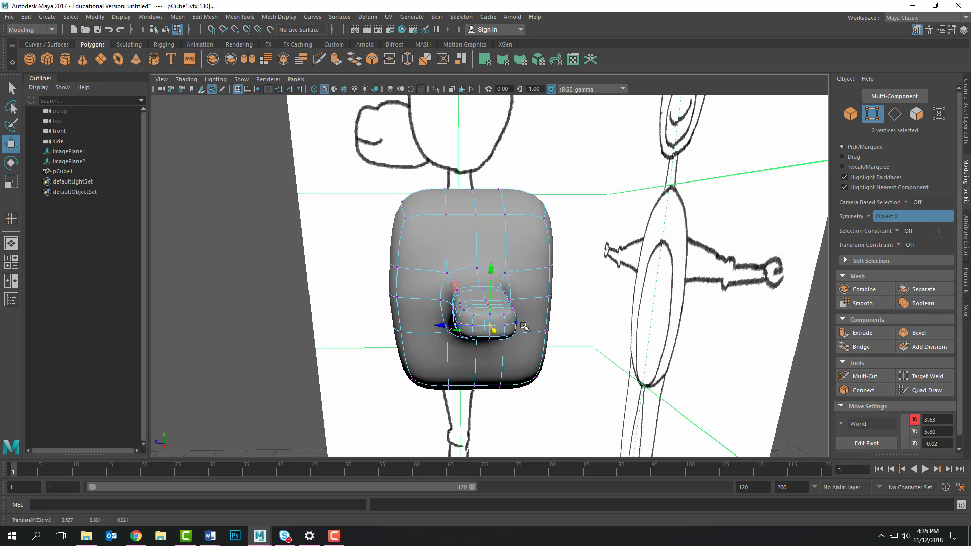
click(590, 316)
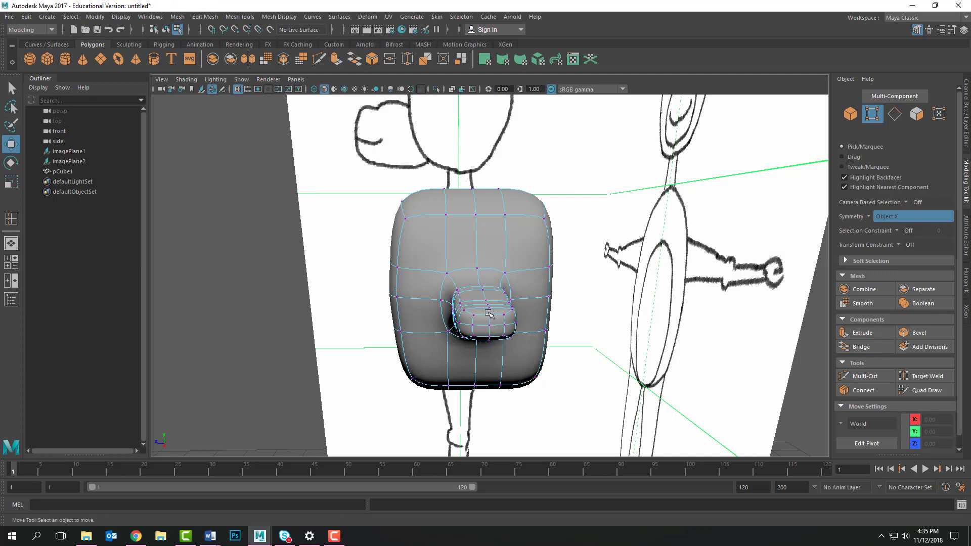
drag(483, 314, 492, 340)
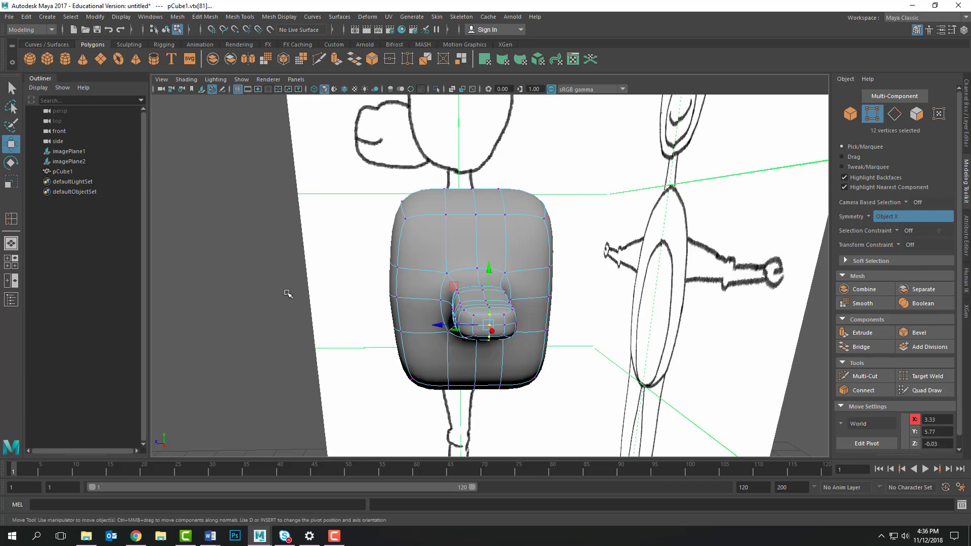
drag(489, 328, 493, 329)
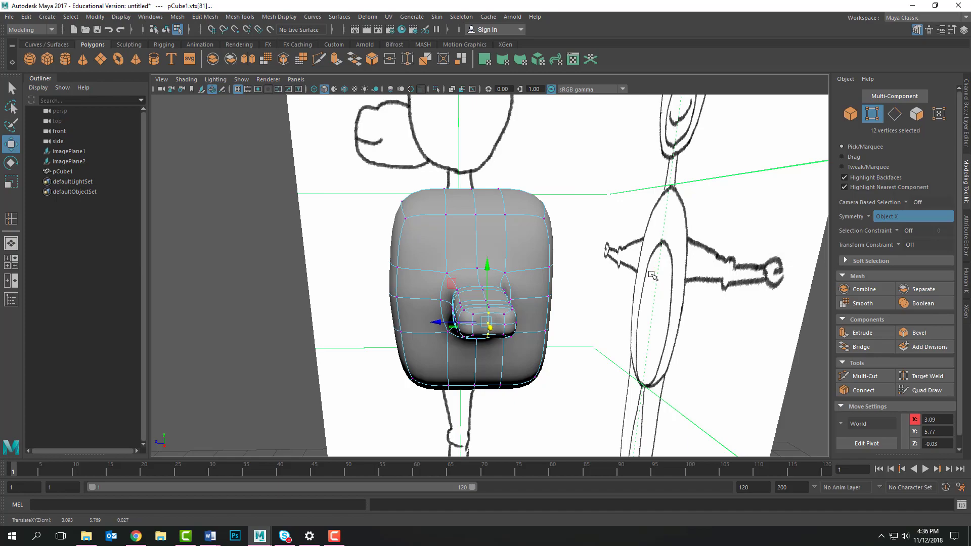
Step: Try to move a side column of arm-end vertices toward the middle, undo the changes and clear the selection
mouse_move(633, 296)
alt+mouse_down()
mouse_move(691, 284)
mouse_move(818, 319)
mouse_move(769, 305)
mouse_move(730, 310)
mouse_move(622, 294)
mouse_move(617, 303)
alt+mouse_up()
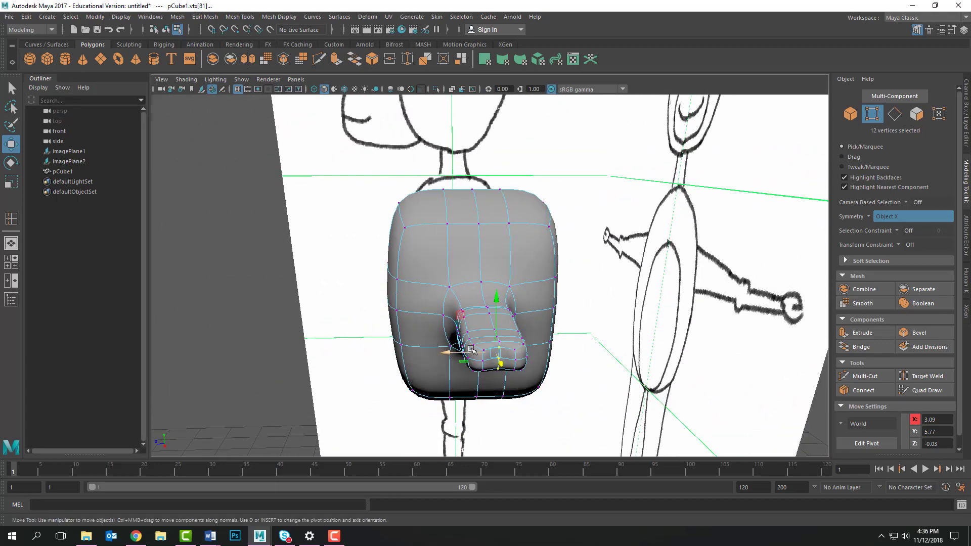
drag(474, 347, 496, 374)
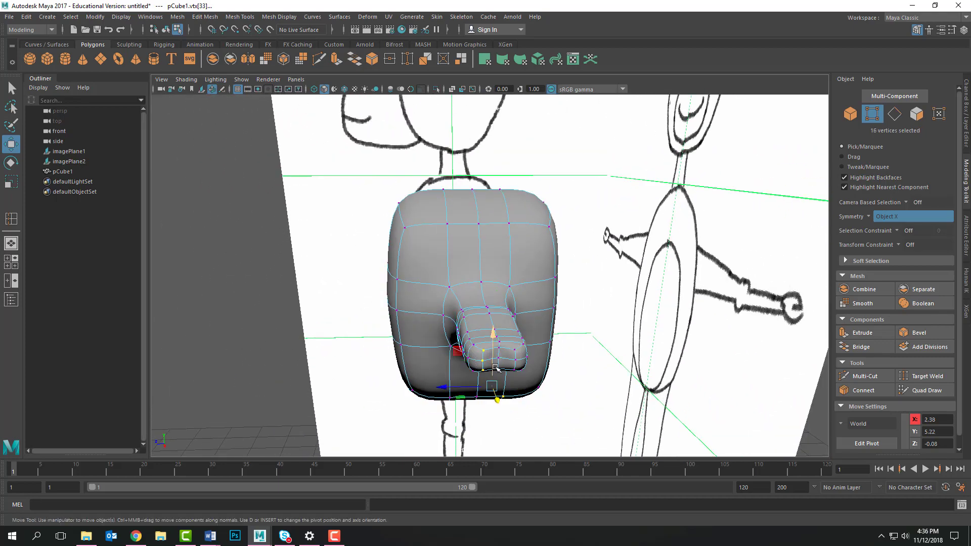
drag(438, 391, 507, 413)
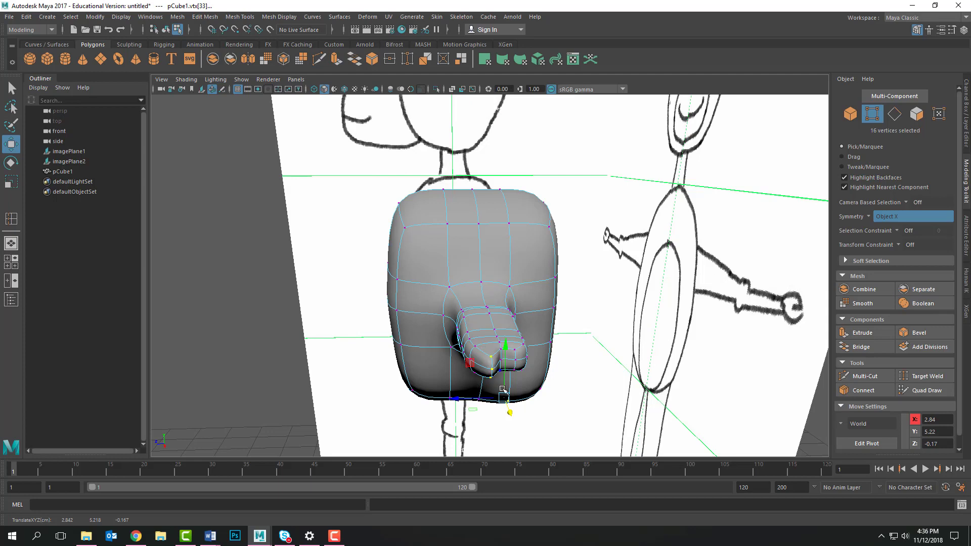
key(ctrl+z)
key(ctrl+z)
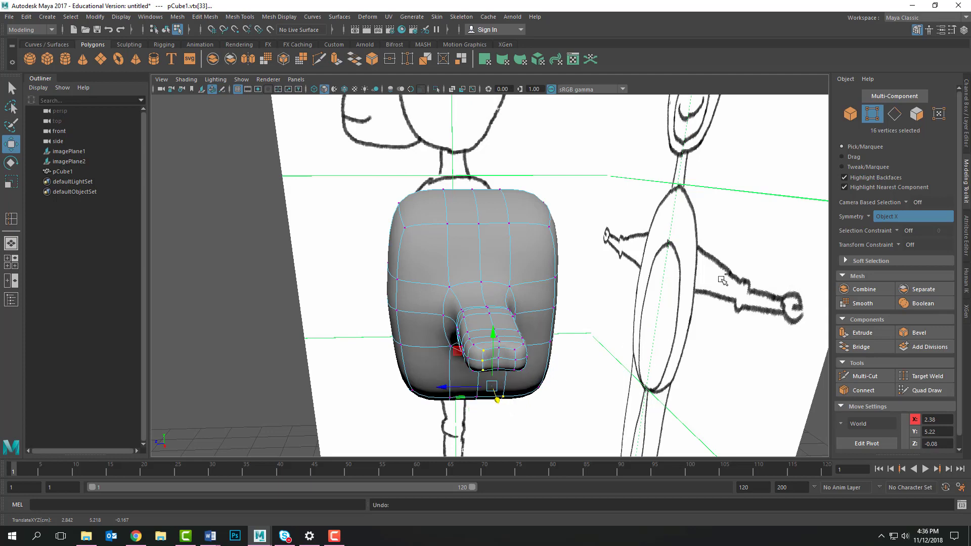
click(723, 281)
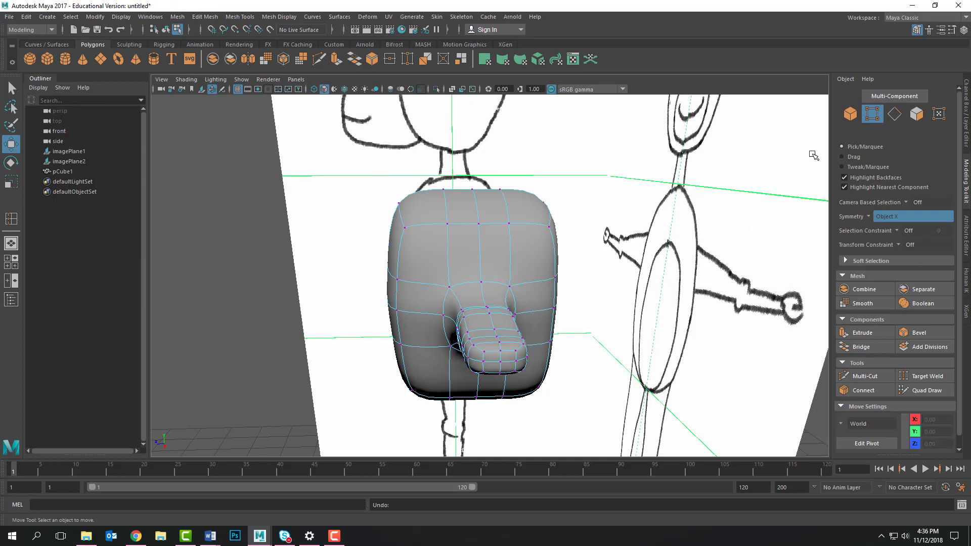
Step: Using drag selection, push the arm end's middle vertex column inward and shift the side columns to Z -0.09 and 0.08, forming a cleft
click(842, 157)
drag(502, 352, 502, 376)
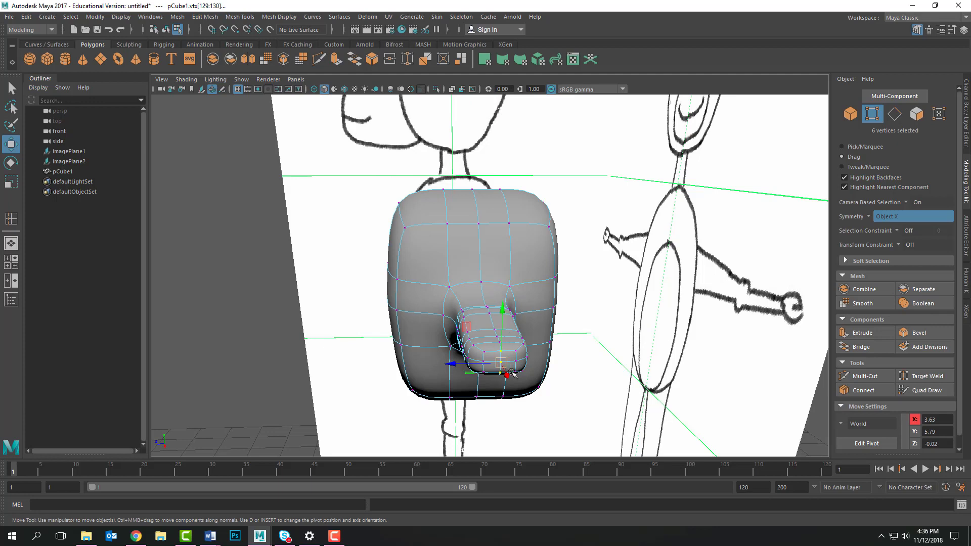
drag(506, 376, 488, 354)
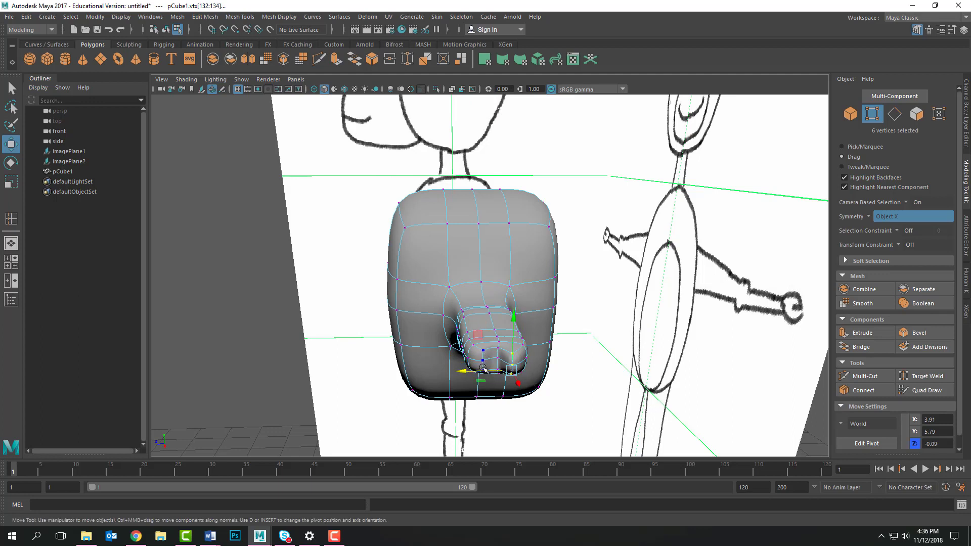
click(484, 369)
drag(491, 375, 463, 377)
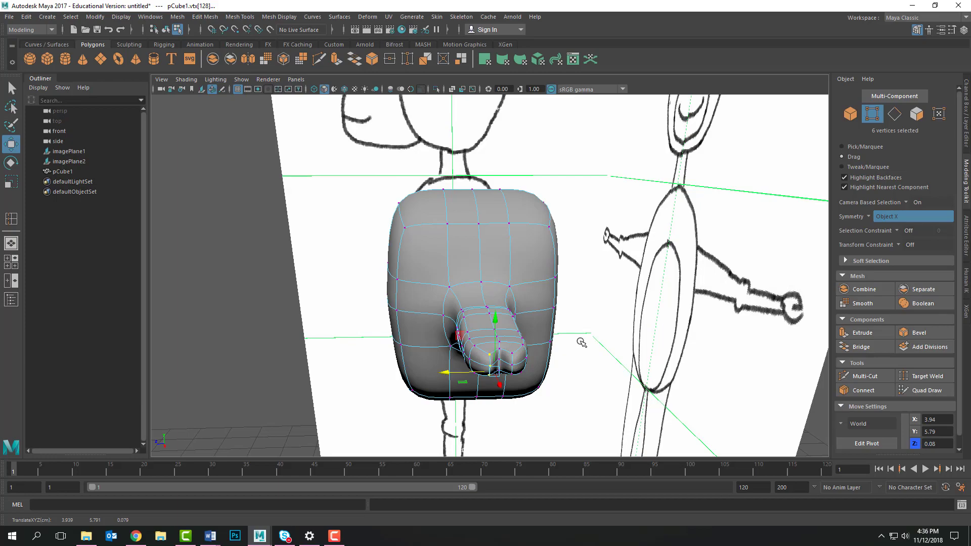
Step: Switch to the front orthographic view and bring the reference drawing's head into view with the 2D Pan/Zoom tool
alt+drag(597, 343, 698, 338)
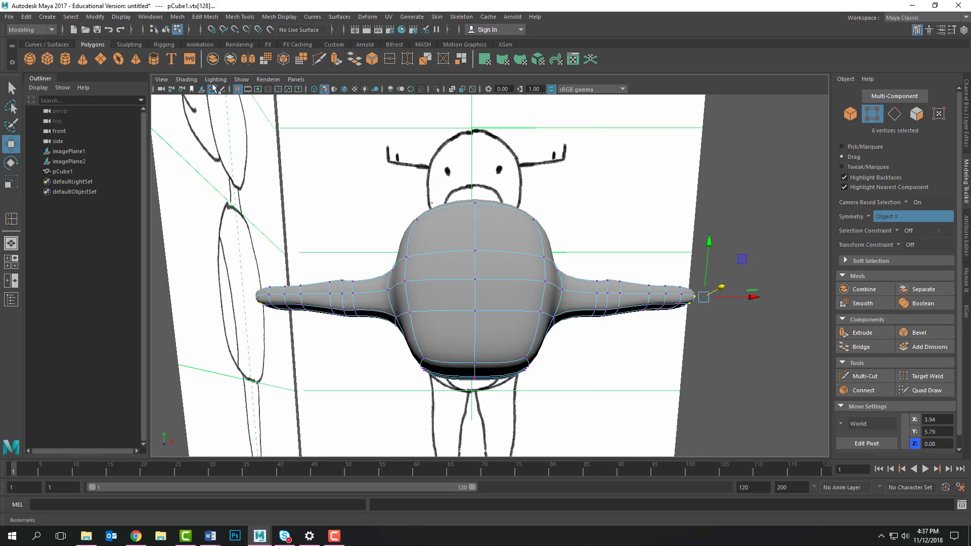
click(298, 81)
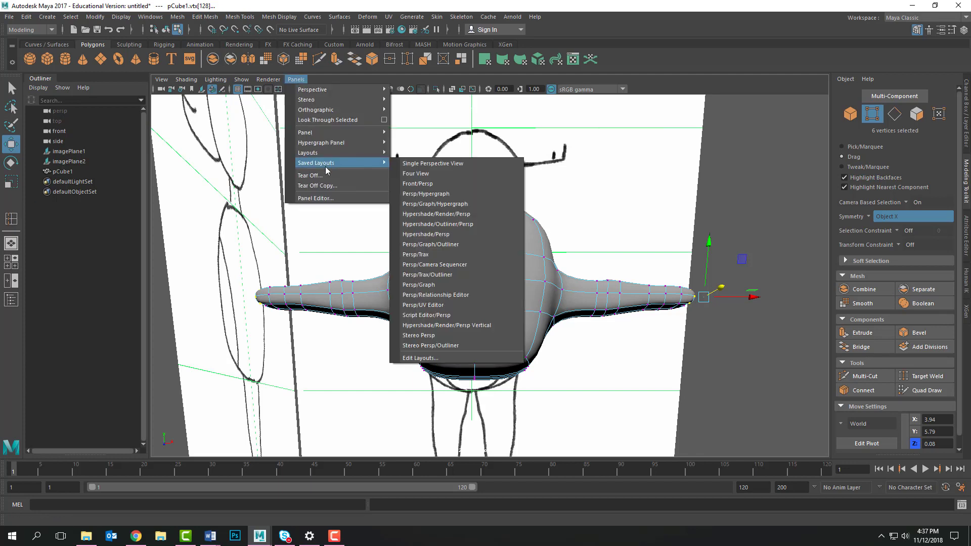
mouse_move(330, 111)
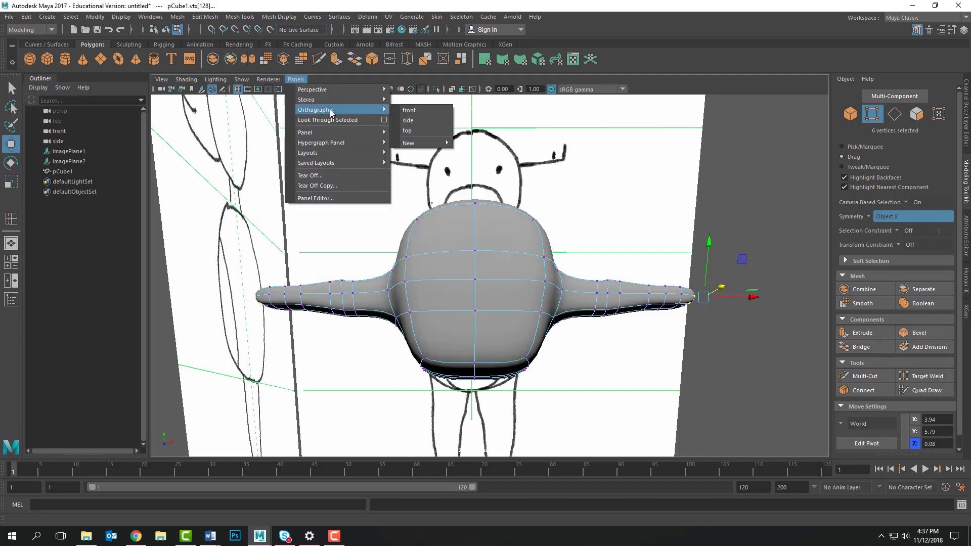
click(404, 110)
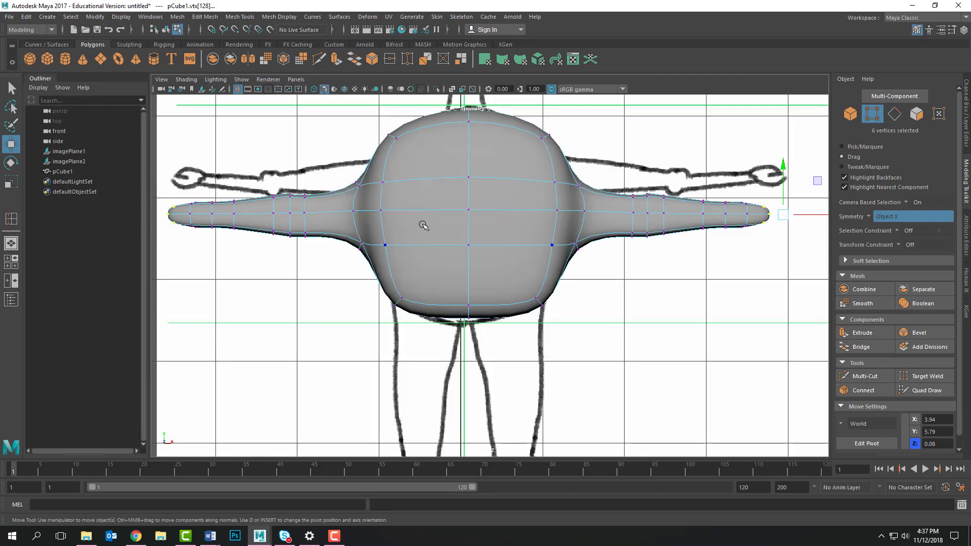
click(161, 79)
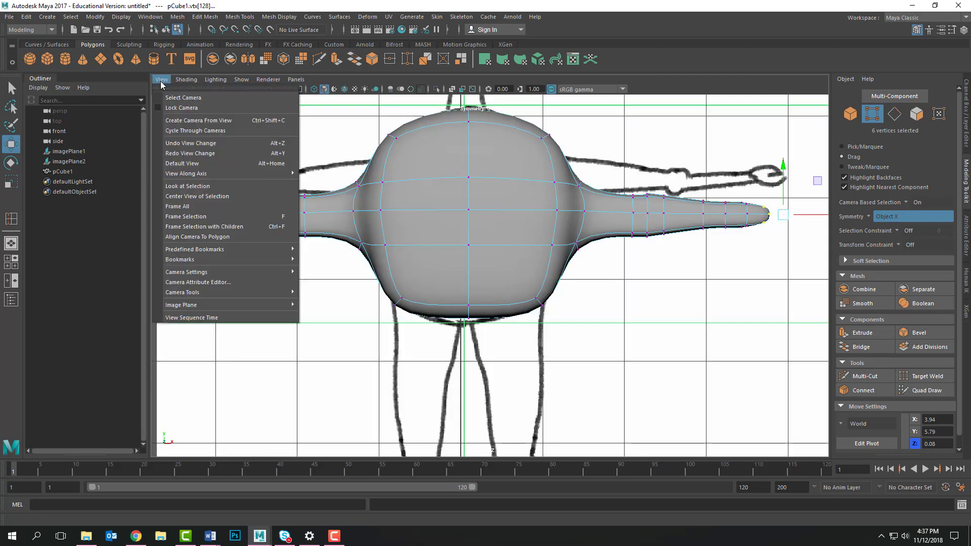
mouse_move(233, 292)
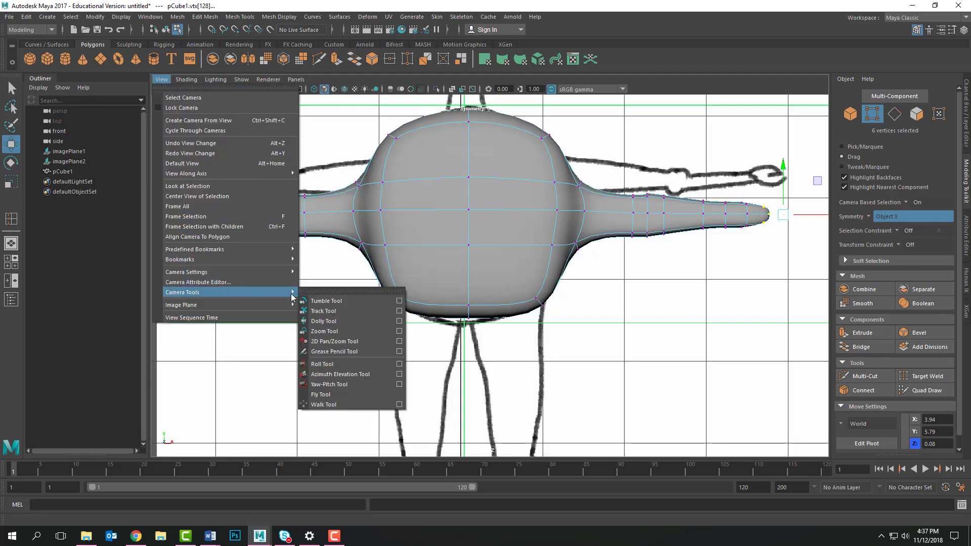
click(344, 342)
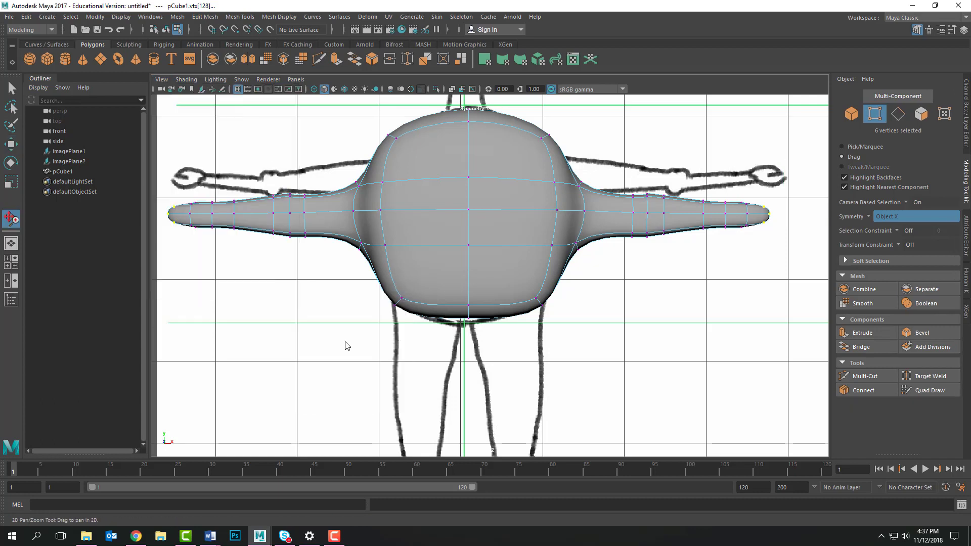
drag(468, 208, 468, 286)
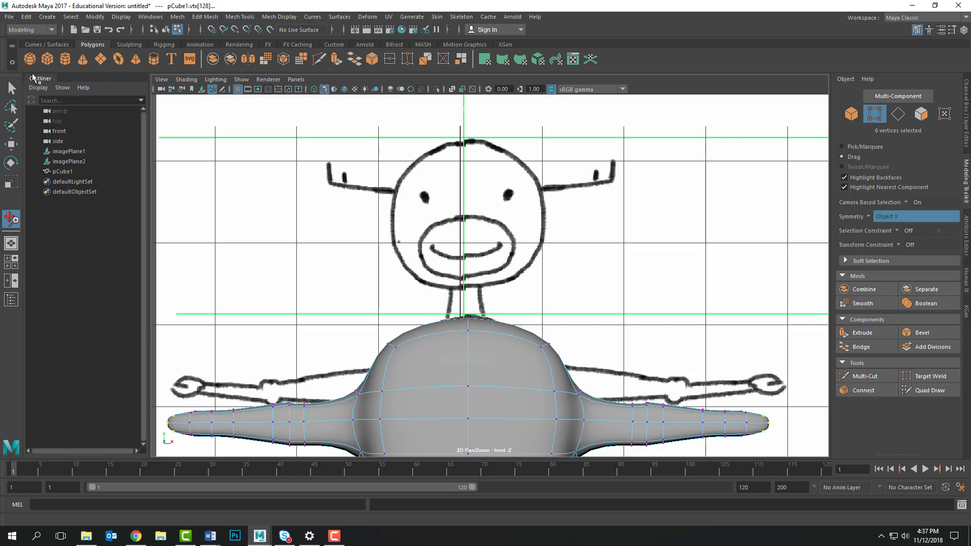
Step: Create a polygon cube for the head, fitting its base over the front drawing and pulling its depth in a side view beside it
click(42, 59)
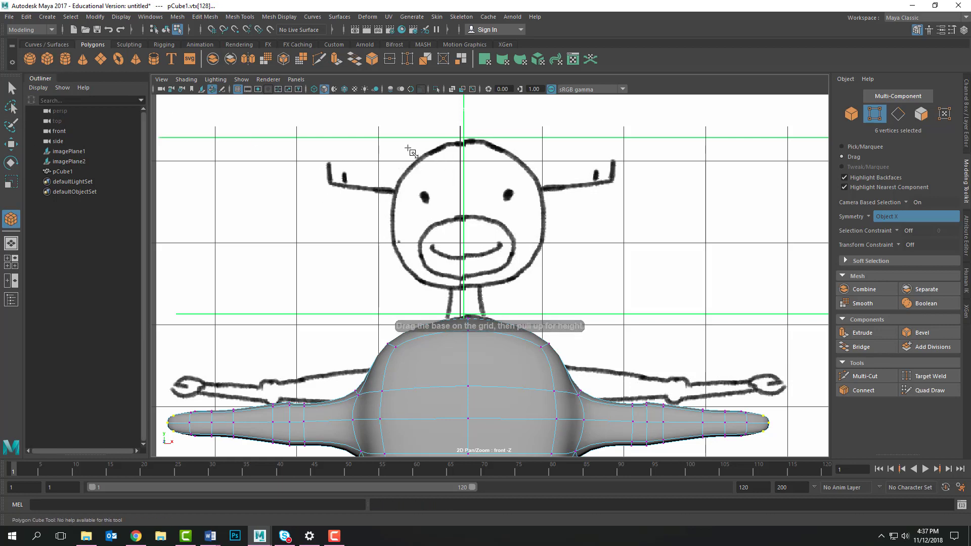
drag(405, 149, 542, 287)
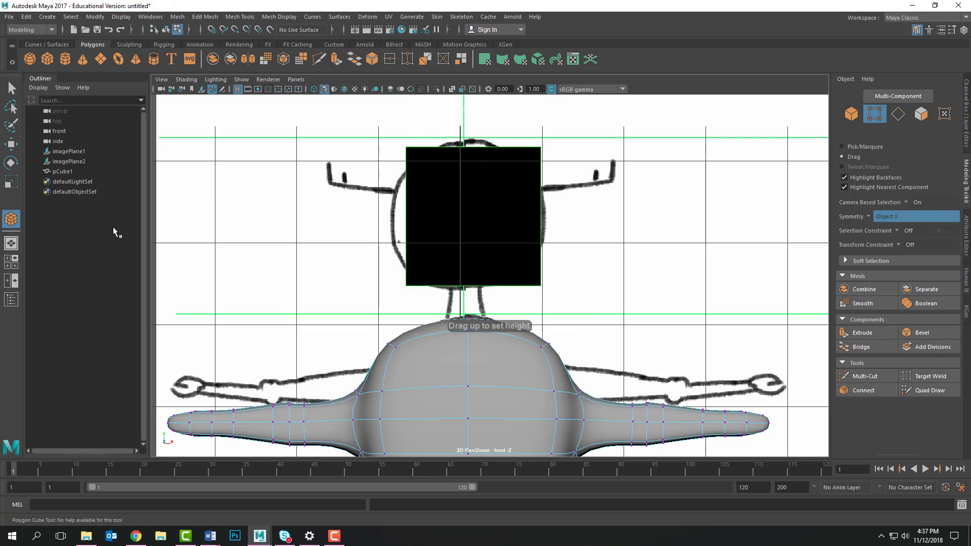
click(11, 281)
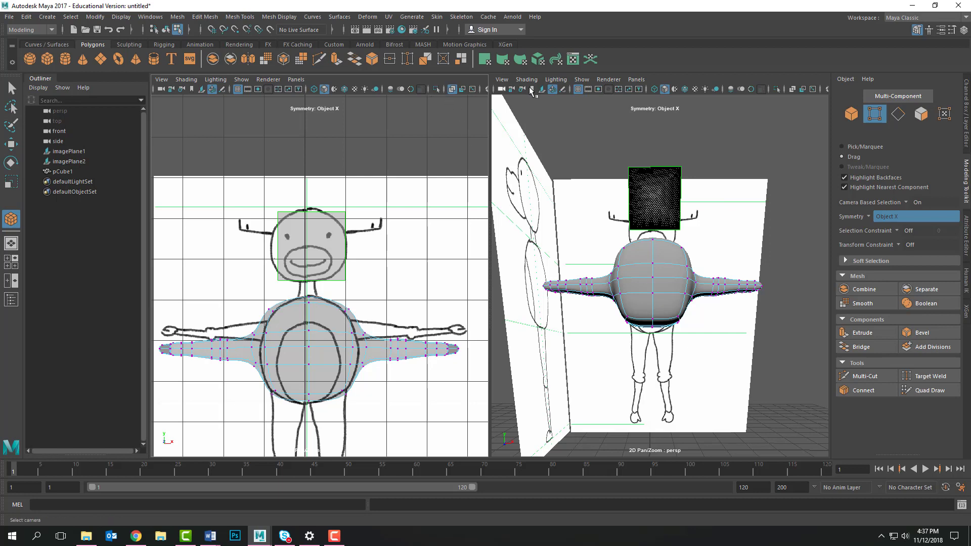
click(636, 80)
mouse_move(698, 110)
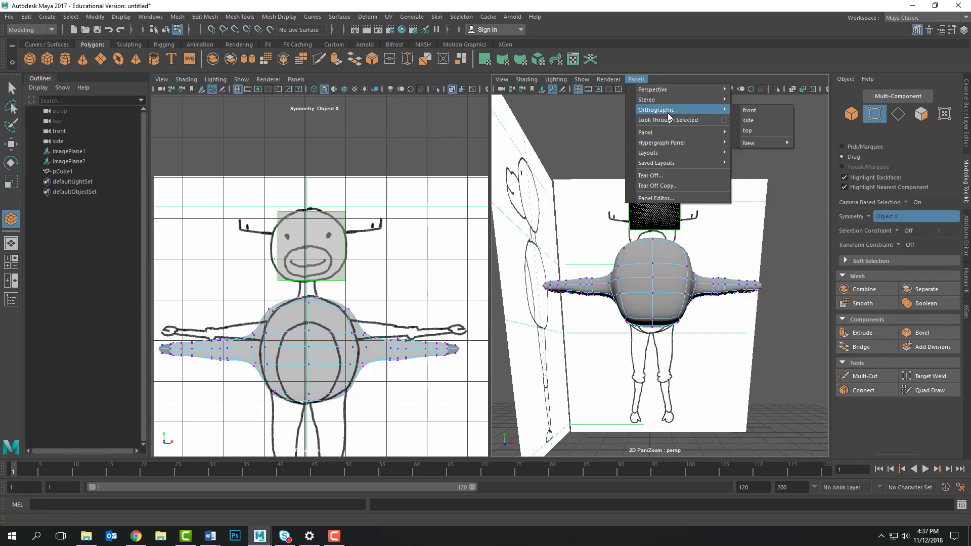
click(747, 120)
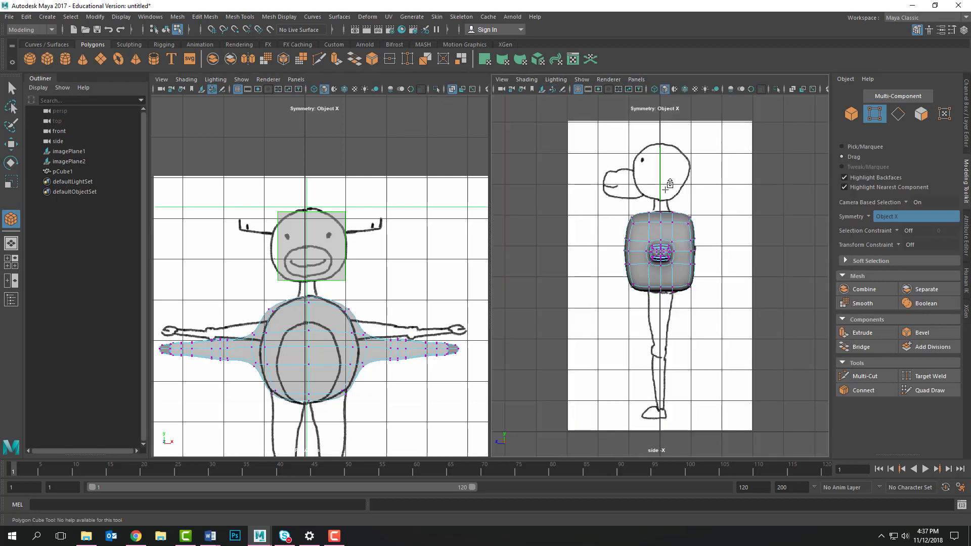
drag(661, 174, 639, 176)
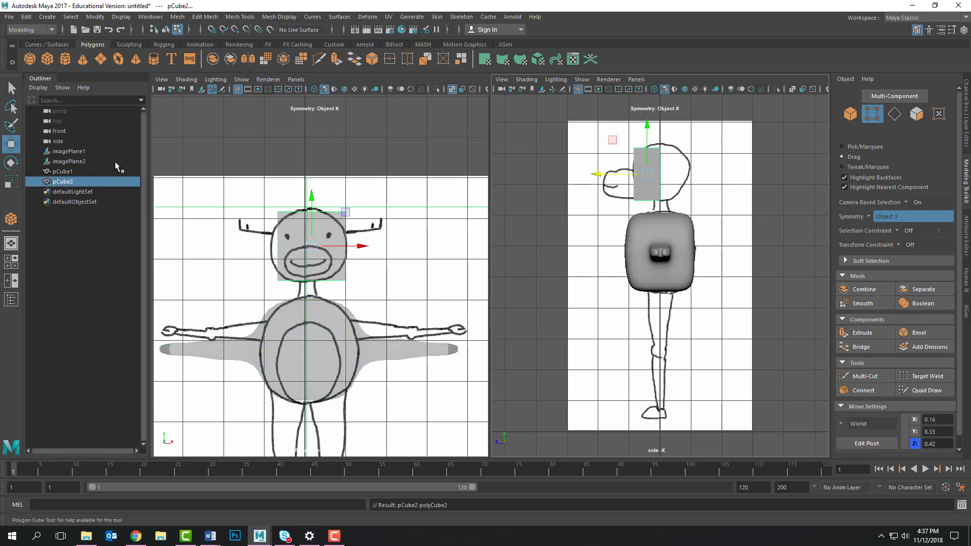
Step: Scale the head cube to 0.90 in X, 1.00 in Y and 1.90 in Z, and move it to Z -0.02
click(12, 183)
drag(648, 175, 554, 173)
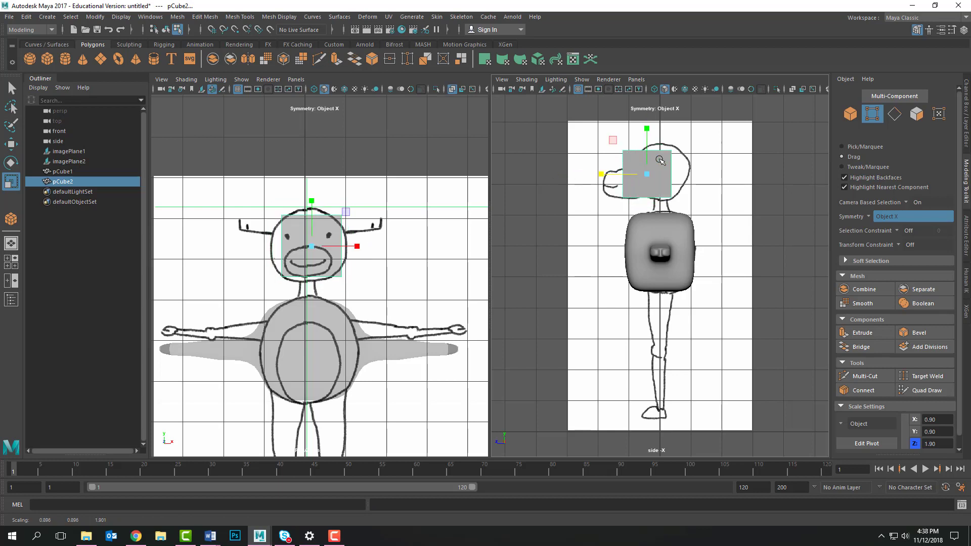
drag(646, 128, 647, 123)
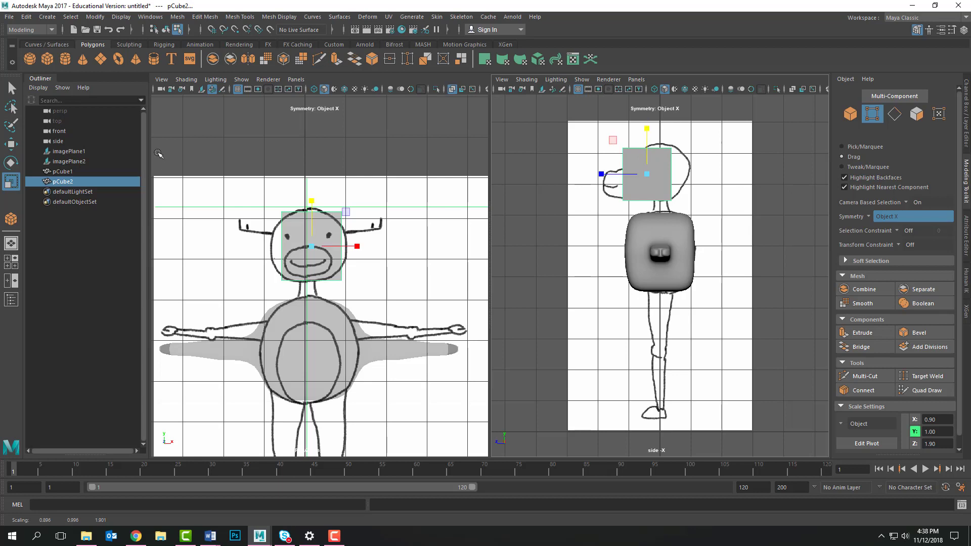
click(11, 144)
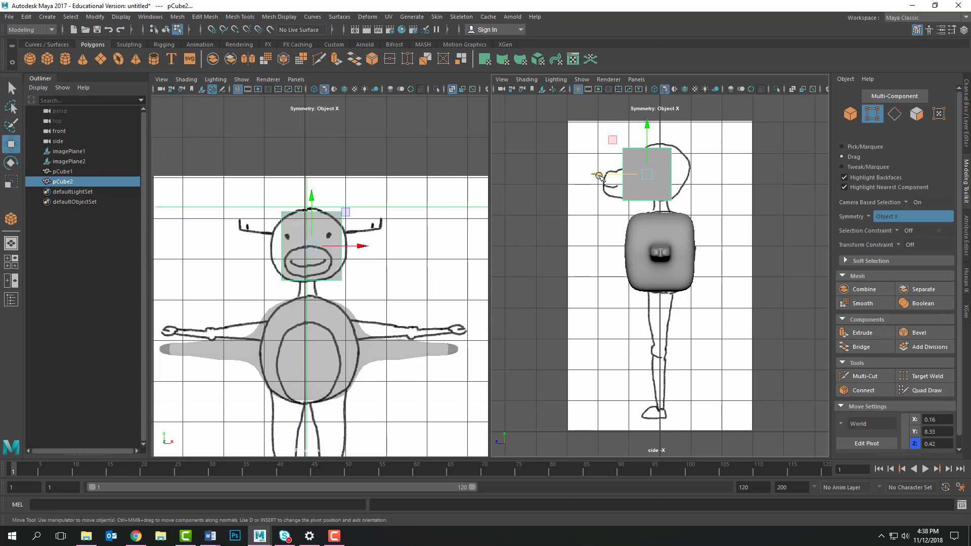
drag(598, 176, 630, 183)
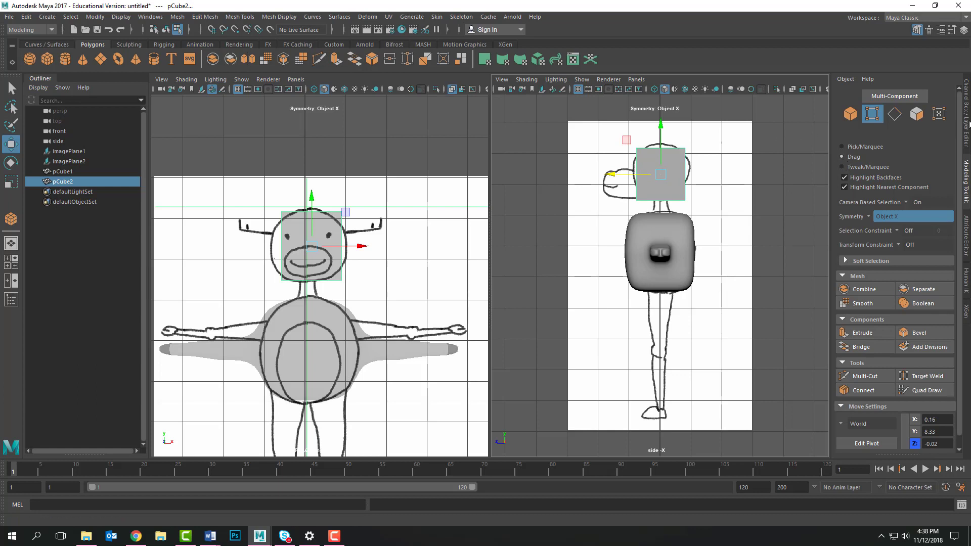
Step: Set the head cube's width, height and depth subdivisions to 2
click(967, 125)
scroll(850, 269, down, 3)
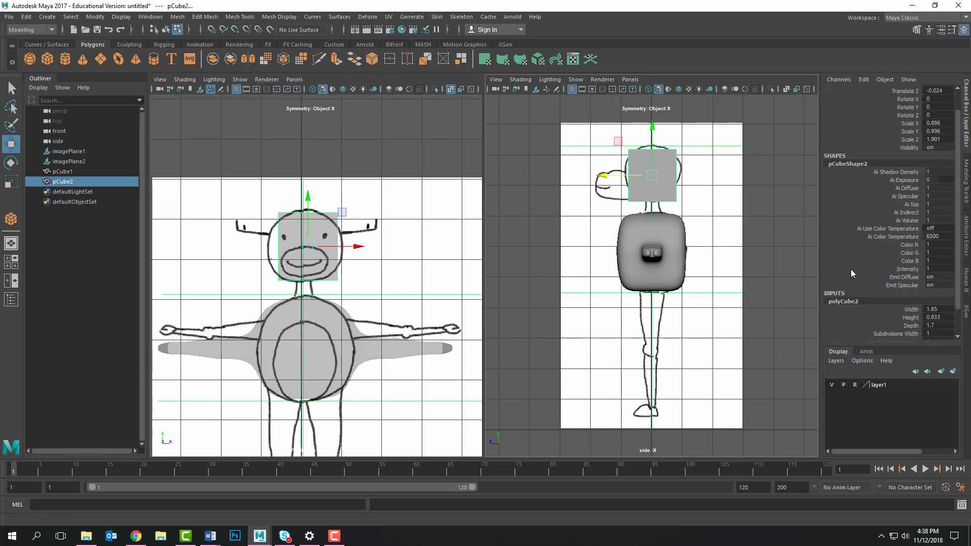
click(938, 301)
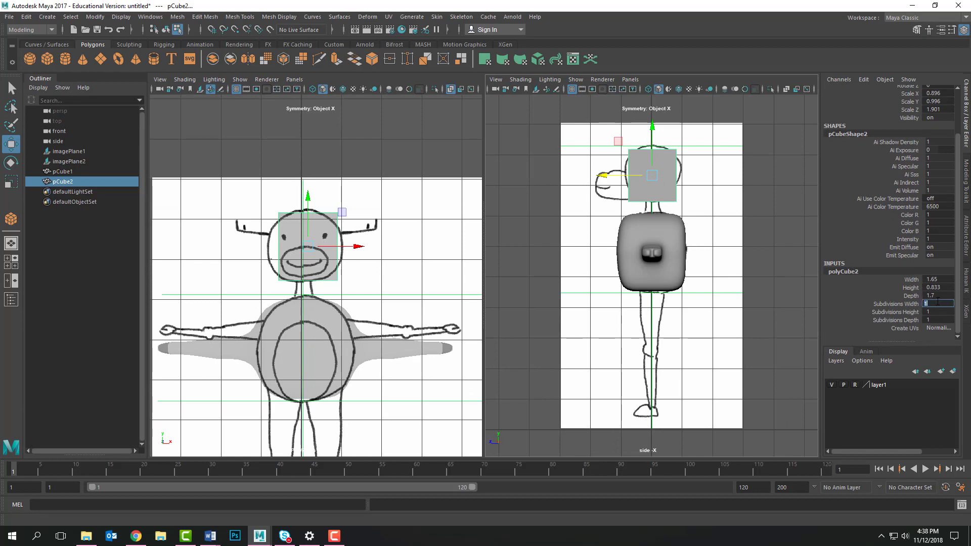
text(2)
key(Tab)
text(2)
key(Tab)
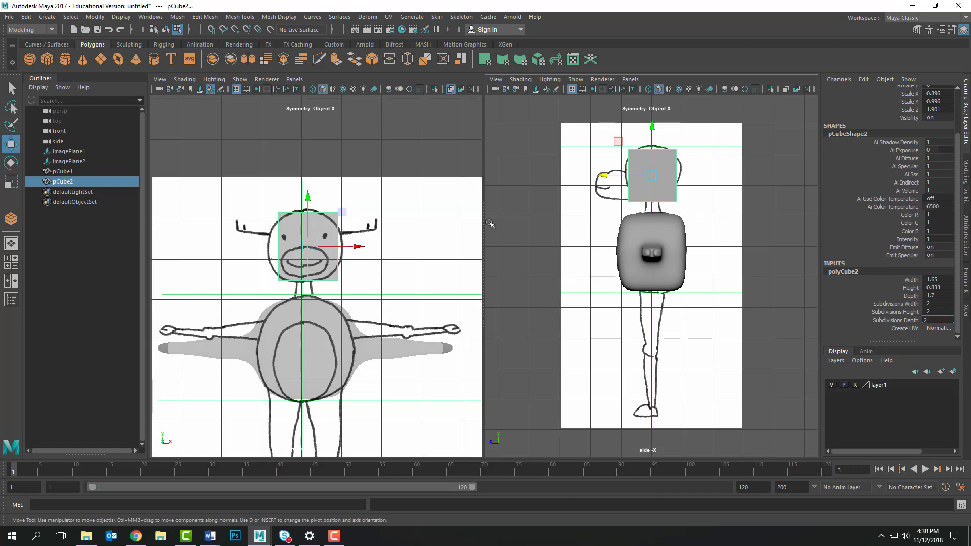
Step: Return the head cube to object selection mode and turn on its smooth mesh preview
click(966, 190)
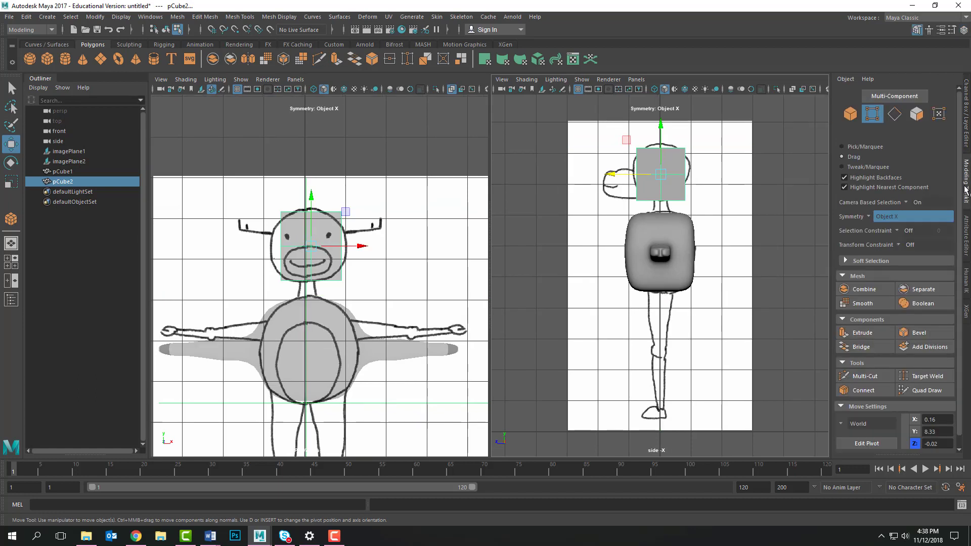
click(871, 113)
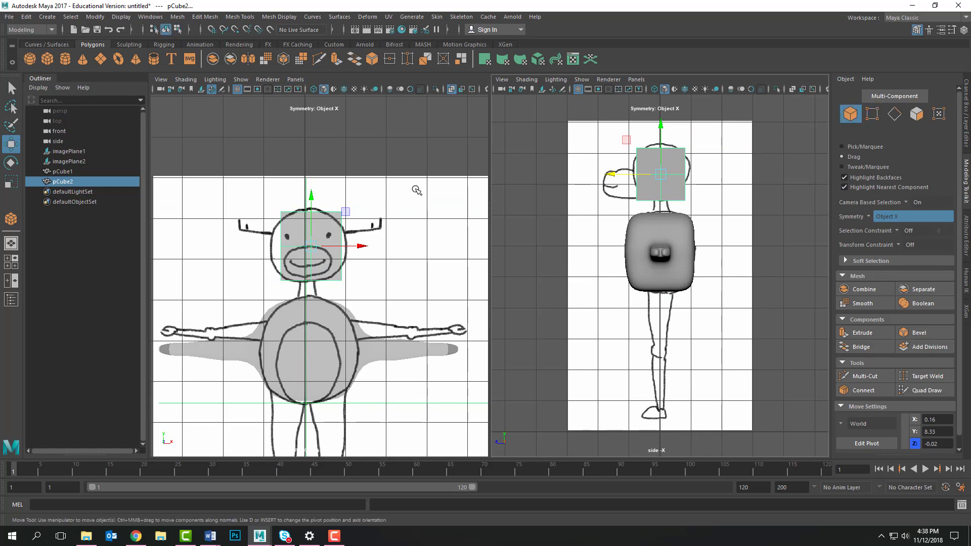
key(q)
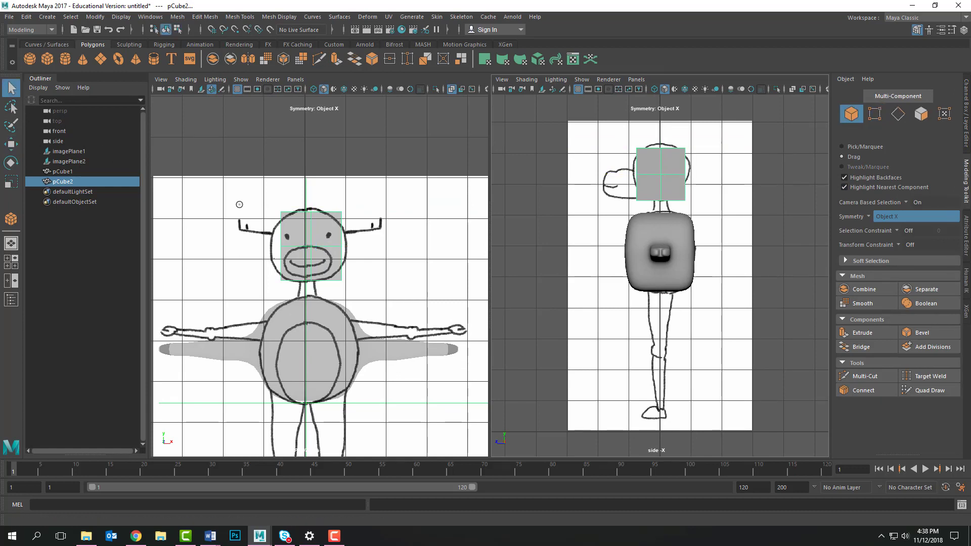
click(331, 220)
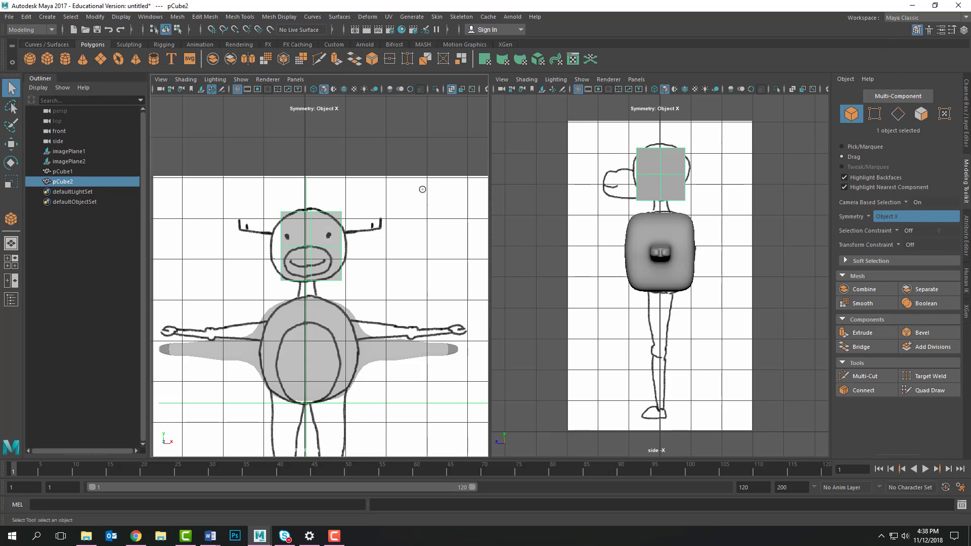
key(3)
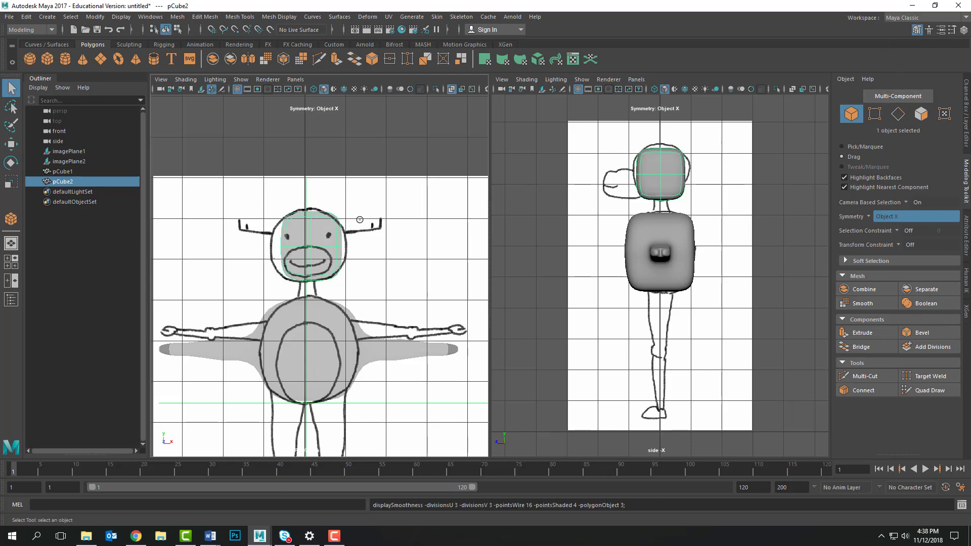
Step: Using marquee vertex selection, move the head's upper side vertices to X 0.85 and the middle-row side vertices out to X 1.22
click(879, 115)
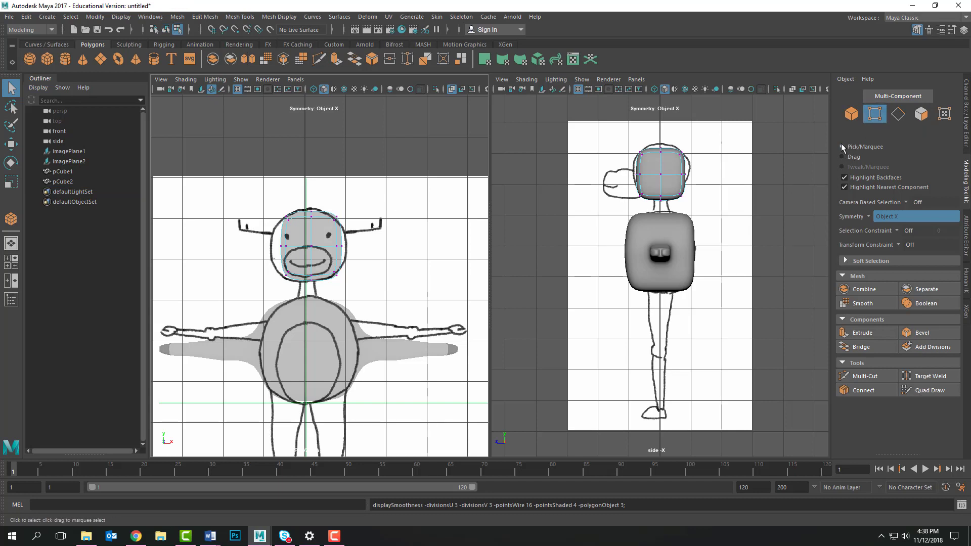
click(339, 228)
drag(324, 215, 368, 200)
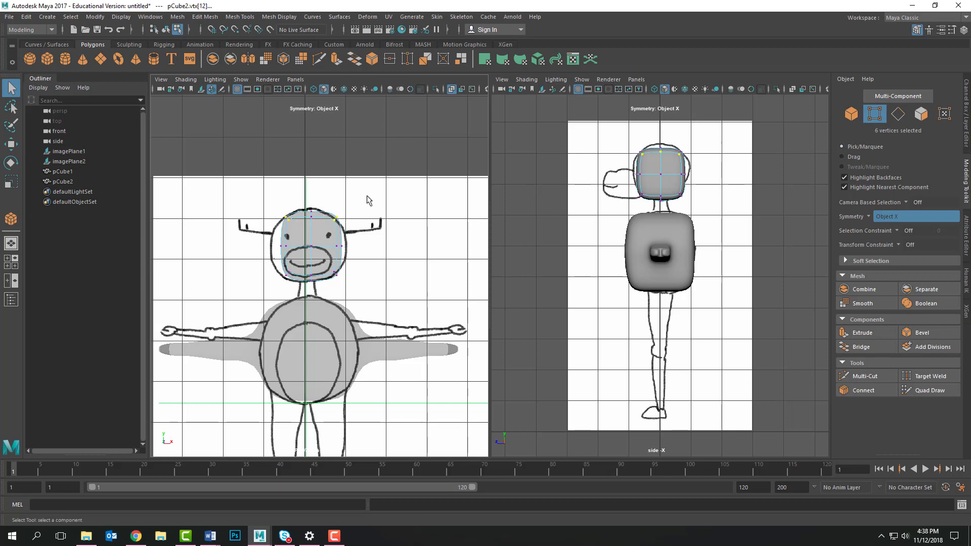
click(11, 144)
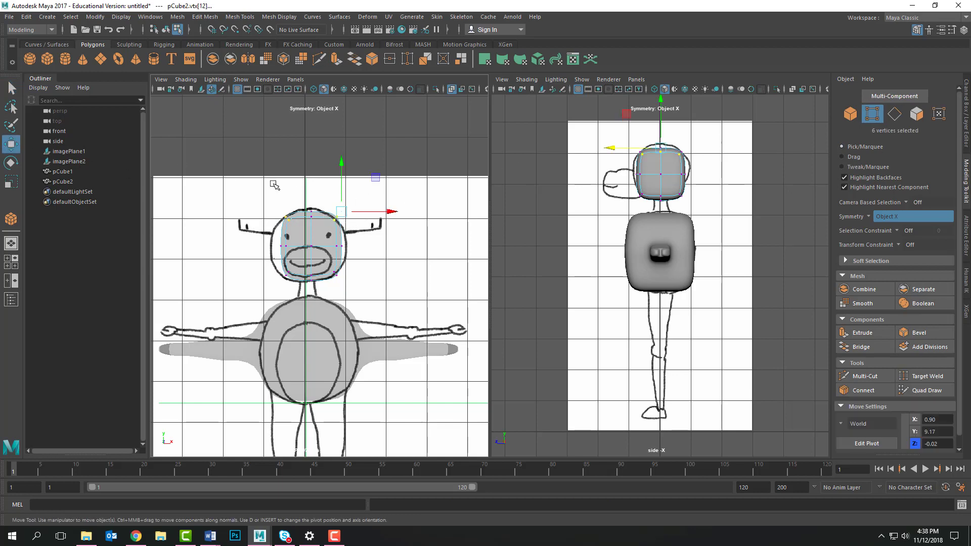
drag(371, 213, 368, 213)
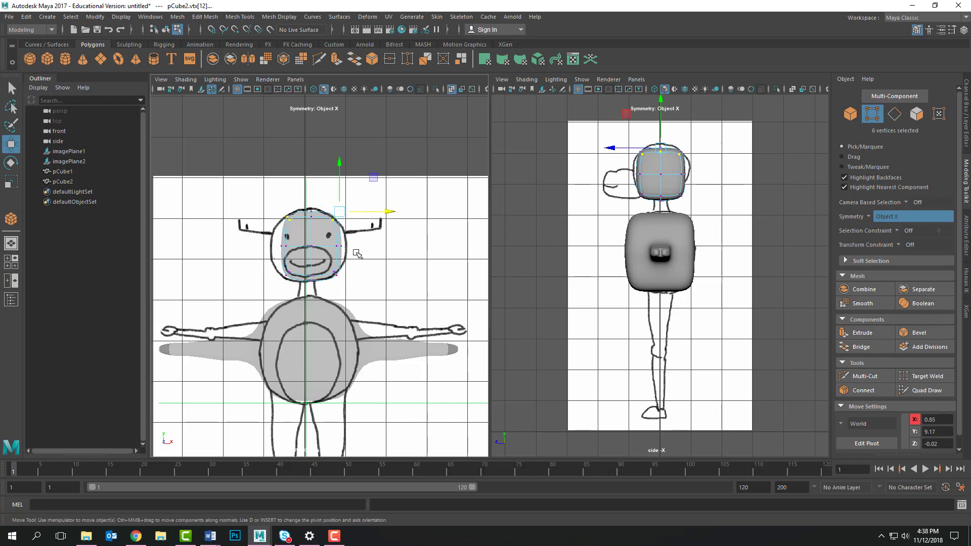
drag(264, 239, 377, 247)
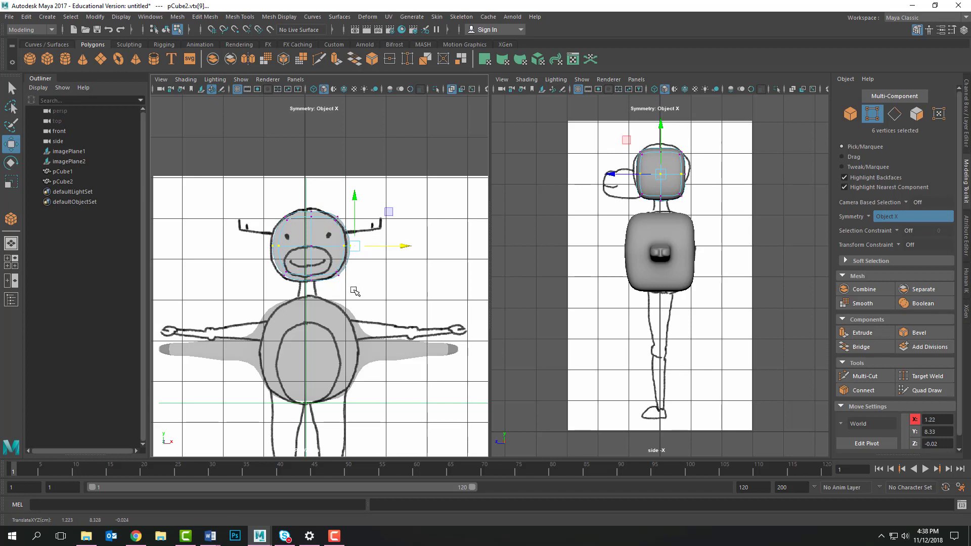
Step: Fit the head to the side drawing by pushing the back middle vertices to Z -1.04, Y 8.30 and raising the top center vertices to Y 9.37
click(596, 158)
drag(642, 182, 699, 180)
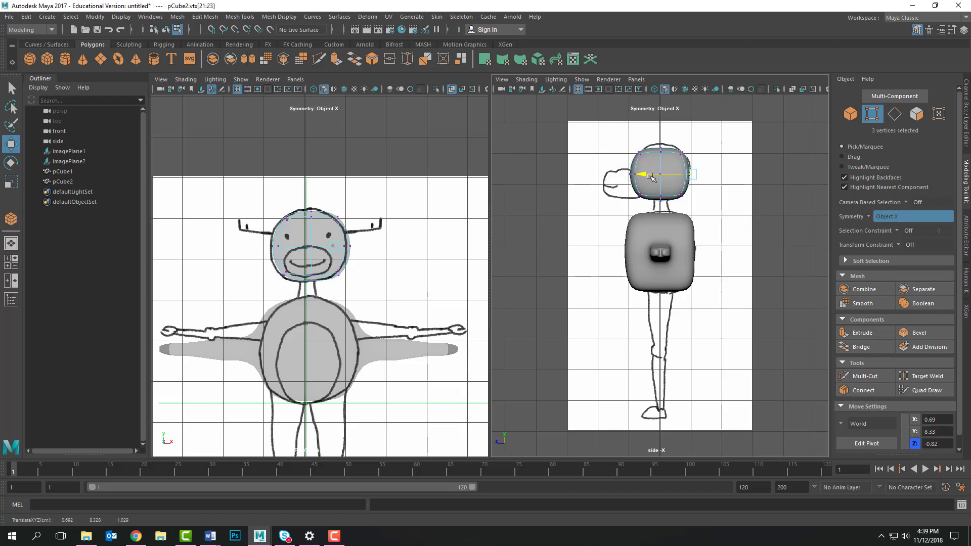
mouse_move(651, 137)
middle_down()
mouse_move(657, 144)
mouse_move(650, 140)
middle_up()
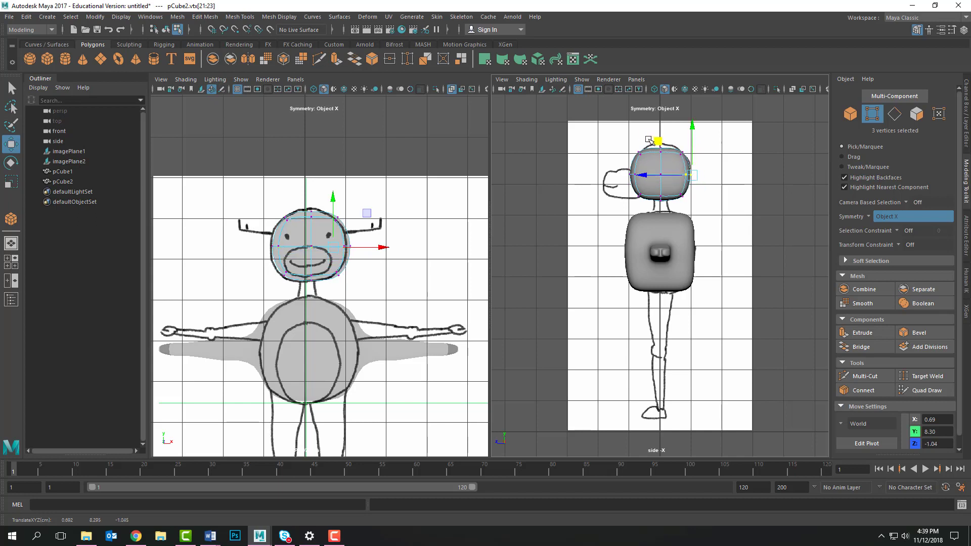
click(649, 139)
drag(647, 153, 664, 129)
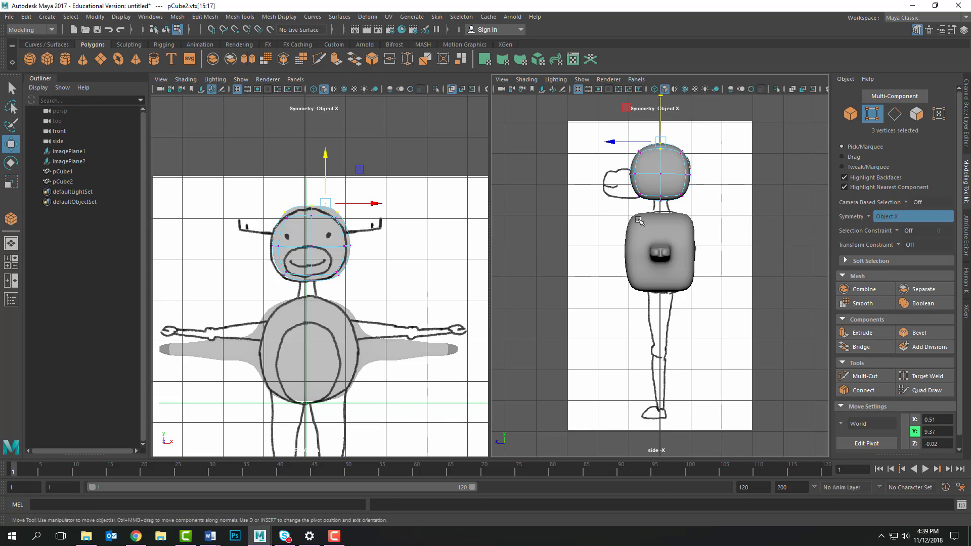
Step: Examine the head and body shapes in a single perspective view
click(11, 244)
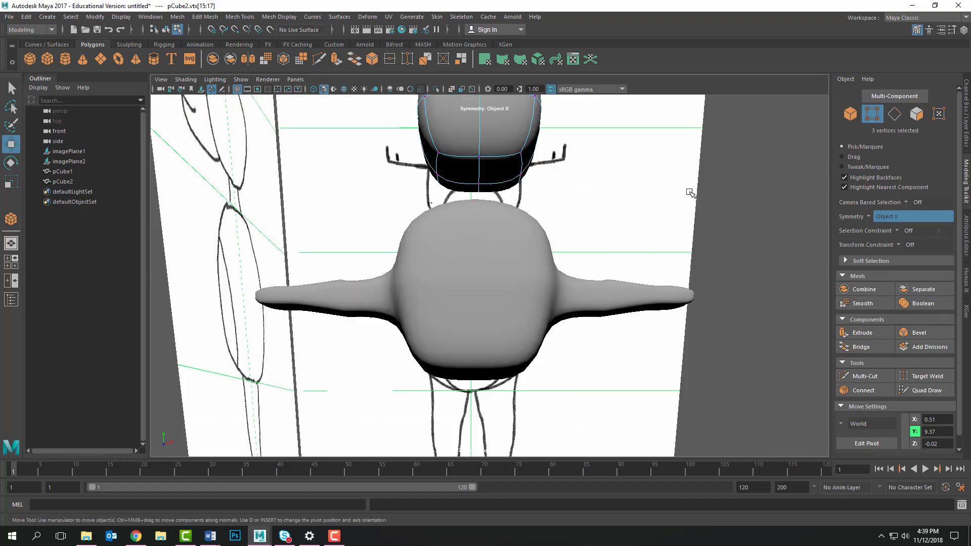
alt+drag(654, 210, 652, 241)
scroll(635, 253, up, 5)
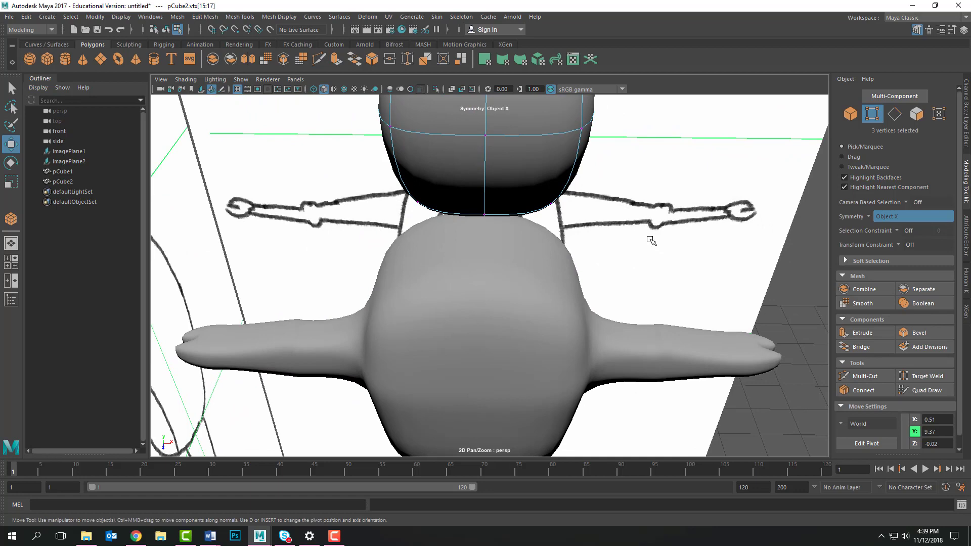
scroll(651, 241, up, 5)
scroll(650, 241, down, 6)
scroll(650, 241, up, 3)
key([)
key(])
key(])
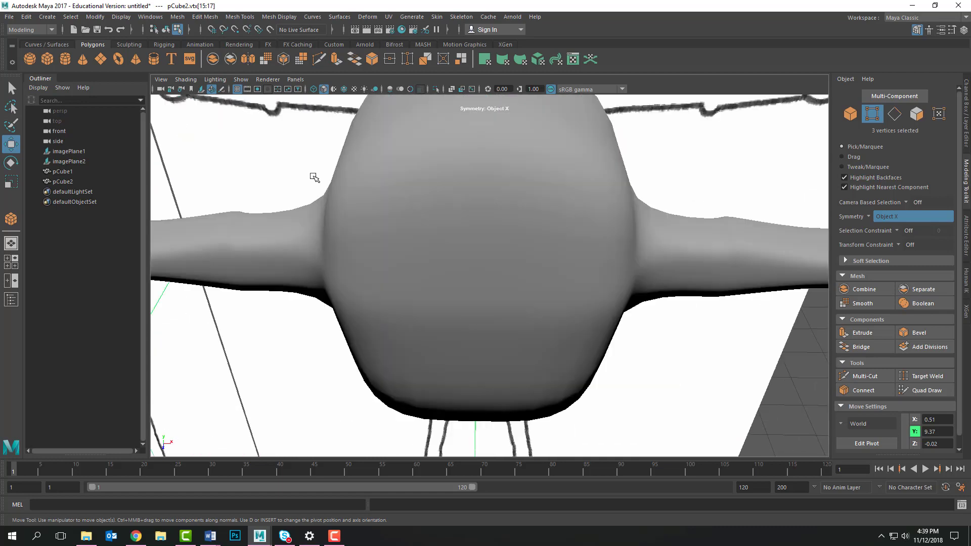
key([)
key([)
key(])
key([)
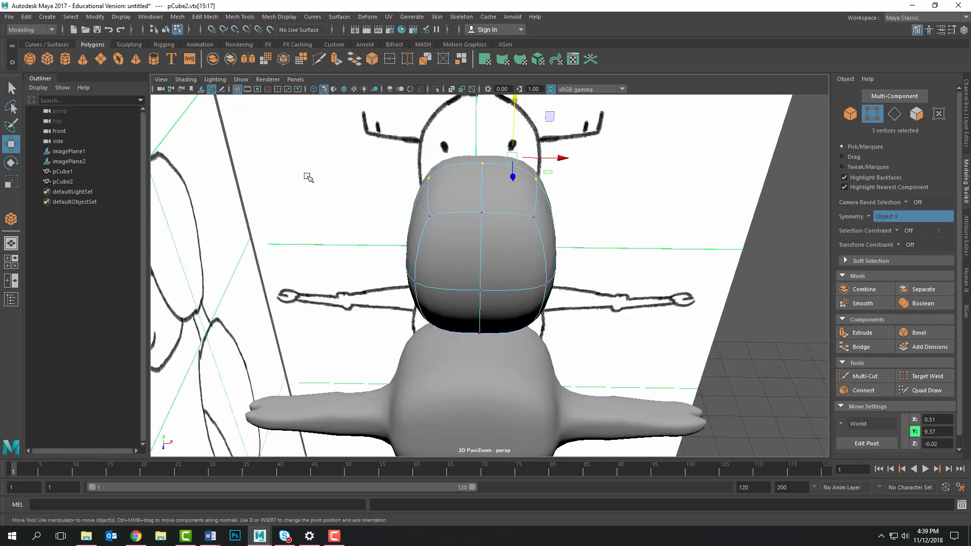
Step: Turn off 2D Pan/Zoom in the perspective view and bring the model and reference planes back into a frontal view
click(212, 90)
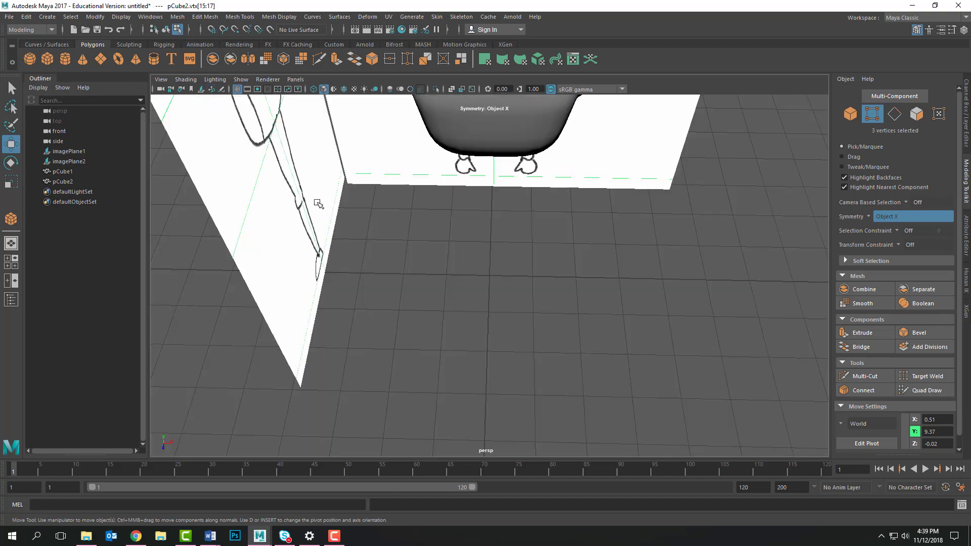
scroll(318, 205, up, 2)
scroll(318, 204, down, 2)
alt+drag(388, 243, 418, 258)
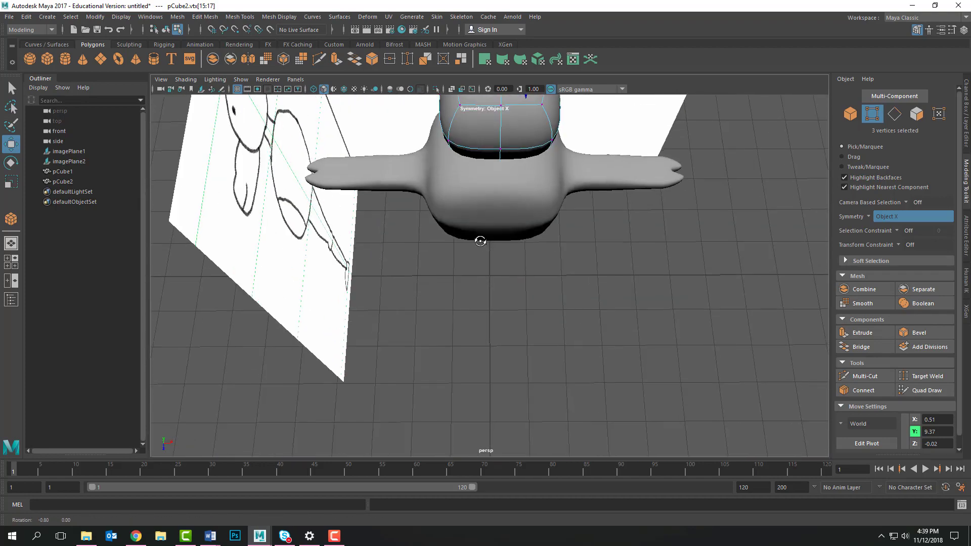
alt+drag(480, 242, 480, 241)
key(a)
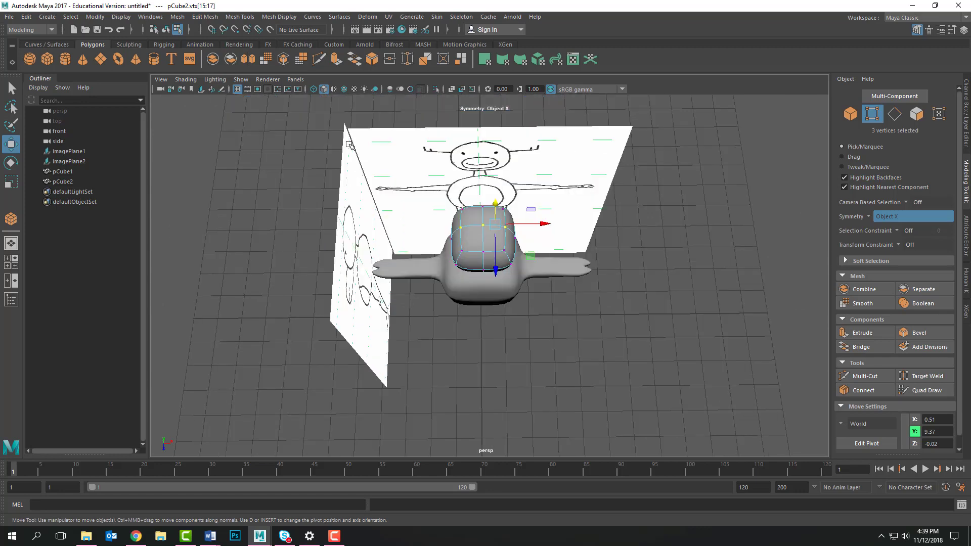
alt+drag(424, 226, 423, 169)
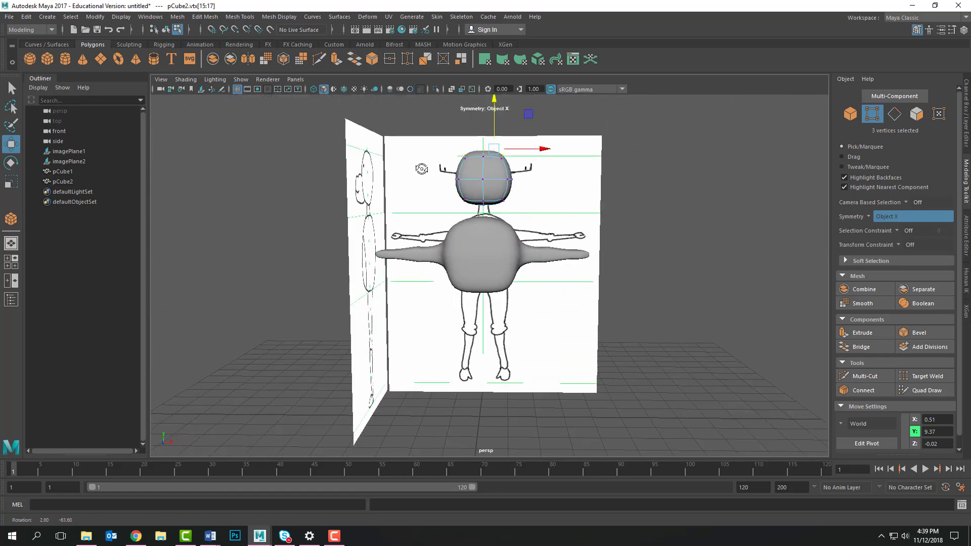
scroll(423, 171, down, 4)
scroll(422, 170, up, 4)
scroll(424, 171, up, 3)
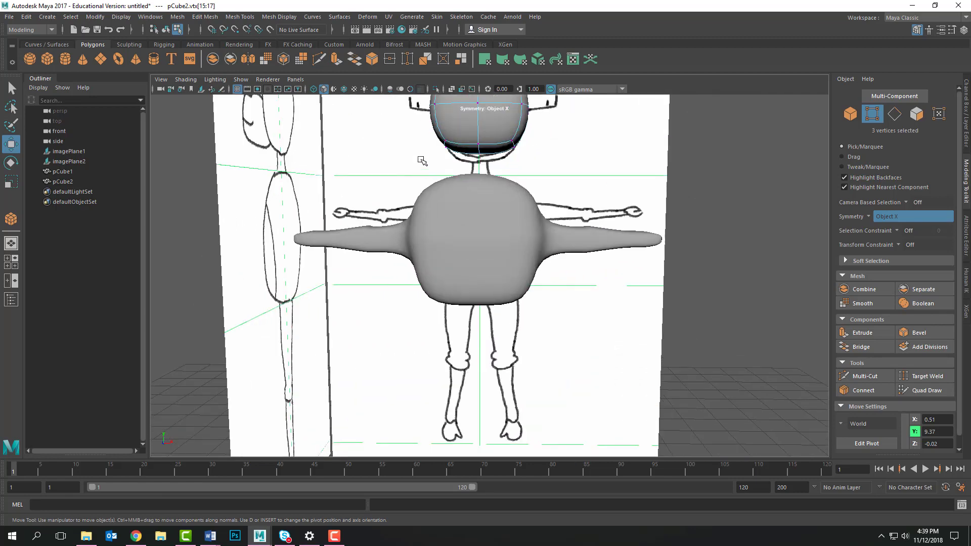
Step: Select the two lower front faces of the head in face mode and turn symmetry off
alt+drag(401, 163, 400, 180)
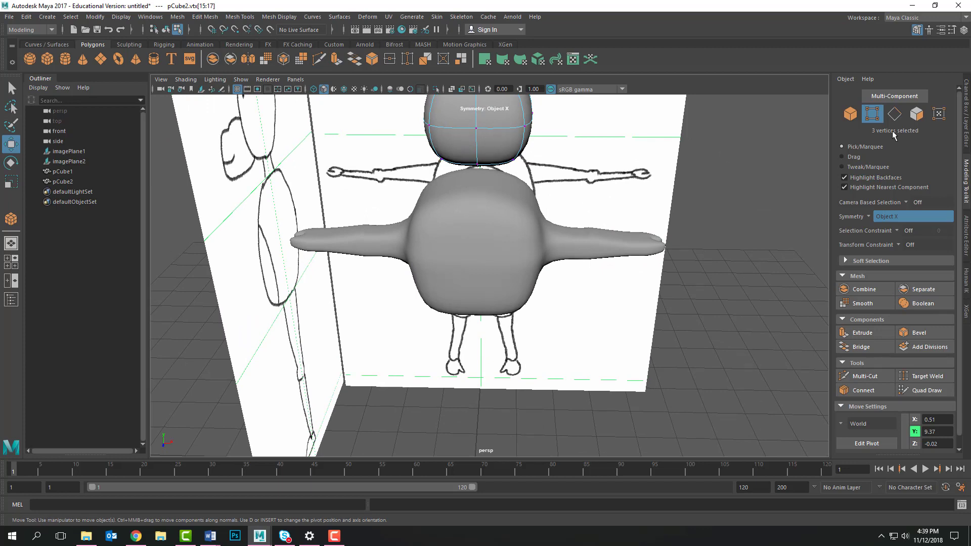
click(916, 113)
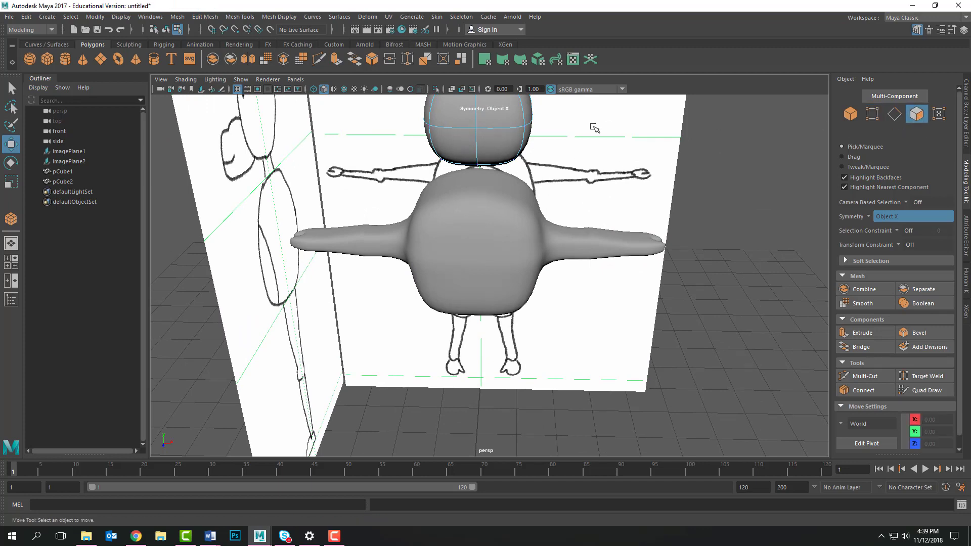
click(465, 147)
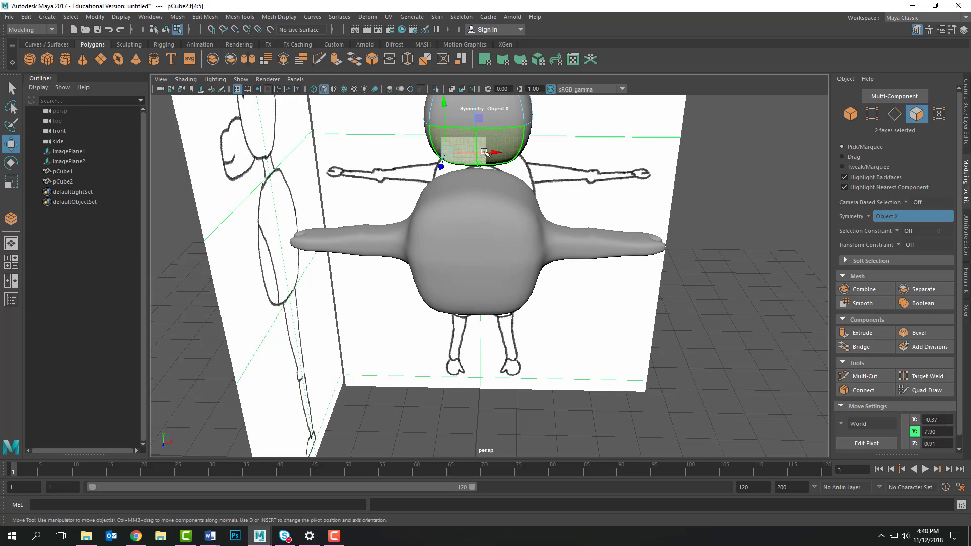
click(870, 216)
click(882, 219)
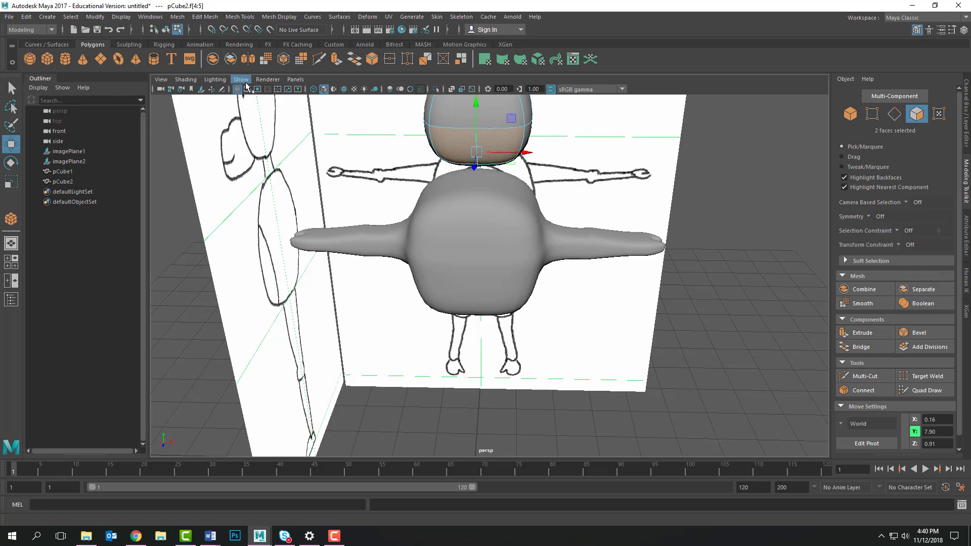
Step: Set up two side-by-side views with the orthographic side view next to the perspective view
click(12, 281)
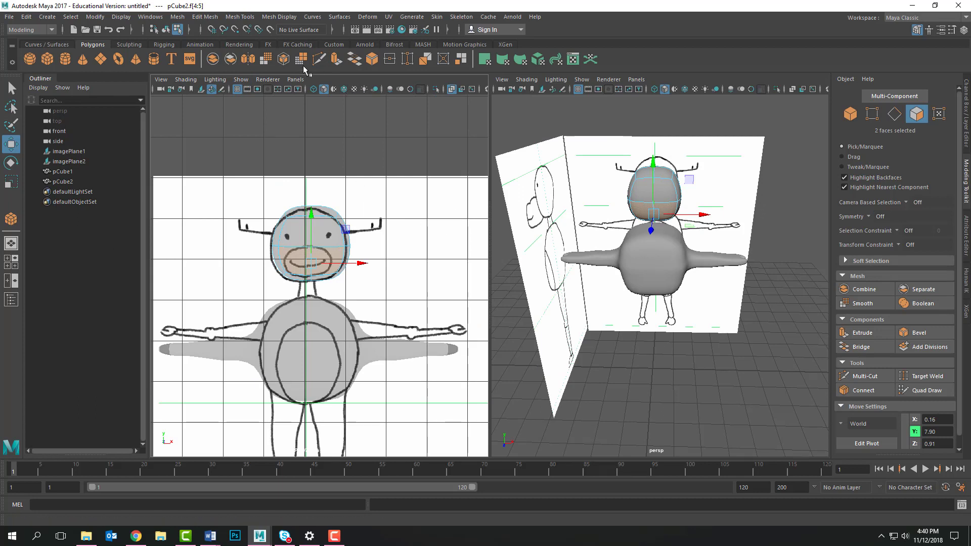
click(295, 80)
mouse_move(354, 111)
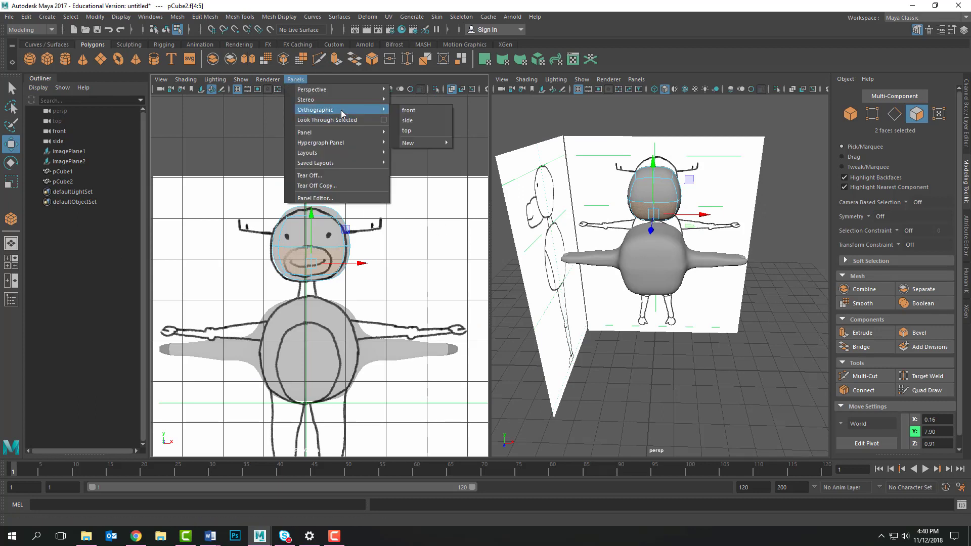
click(412, 125)
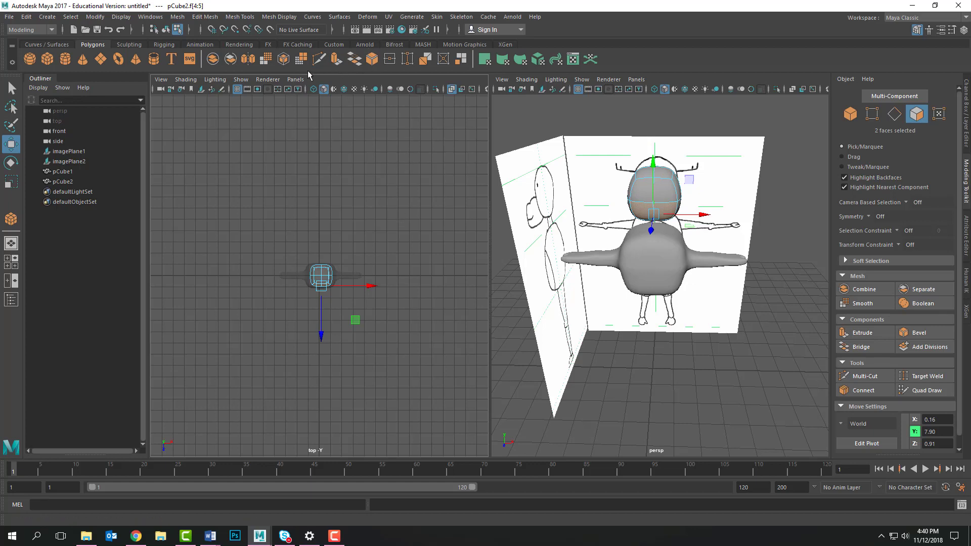
click(296, 80)
mouse_move(330, 112)
click(417, 119)
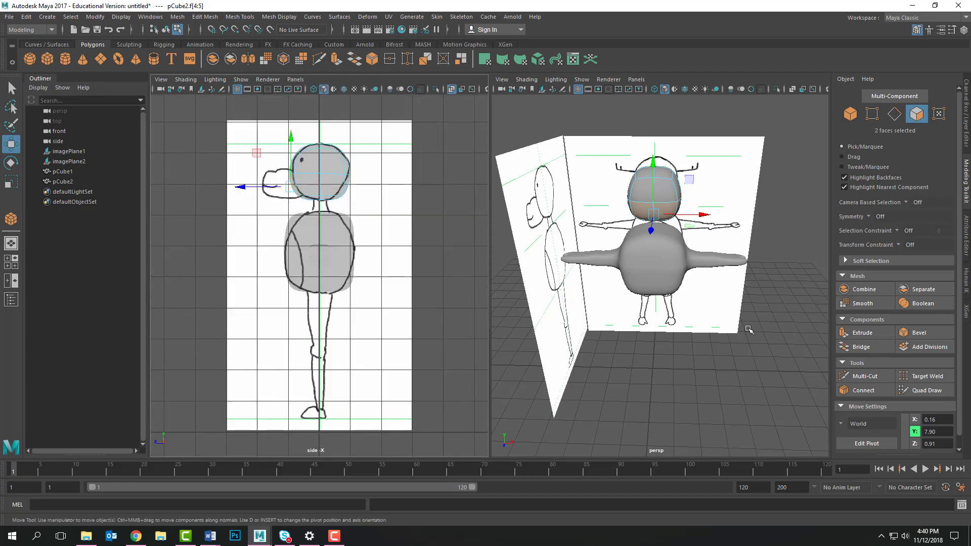
Step: Extrude the two lower front head faces with Local Translate Z 0.591 and try to rotate them in the side view
click(874, 334)
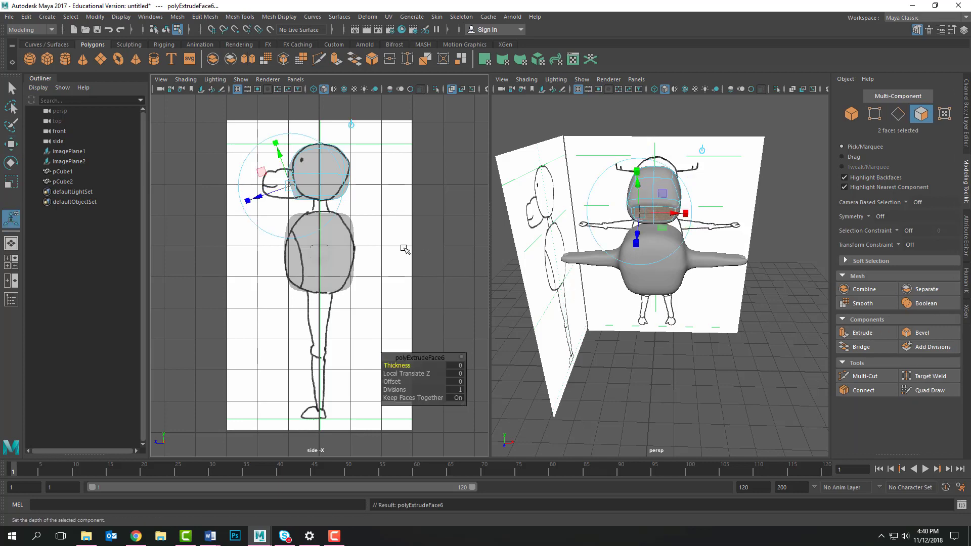
drag(256, 199, 238, 202)
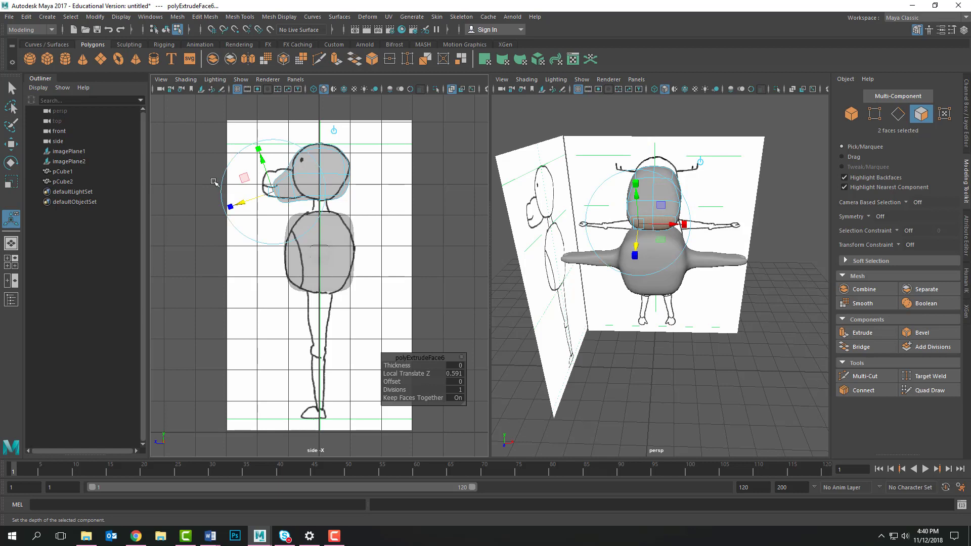
click(11, 163)
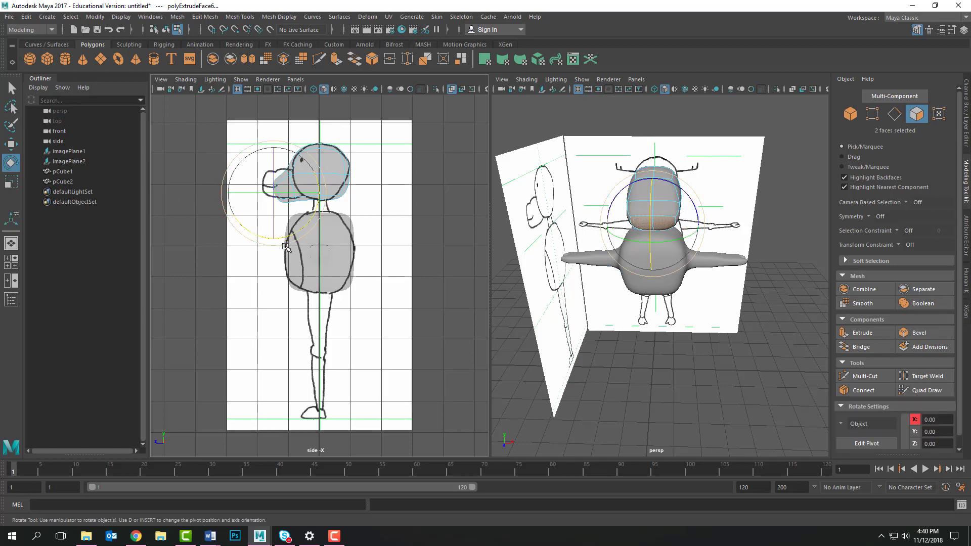
mouse_move(286, 247)
mouse_down()
mouse_move(203, 223)
mouse_move(298, 247)
mouse_up()
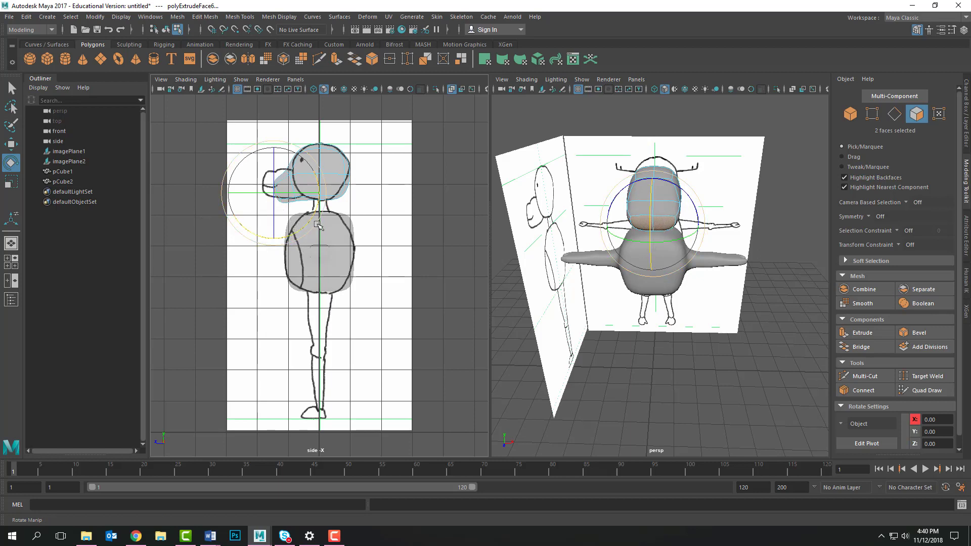
click(318, 225)
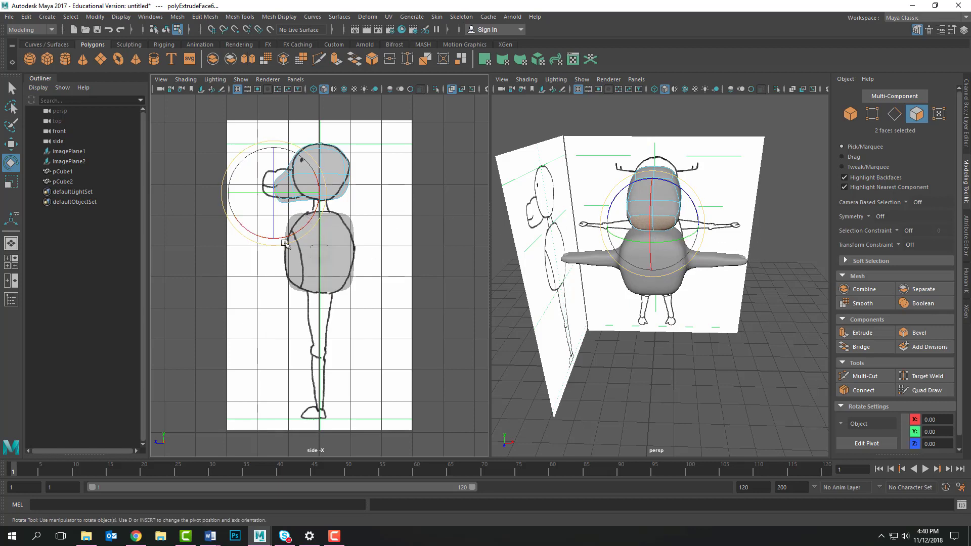
Step: Move the extruded muzzle faces to Y 7.89, Z 1.68 to match the snout in the side drawing
key(w)
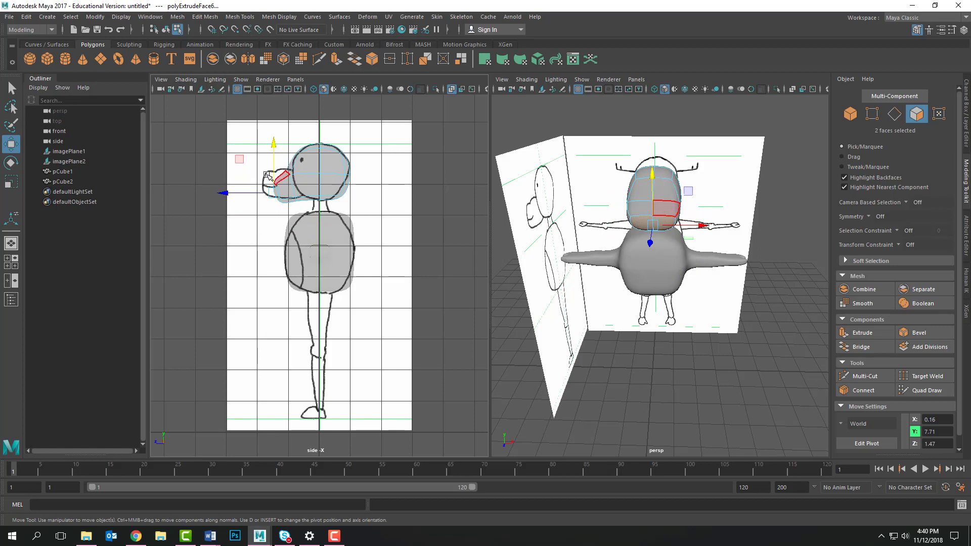
drag(276, 171, 244, 187)
click(250, 187)
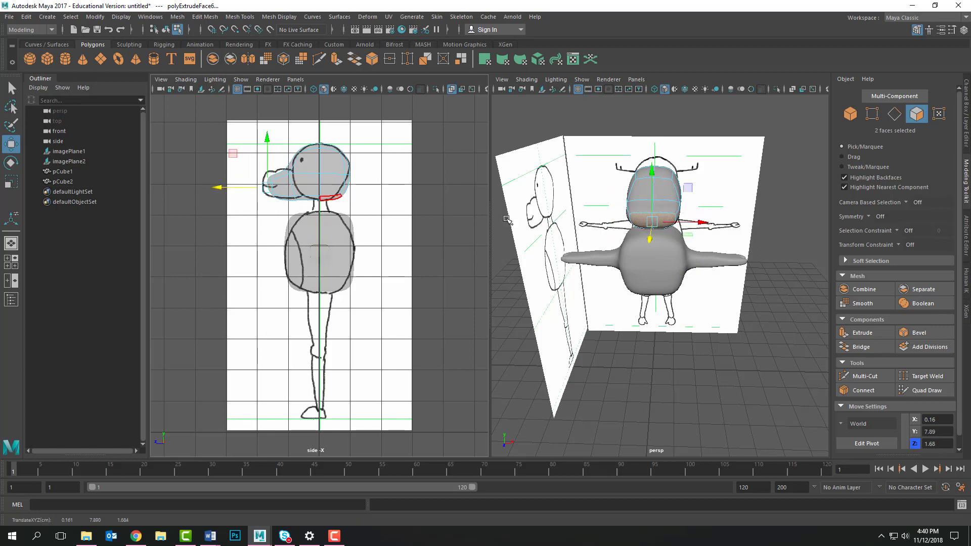
Step: Scale down the muzzle's front faces in width and height so the snout tapers
mouse_move(720, 241)
alt+mouse_down()
mouse_move(662, 253)
mouse_move(713, 254)
alt+mouse_up()
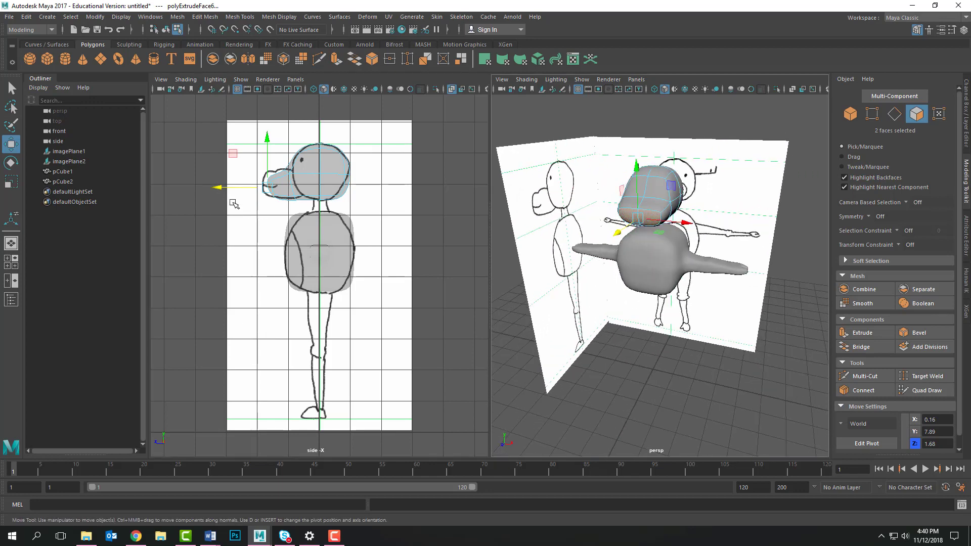
click(11, 181)
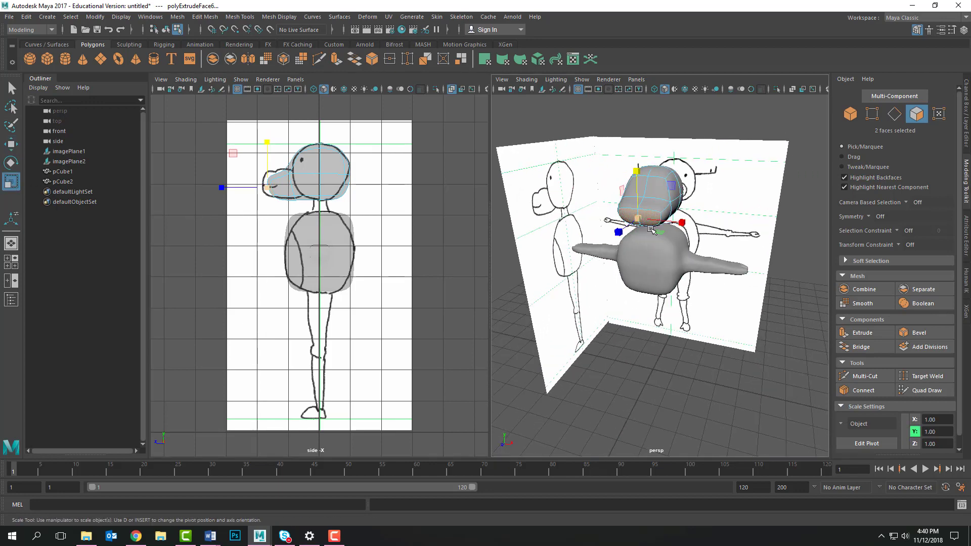
drag(685, 223, 671, 224)
drag(636, 176, 635, 199)
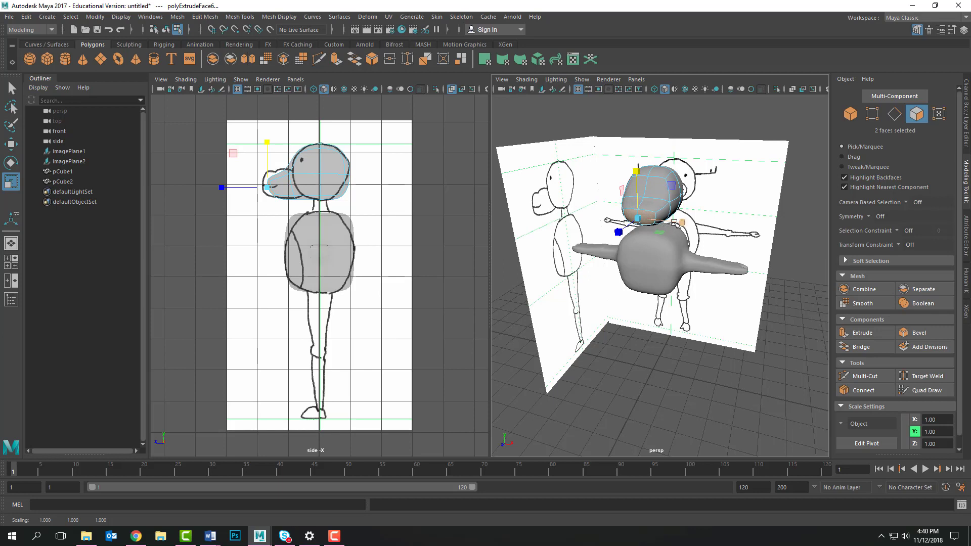
drag(675, 223, 676, 223)
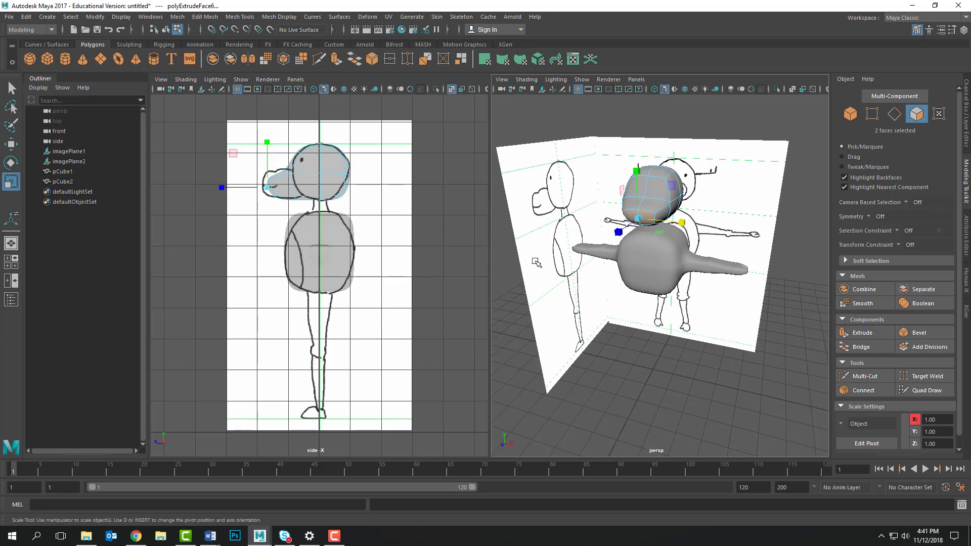
key(q)
Step: Extrude the two faces on the underside of the head downward with Local Translate Z 0.225 to start the neck
alt+drag(673, 213, 673, 273)
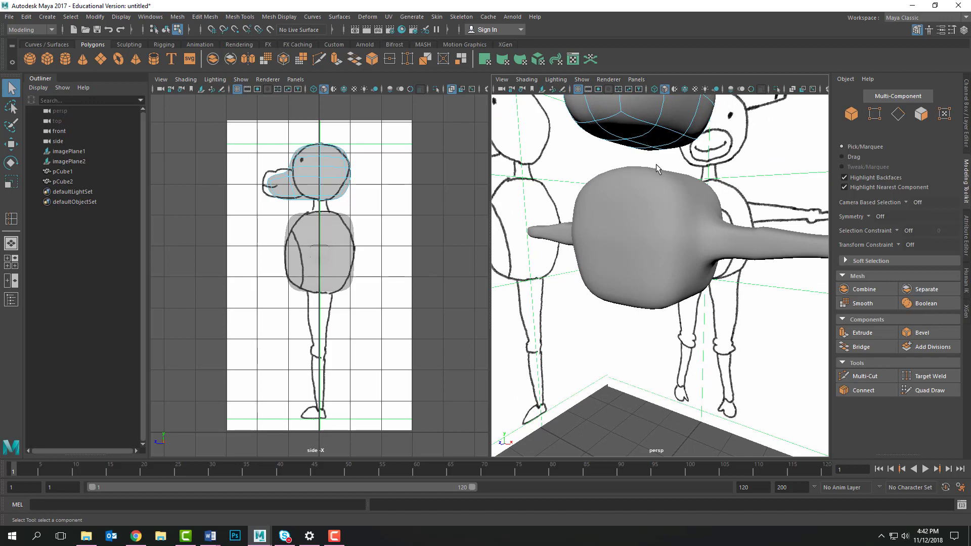
alt+drag(657, 168, 682, 139)
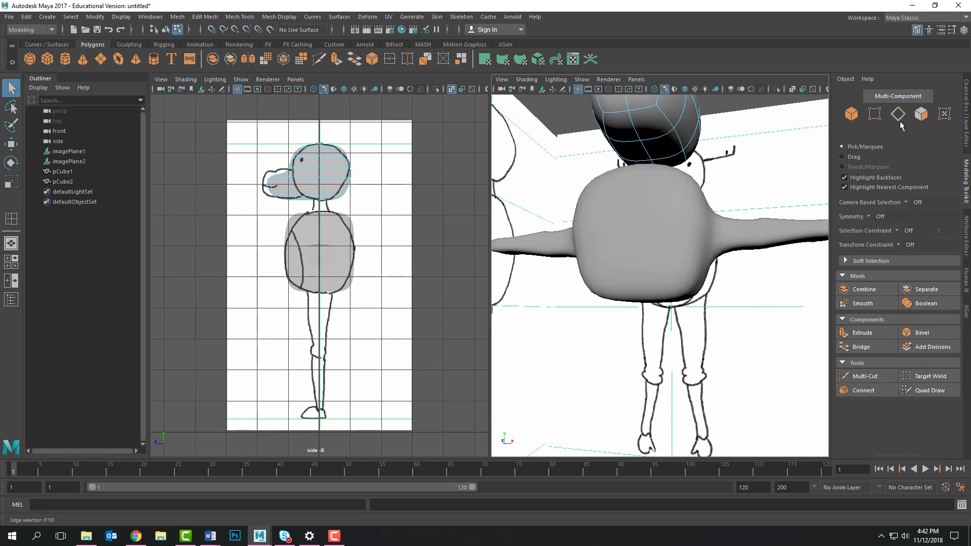
click(920, 114)
click(655, 147)
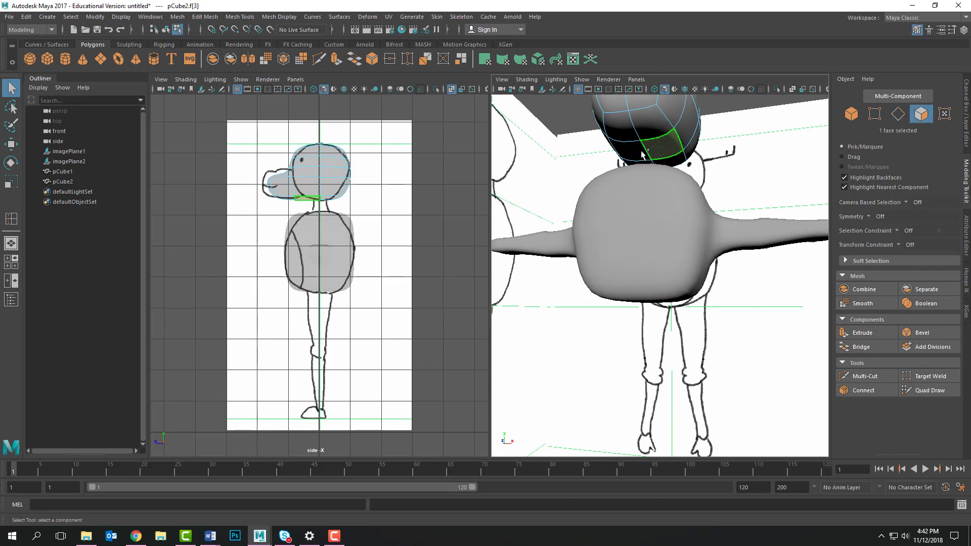
shift+click(630, 152)
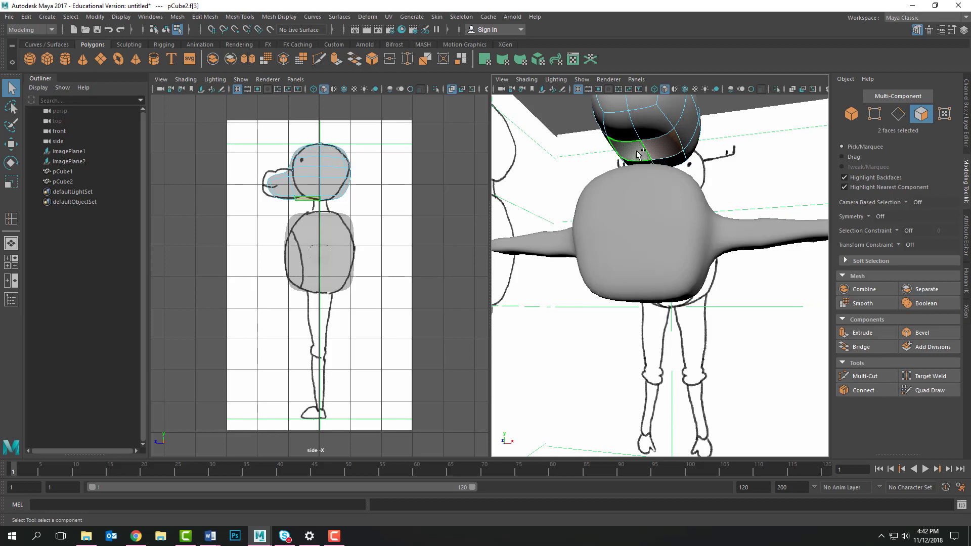
click(858, 335)
drag(628, 185, 627, 195)
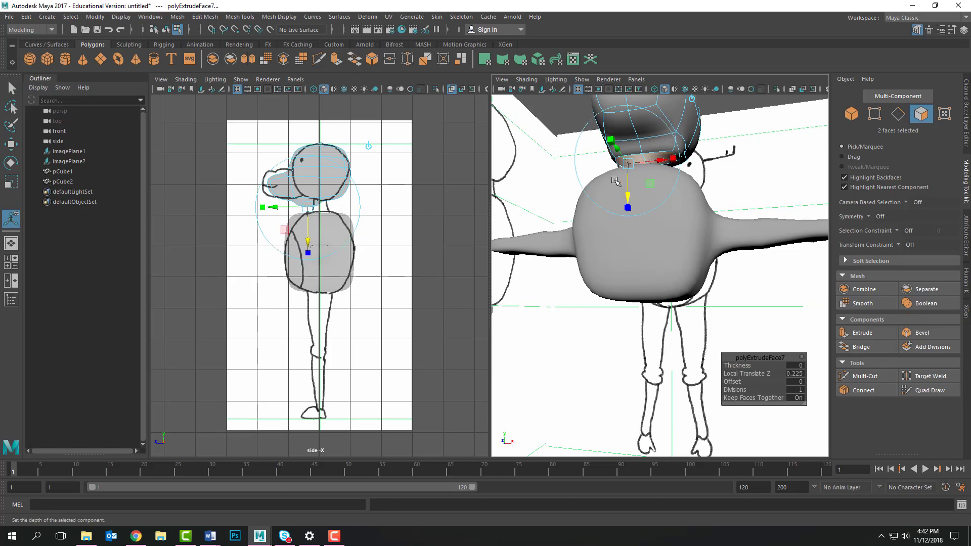
Step: Scale the extruded faces under the head narrower along X
click(11, 181)
drag(690, 157, 669, 158)
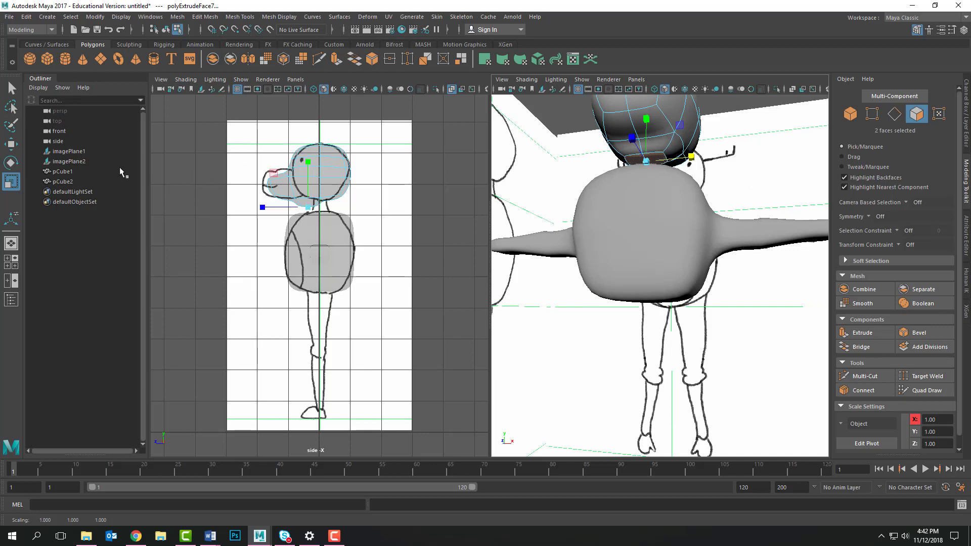
key(q)
Step: Combine the body pCube1 and the head pCube2 into a single polygon mesh
click(611, 194)
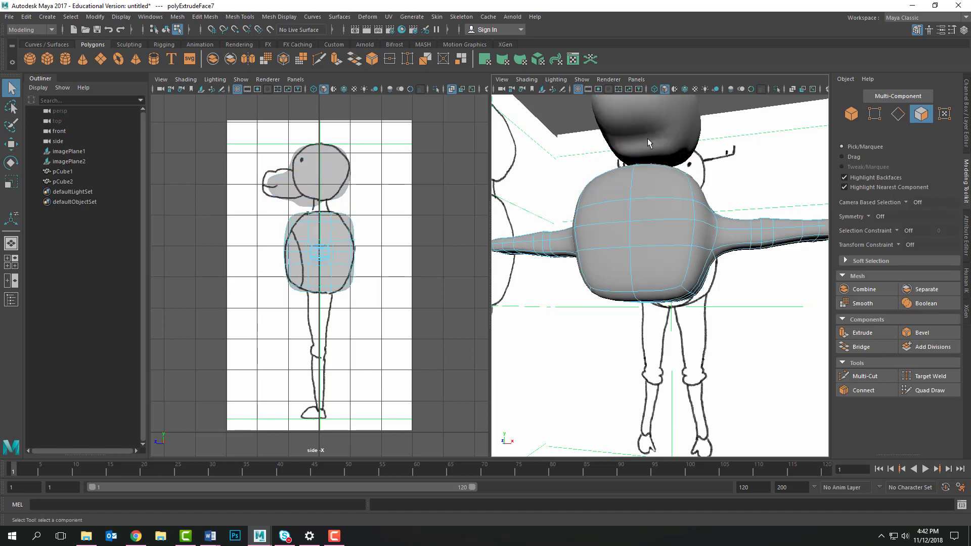
key(ctrl+z)
click(645, 233)
click(852, 114)
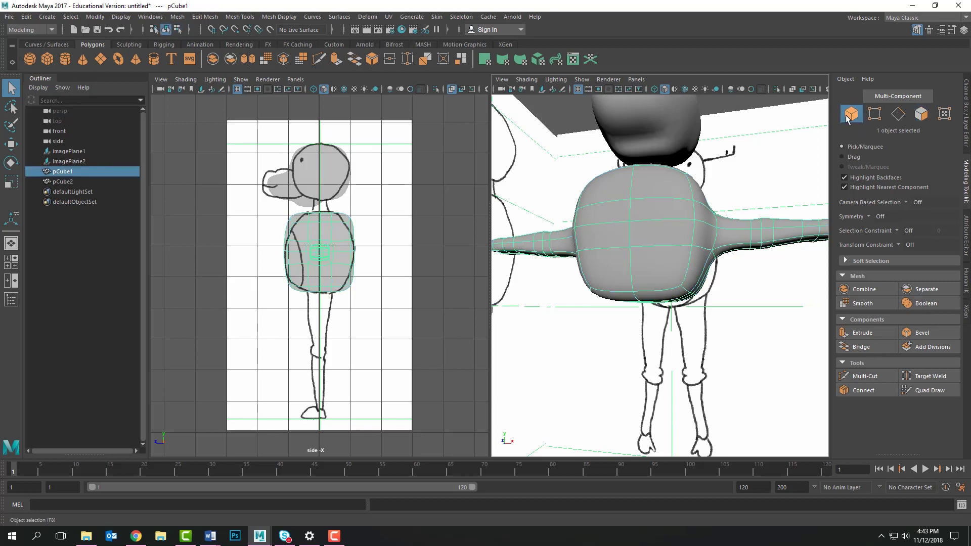
shift+click(666, 122)
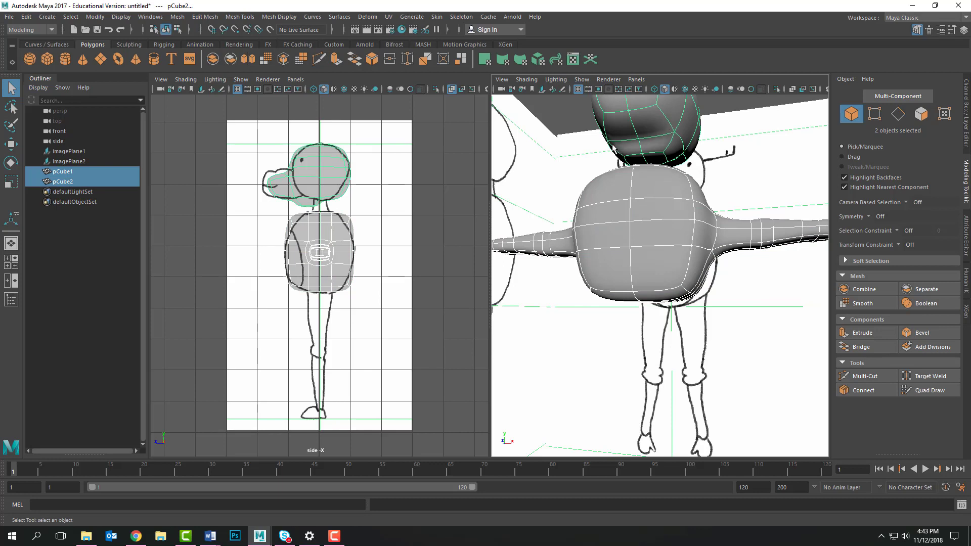
click(177, 17)
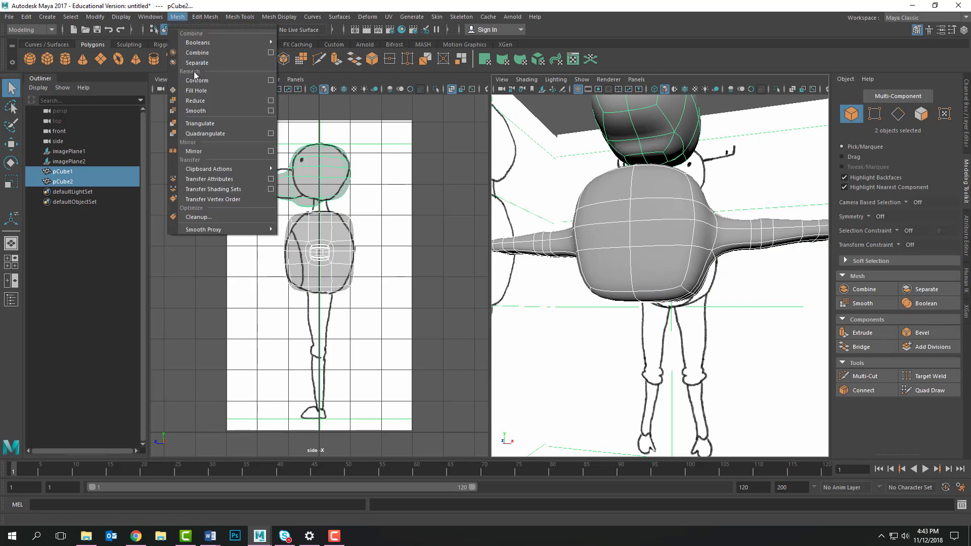
click(202, 53)
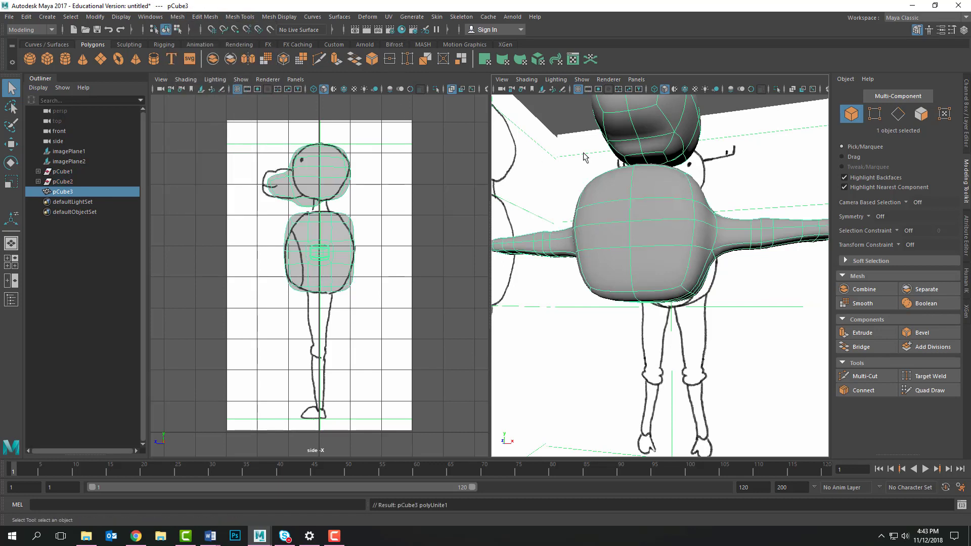
Step: Check the combined mesh from the front, select it and show it in a single perspective view
click(632, 212)
alt+drag(691, 203, 681, 190)
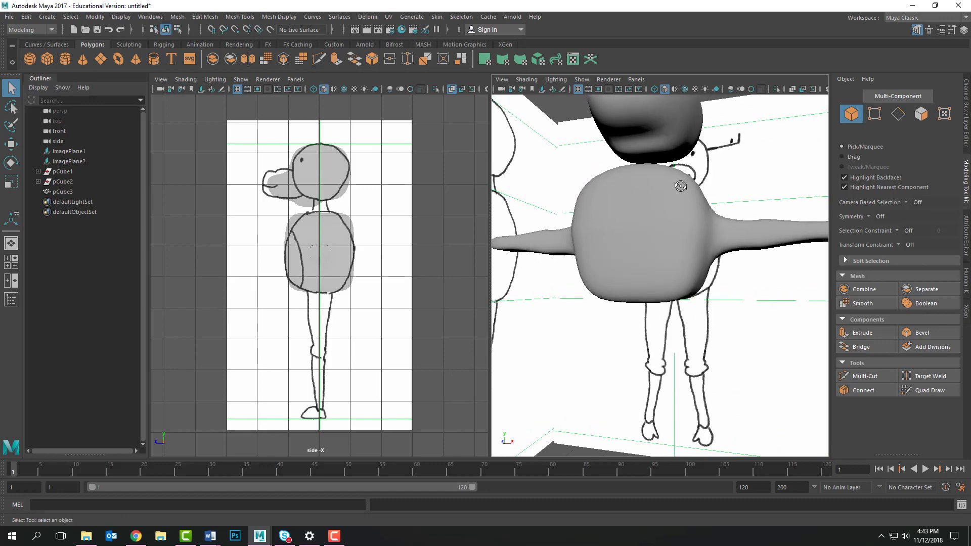
scroll(681, 190, down, 3)
scroll(681, 190, up, 5)
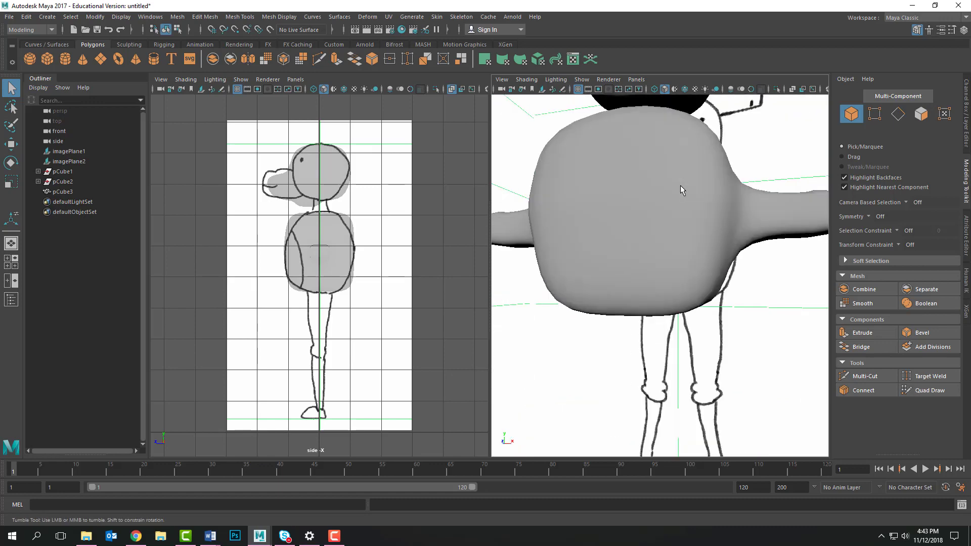
mouse_move(680, 190)
alt+mouse_down()
mouse_move(682, 200)
mouse_move(677, 187)
alt+mouse_up()
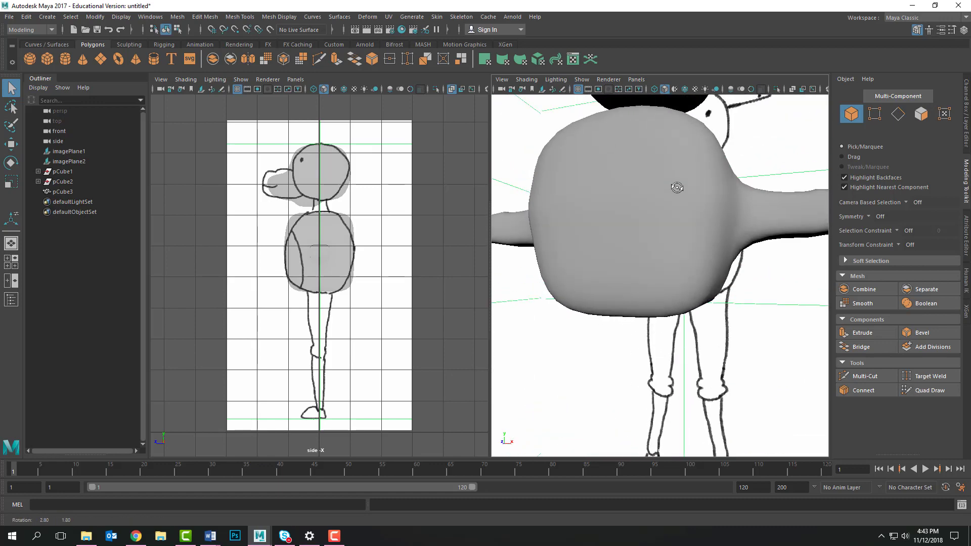
click(654, 99)
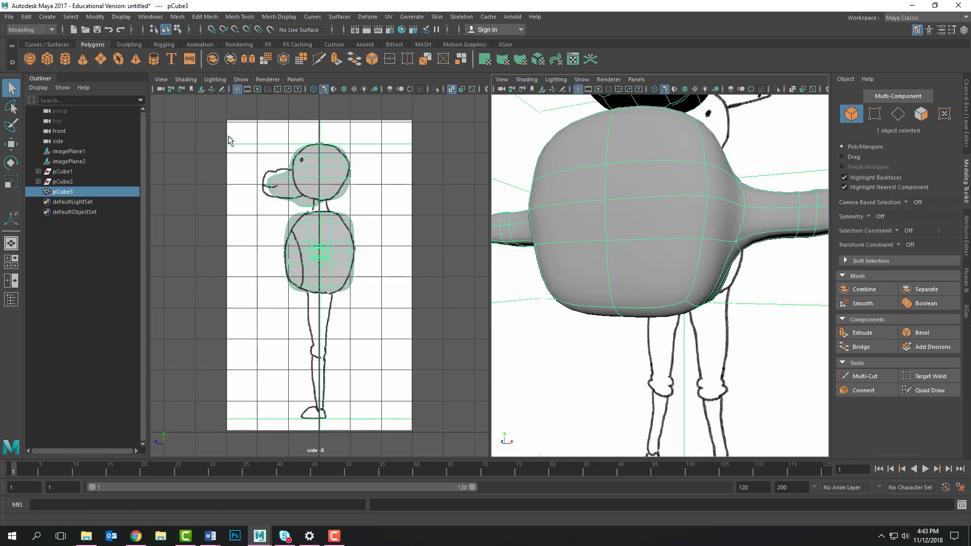
click(11, 245)
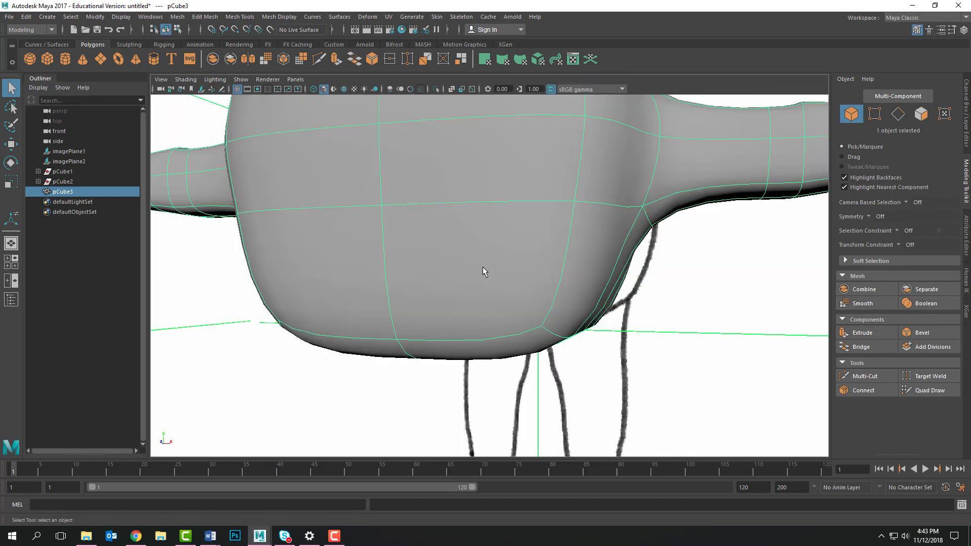
Step: Delete the two faces closing the underside of the neck extrusion beneath the head, using 2D Pan/Zoom to reach them
click(161, 79)
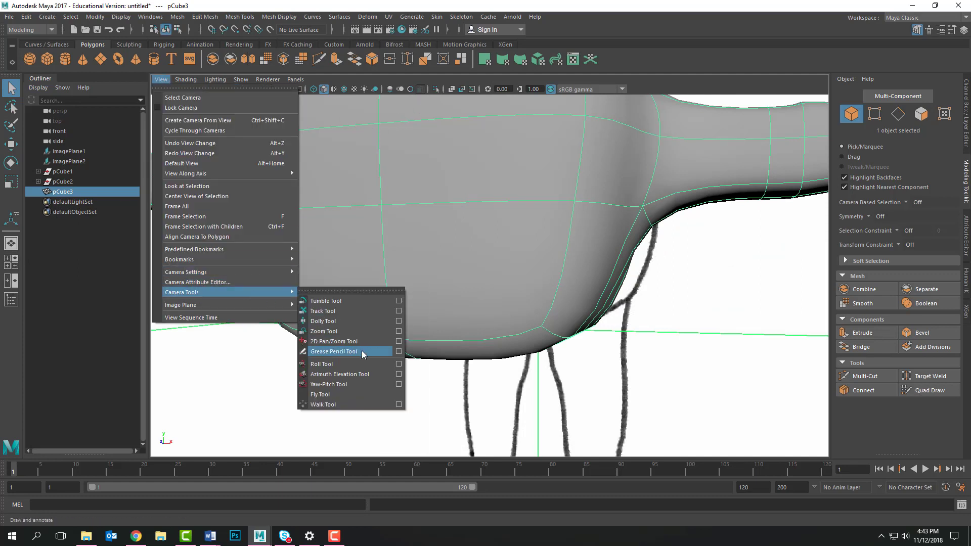
click(355, 342)
drag(449, 147, 458, 344)
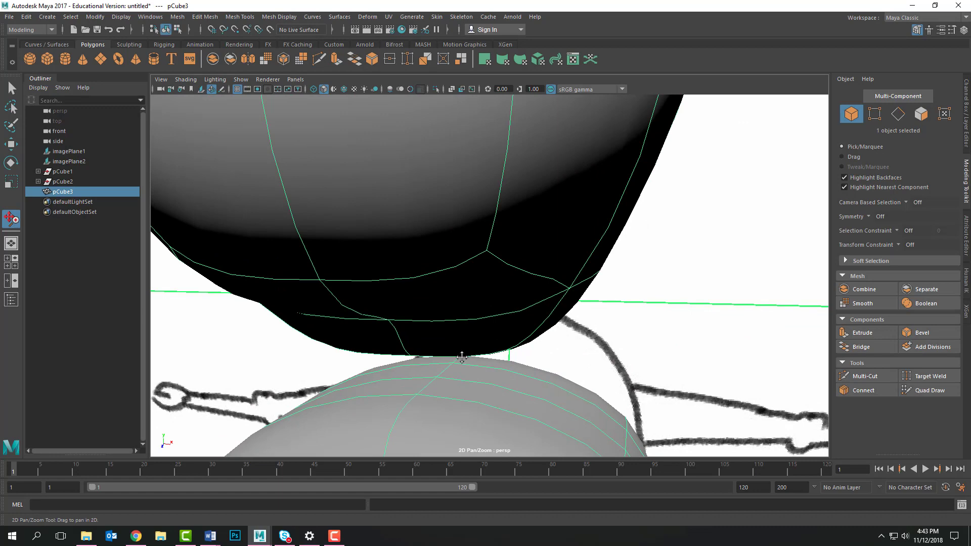
alt+drag(462, 372, 462, 355)
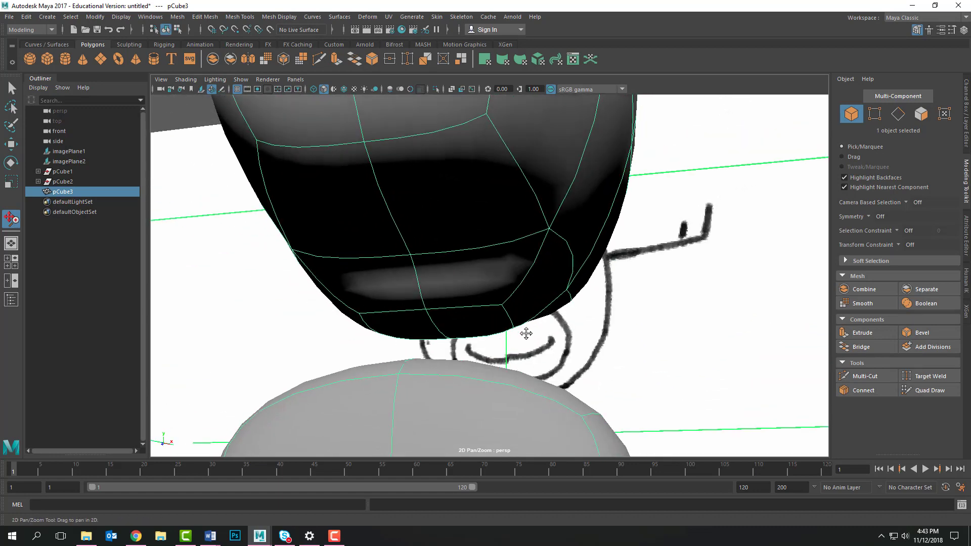
mouse_move(451, 361)
alt+mouse_down()
mouse_move(444, 340)
mouse_move(448, 349)
alt+mouse_up()
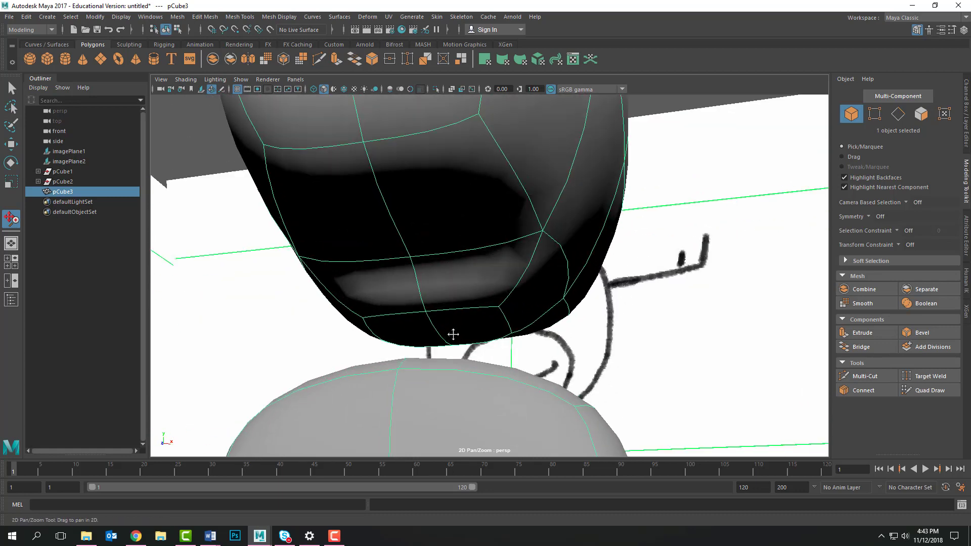
click(921, 115)
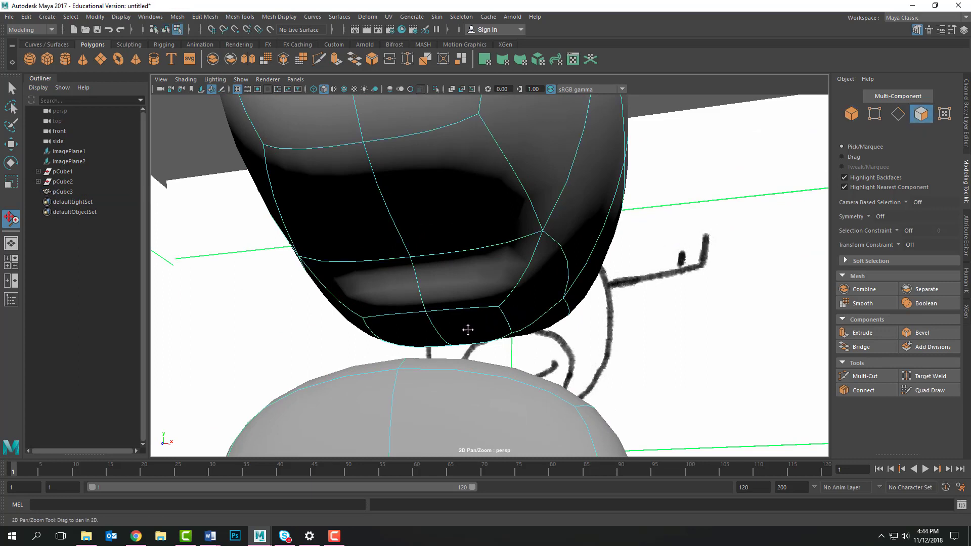
click(11, 88)
click(480, 337)
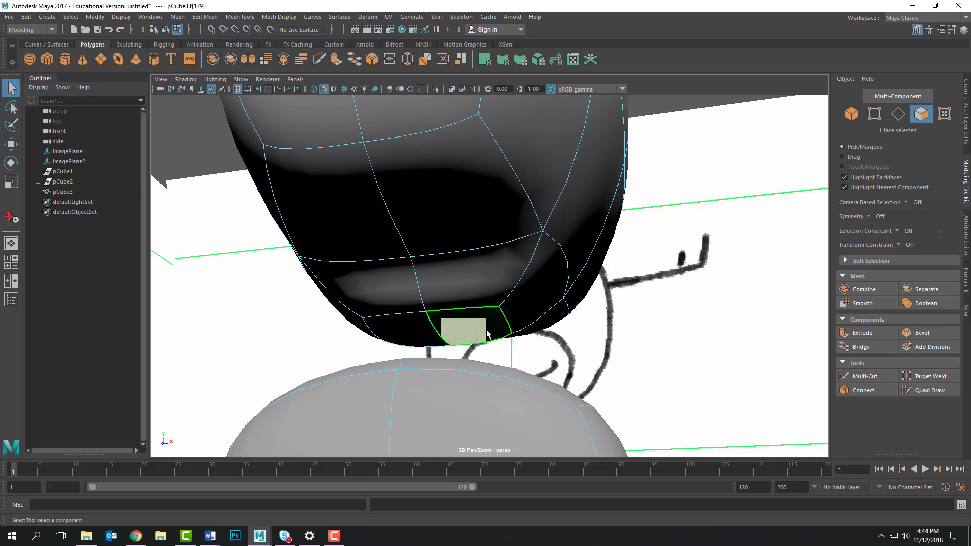
shift+click(419, 340)
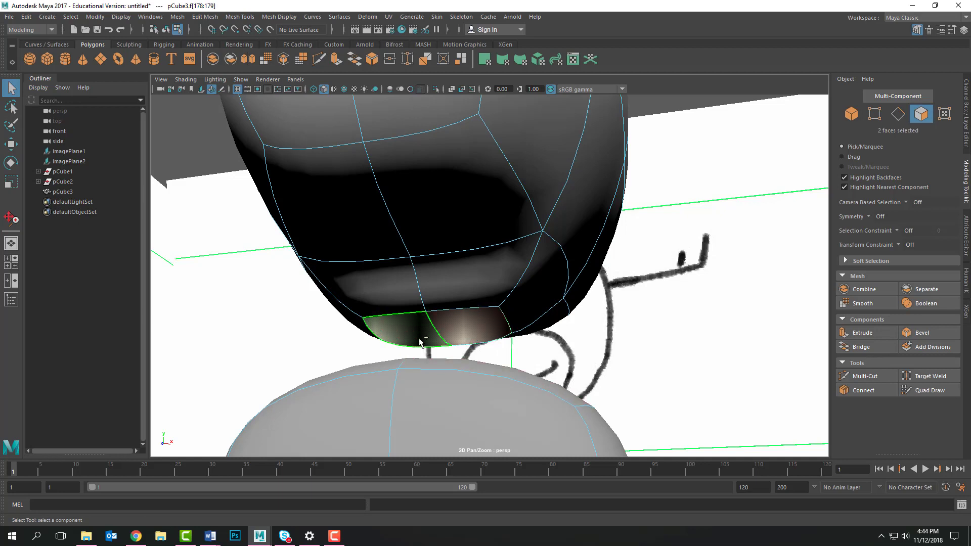
key(Delete)
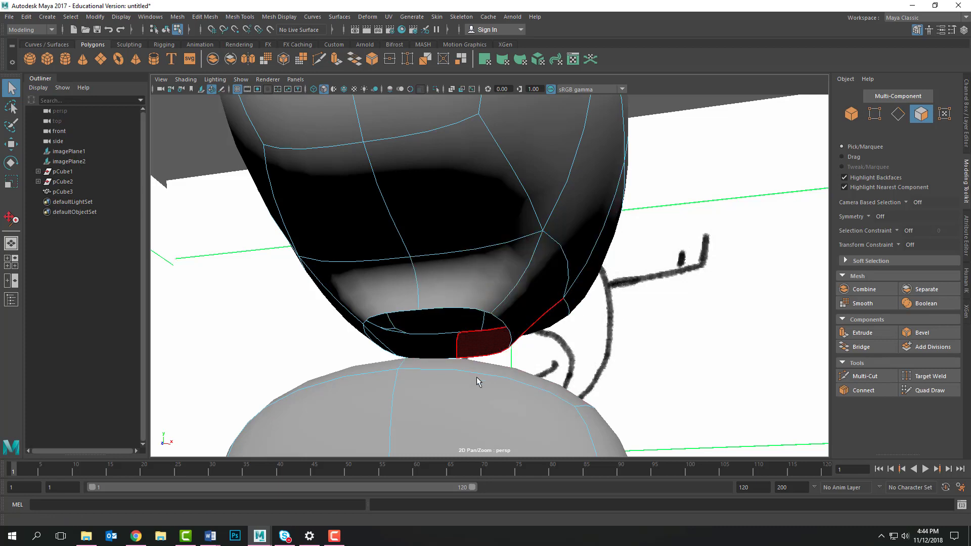
Step: Insert two vertical edge loops through the top of the body, one on each side of its centre line
alt+drag(477, 380, 487, 395)
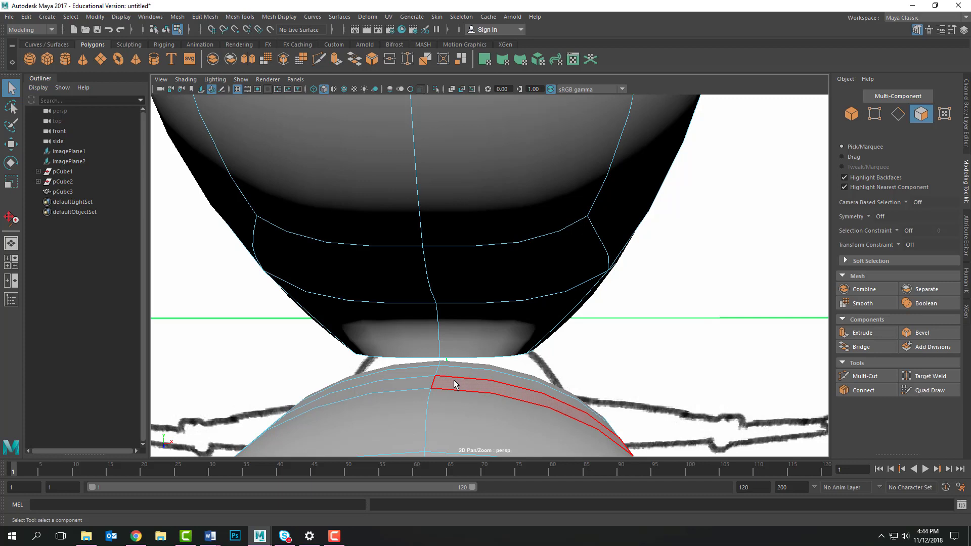
click(851, 114)
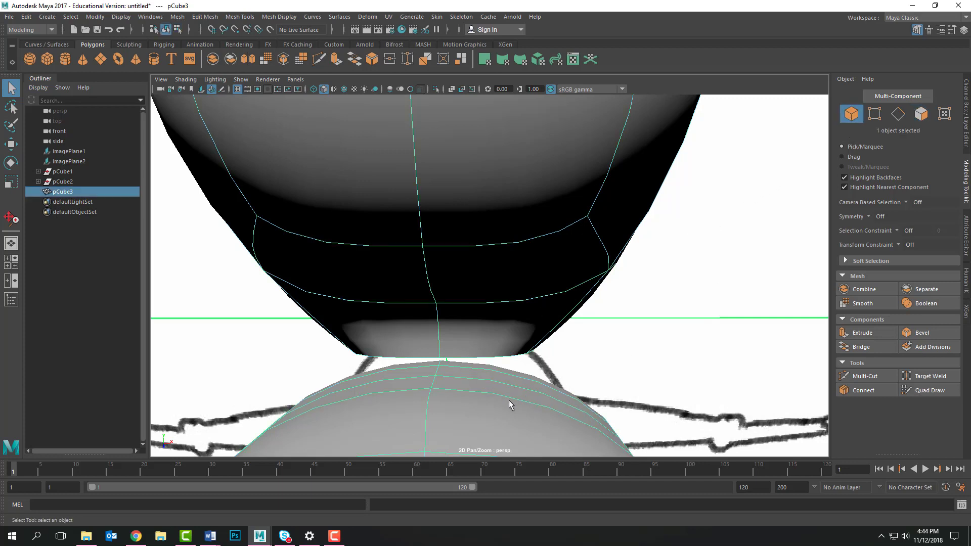
click(239, 16)
click(258, 93)
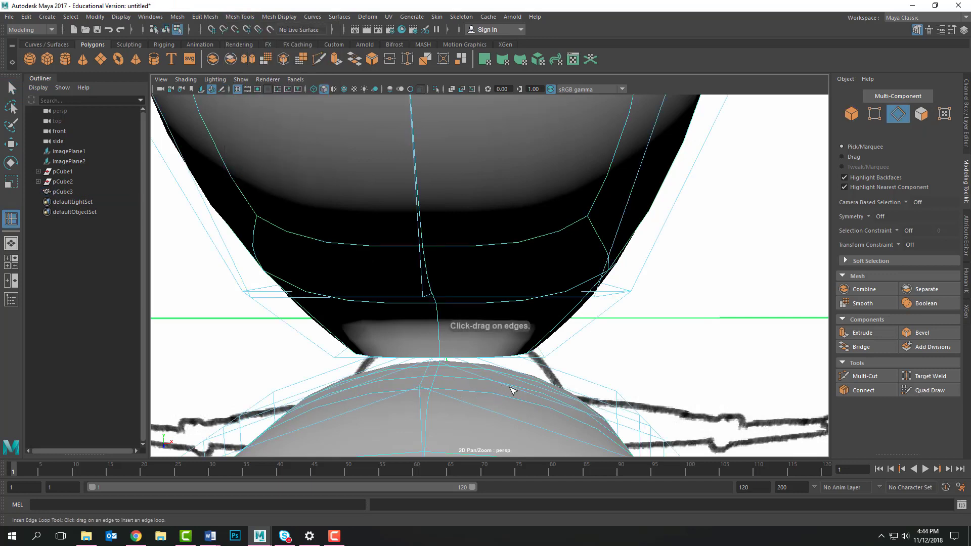
drag(512, 390, 491, 390)
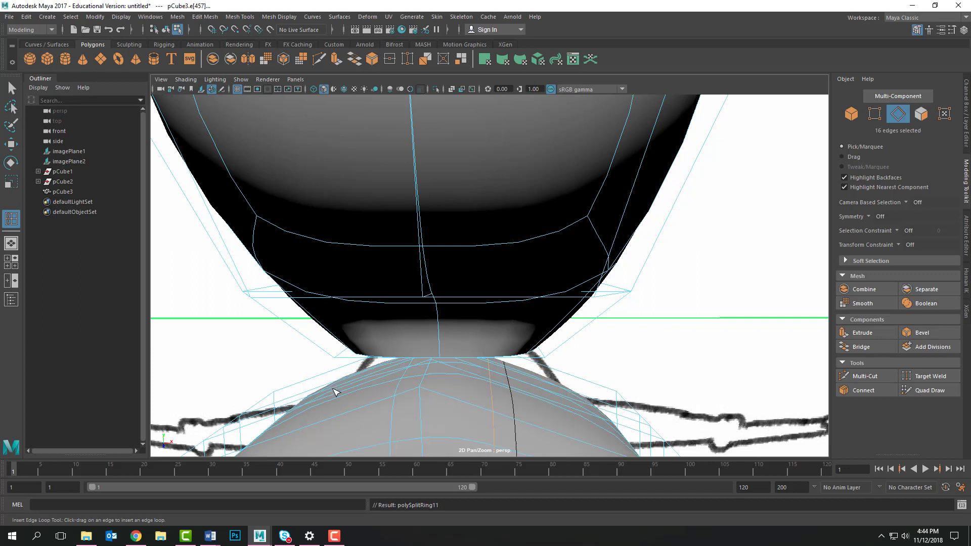
drag(331, 388, 379, 388)
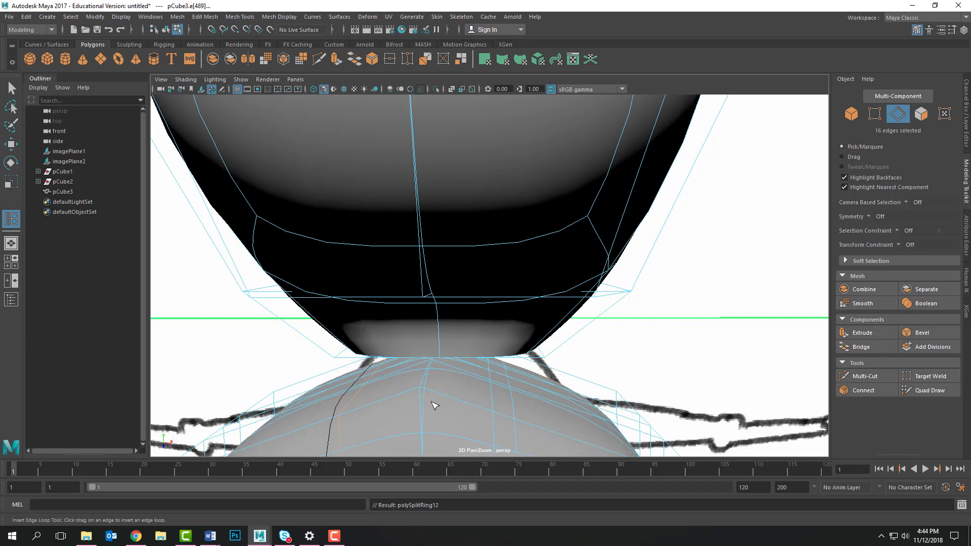
key(F8)
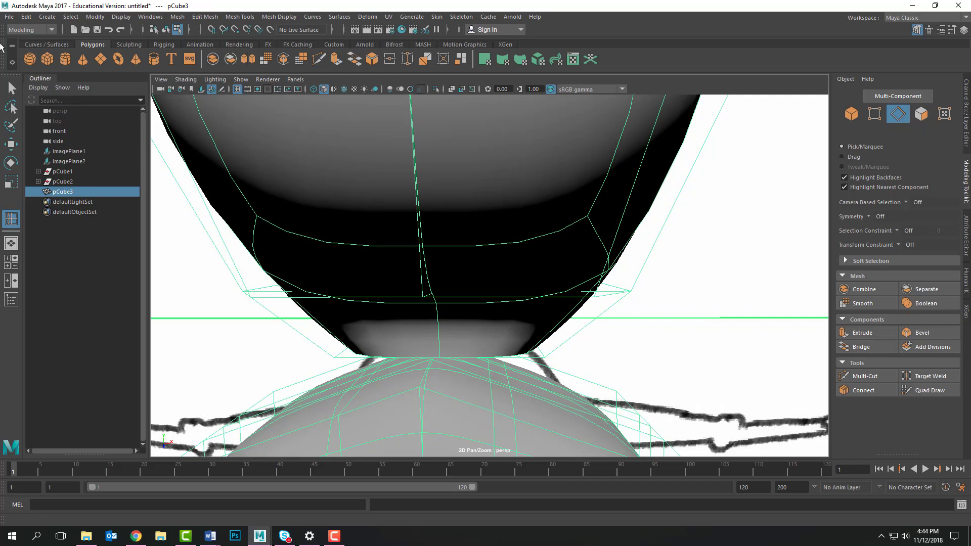
click(11, 88)
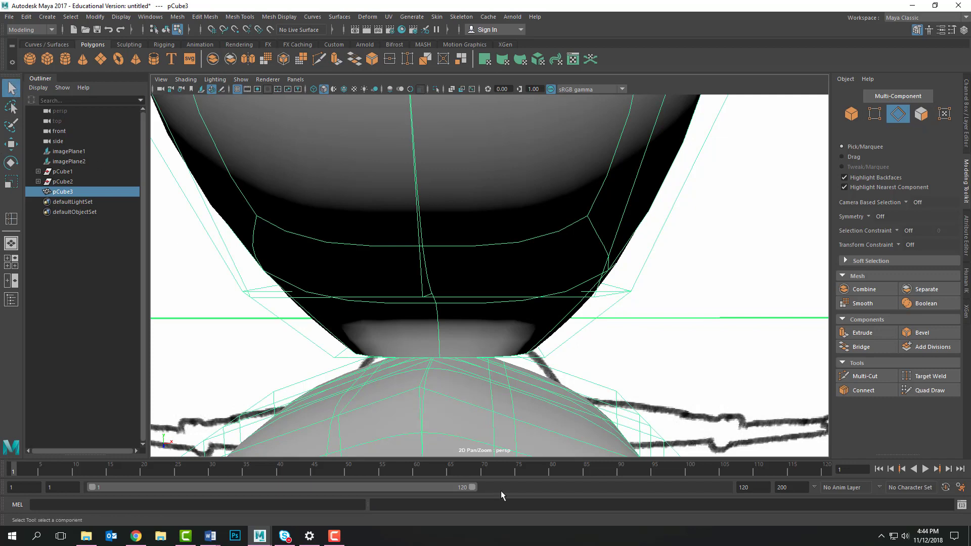
Step: Delete the two faces at the top centre of the body, between the new edge loops, to open it below the neck
key(F8)
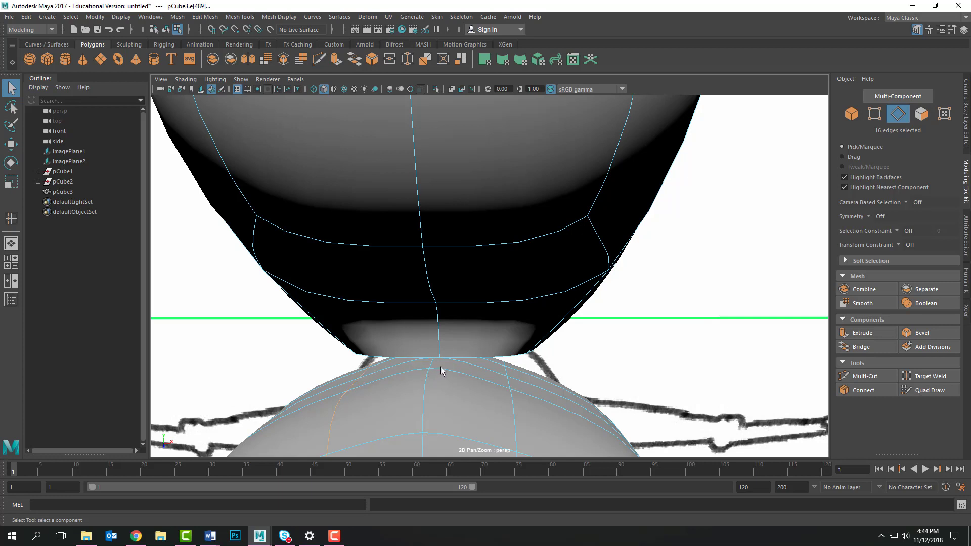
key(F11)
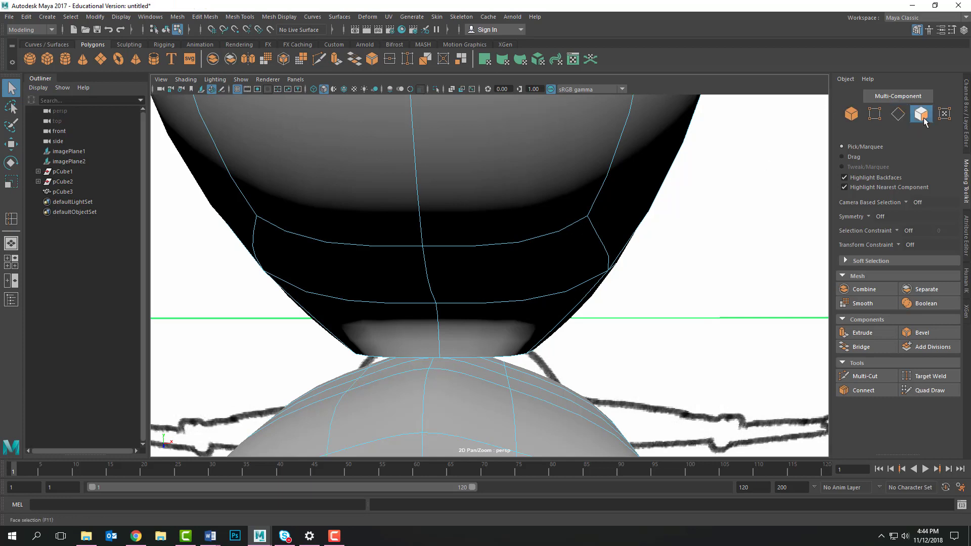
click(477, 378)
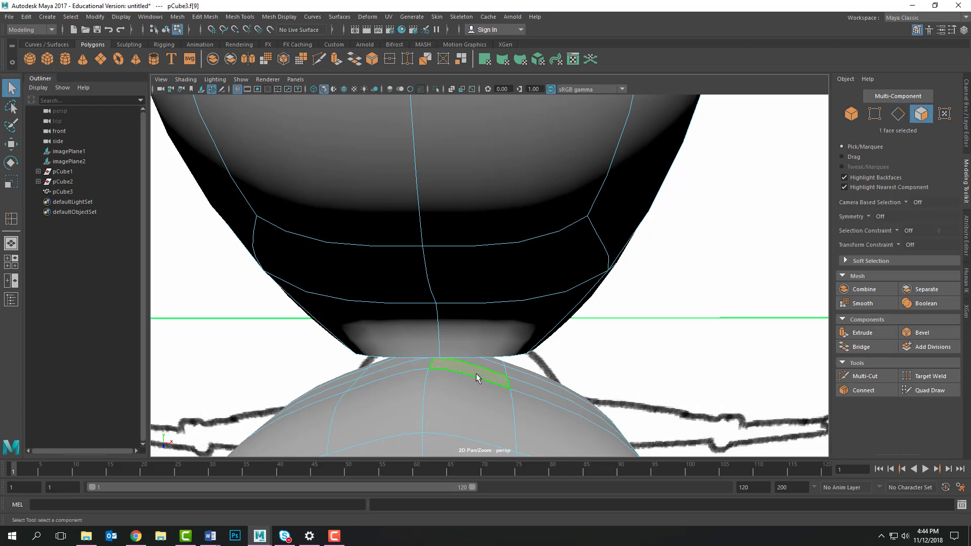
shift+click(385, 380)
key(Delete)
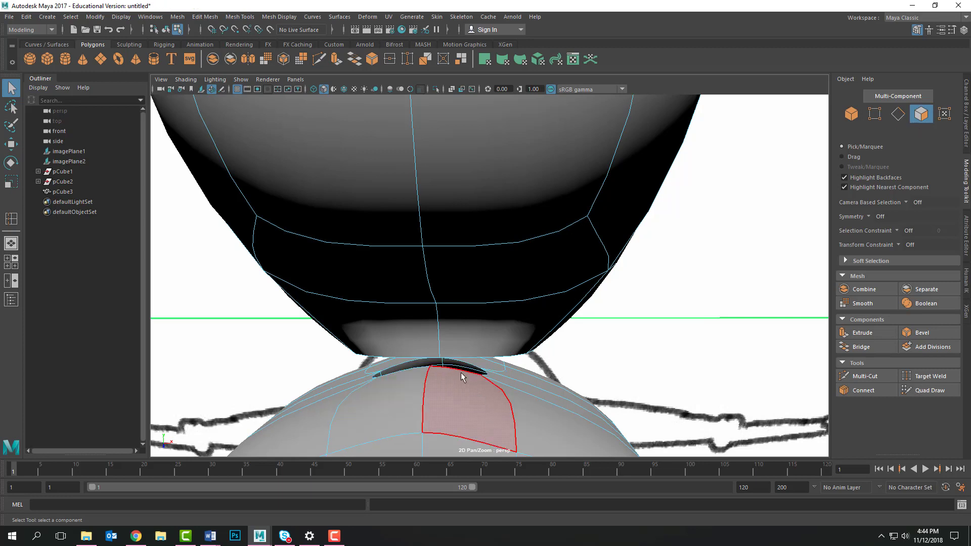
Step: Bridge the complete edge loop of the body opening to the edge loop of the neck opening with 0 divisions
click(897, 114)
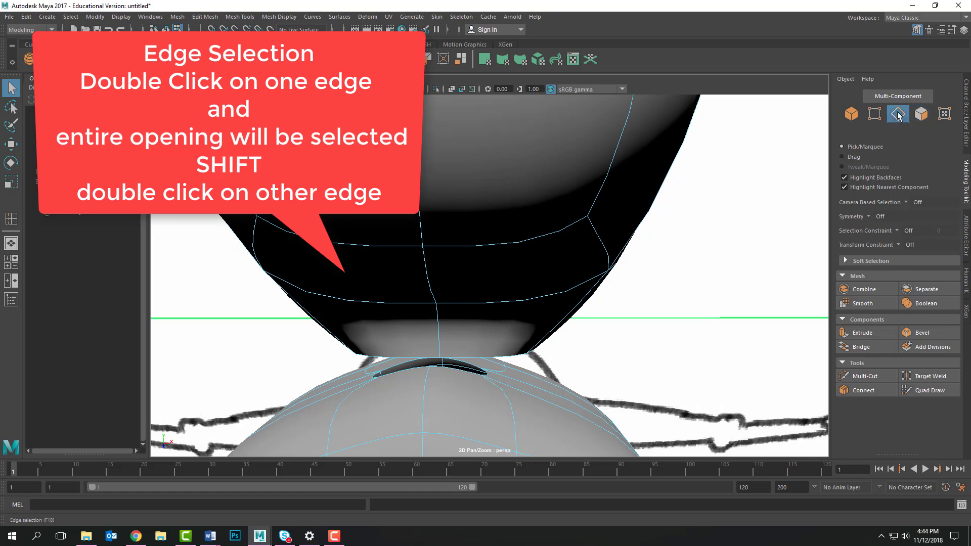
double_click(448, 370)
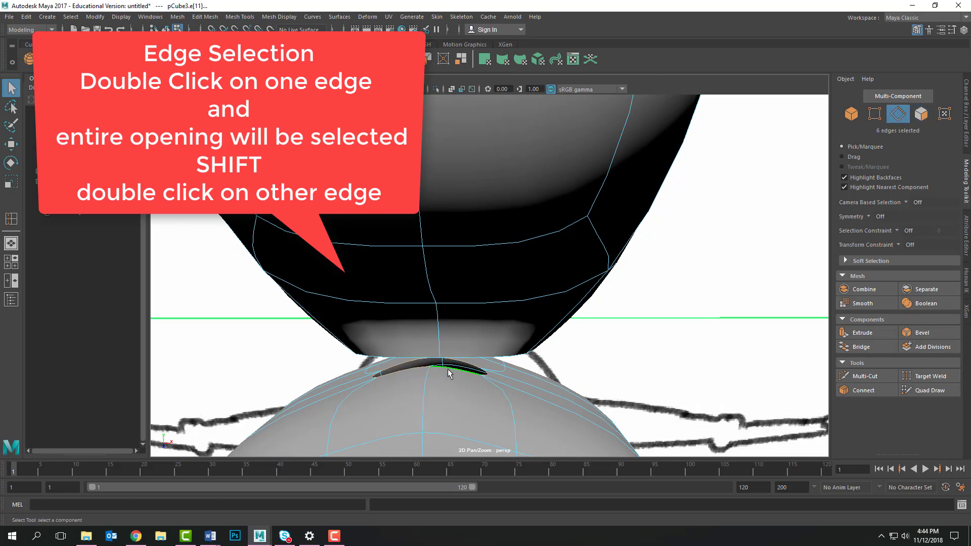
alt+drag(456, 380, 456, 351)
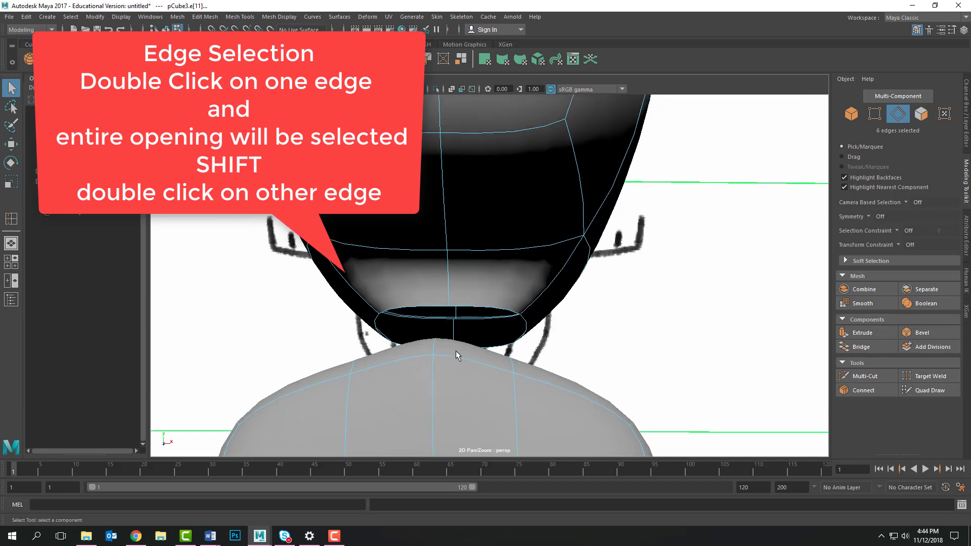
shift+double_click(476, 307)
click(860, 347)
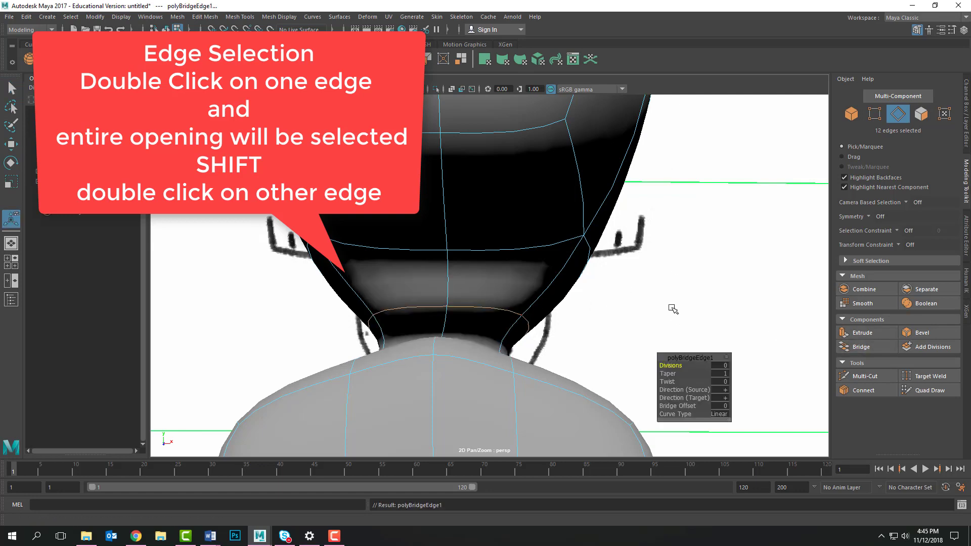
alt+drag(674, 310, 564, 329)
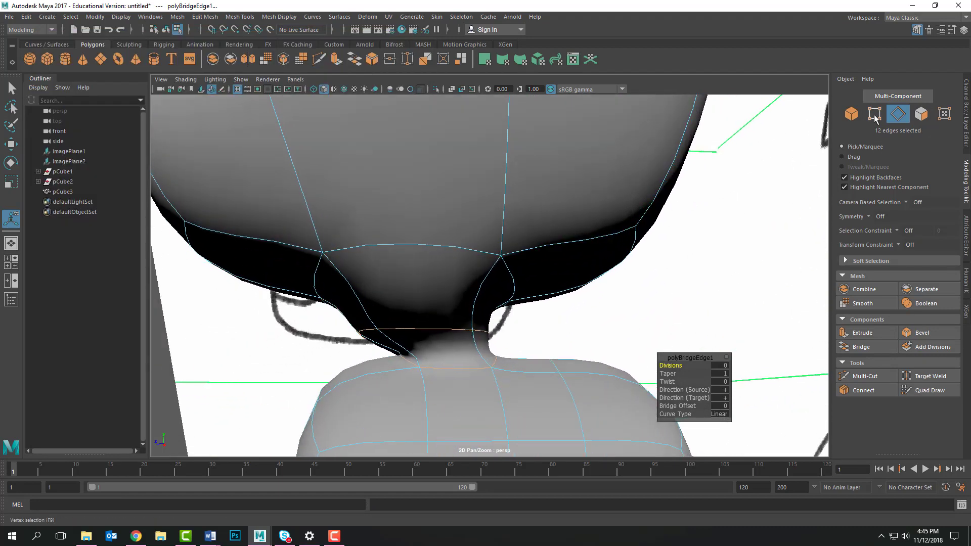
key(F9)
click(377, 330)
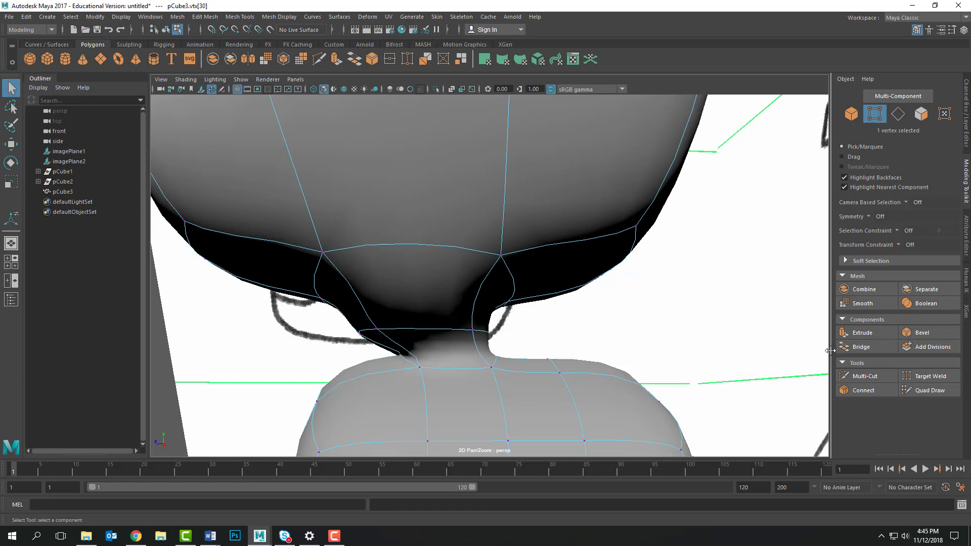
click(466, 353)
key(f)
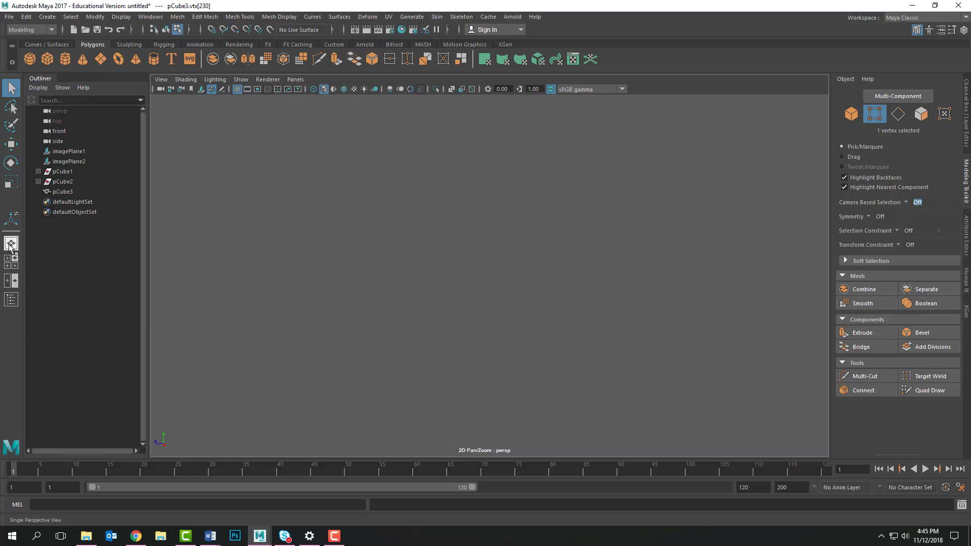
Step: In the four-view layout, frame everything in the front and side views and turn off 2D Pan/Zoom in the perspective view
click(11, 262)
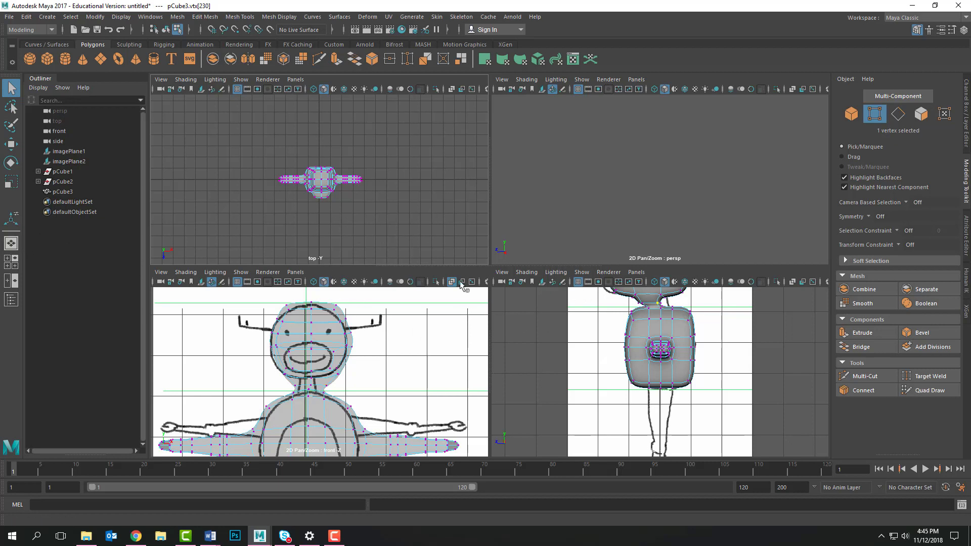
key(a)
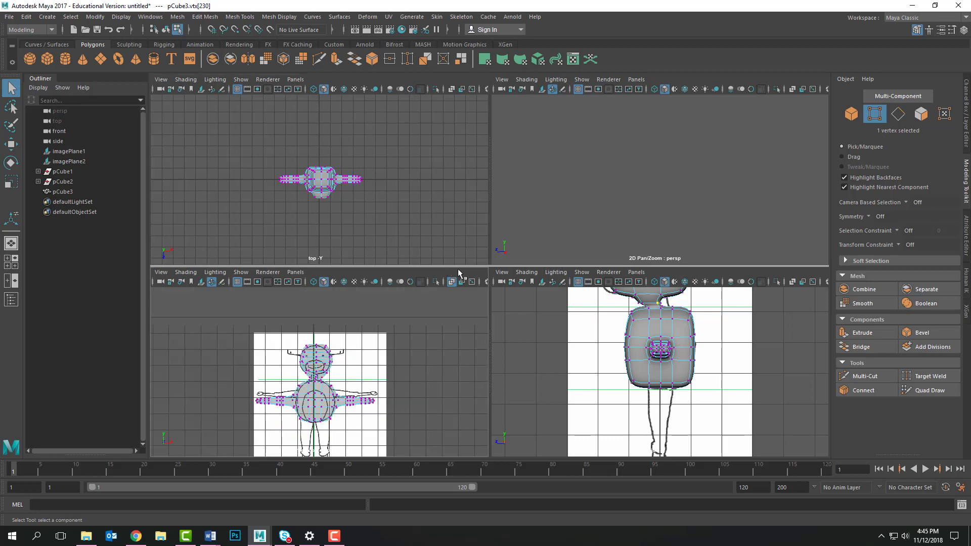
key(a)
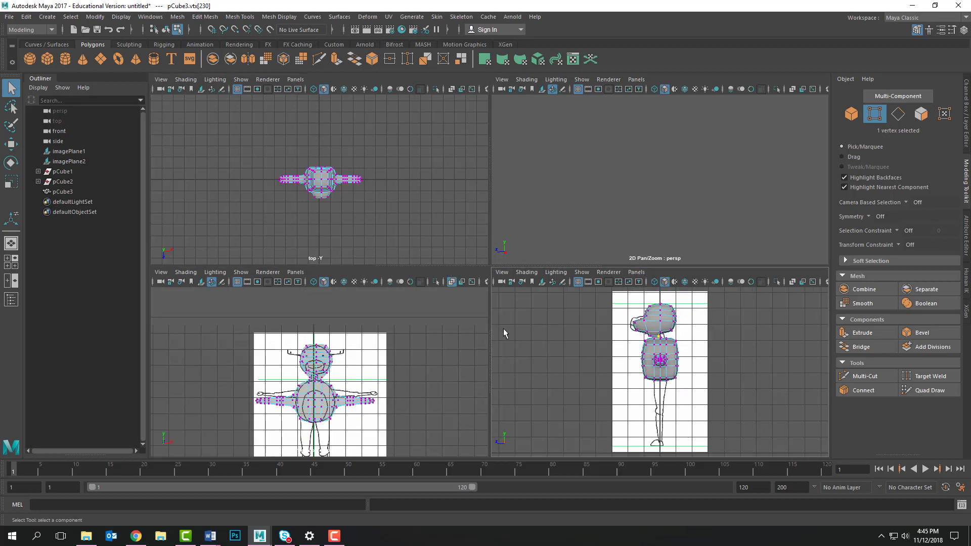
scroll(352, 334, down, 2)
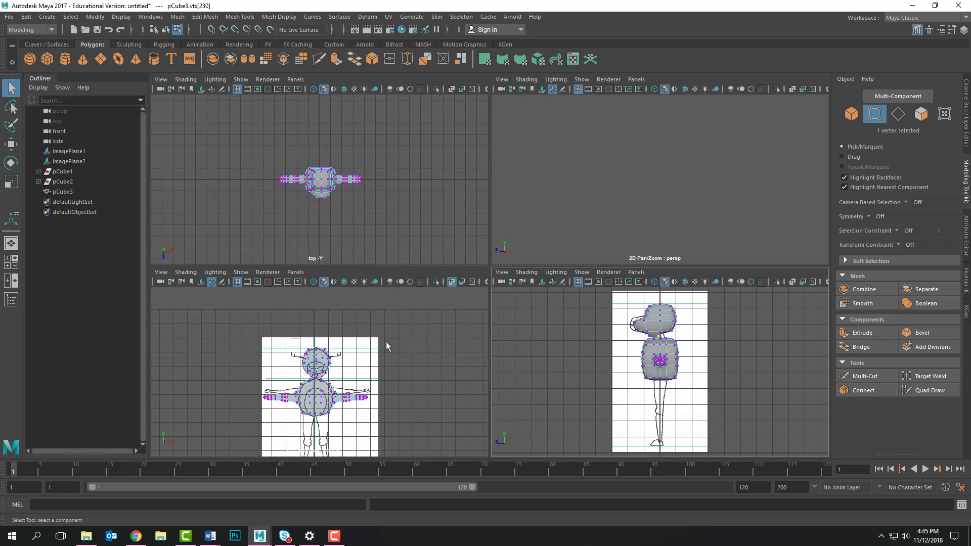
click(403, 343)
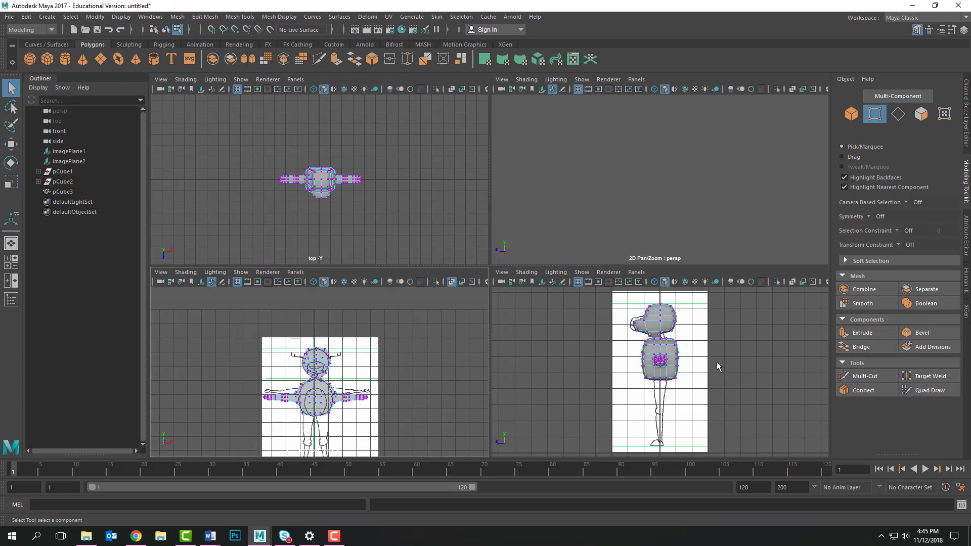
click(686, 87)
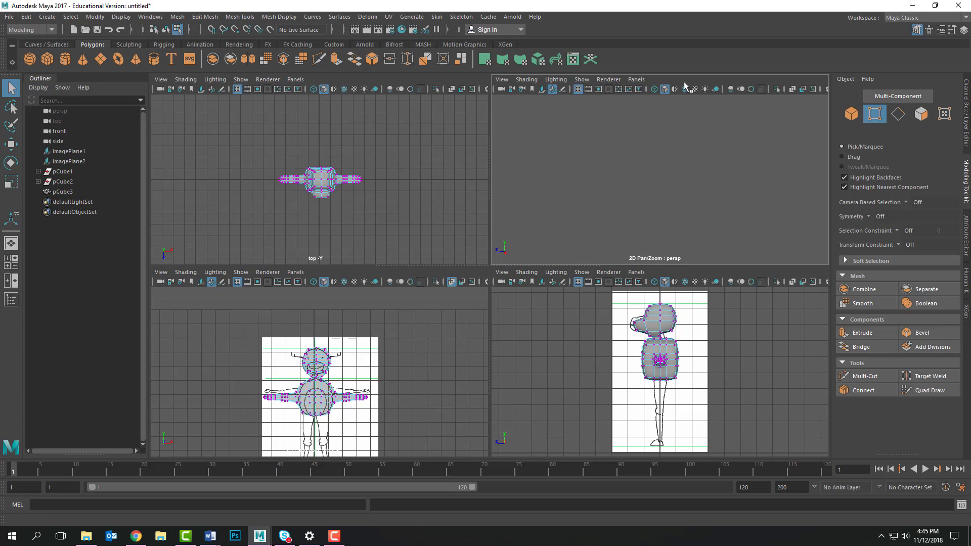
click(561, 90)
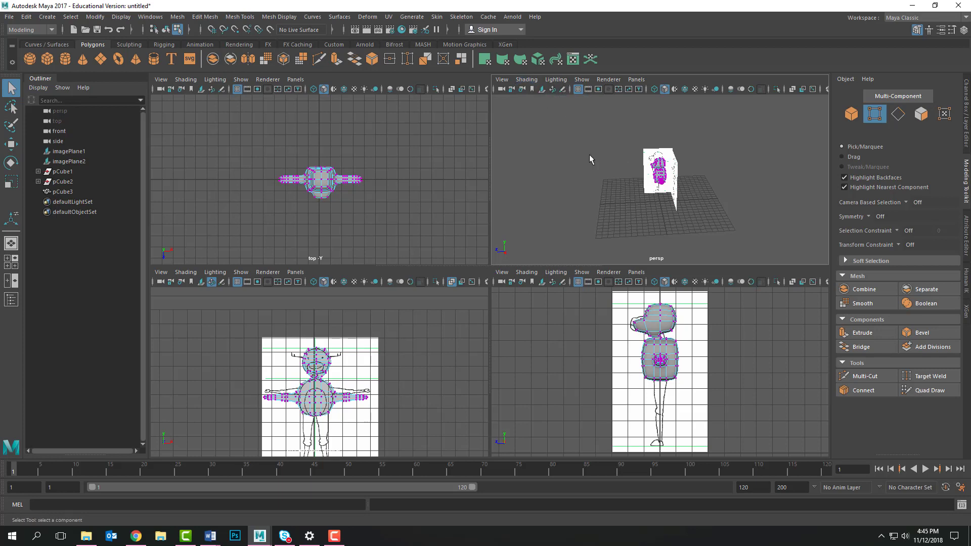
scroll(599, 159, up, 3)
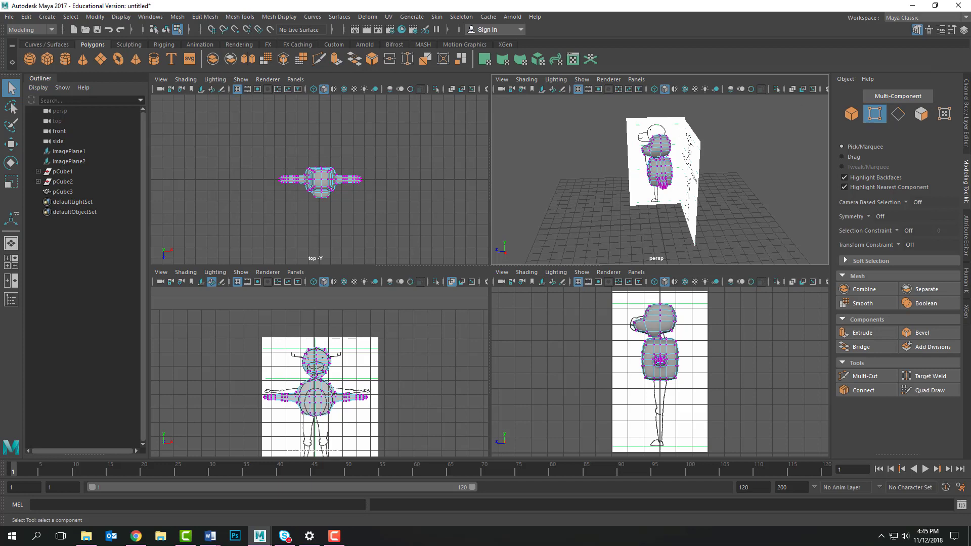
Step: Return to object mode, deselect the mesh and examine the joined model from the front in a single perspective view
key(F8)
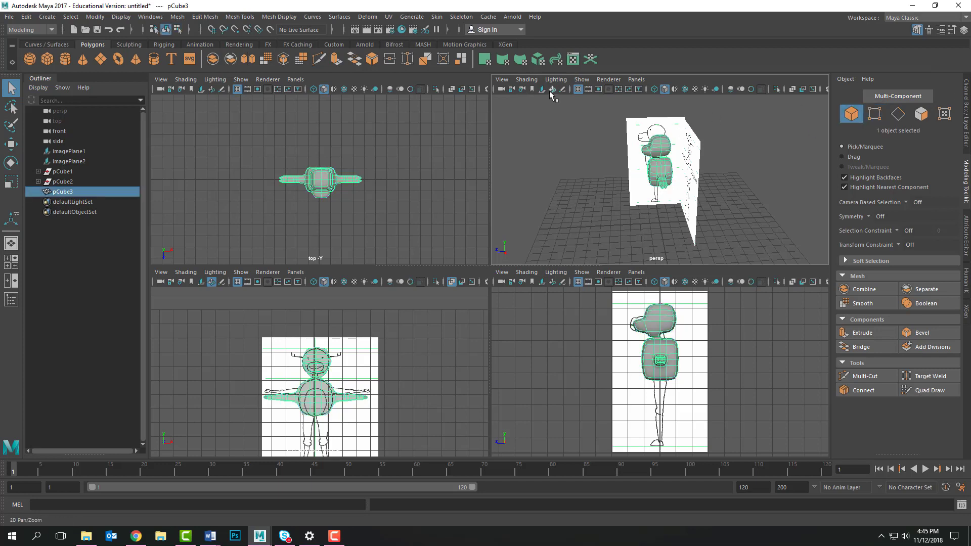
click(529, 169)
scroll(557, 159, up, 2)
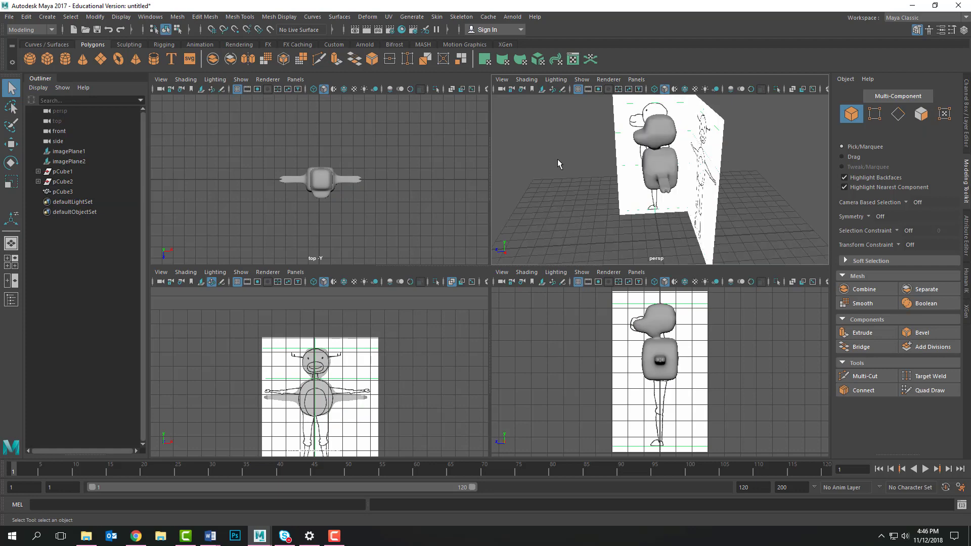
scroll(557, 159, down, 2)
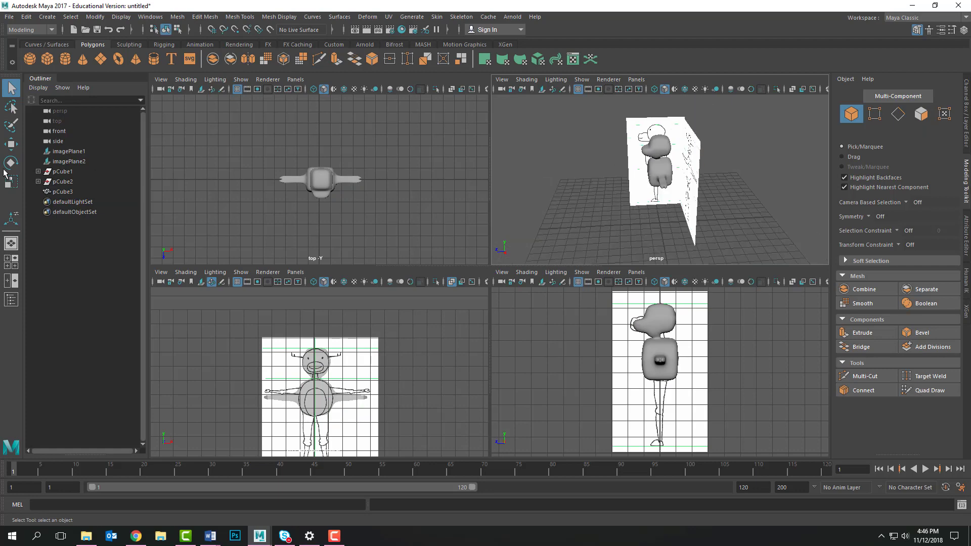
click(11, 243)
alt+drag(512, 219, 522, 247)
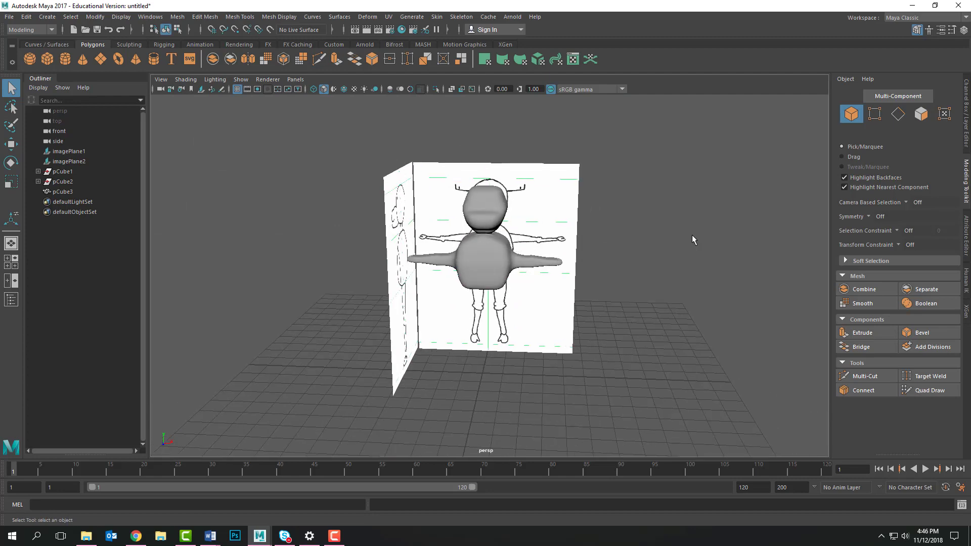
scroll(705, 244, up, 4)
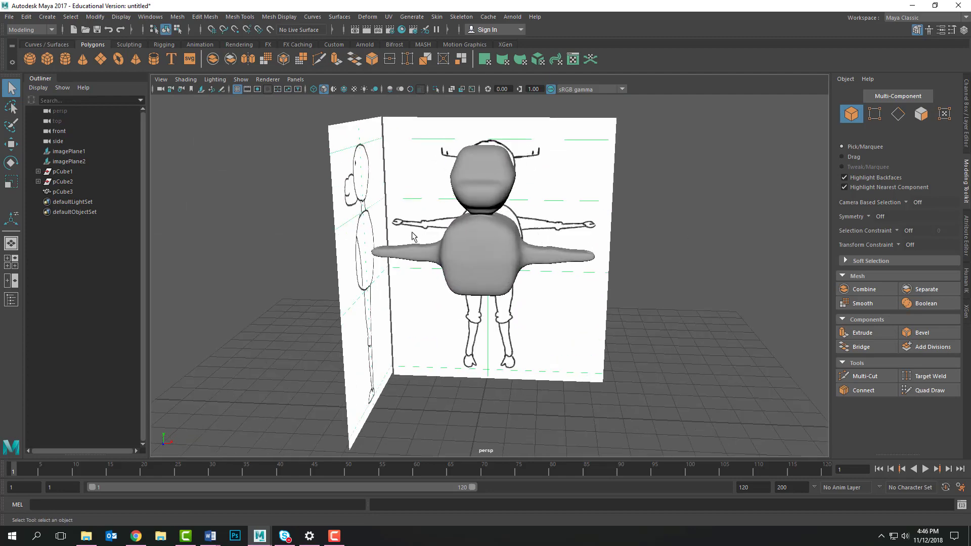